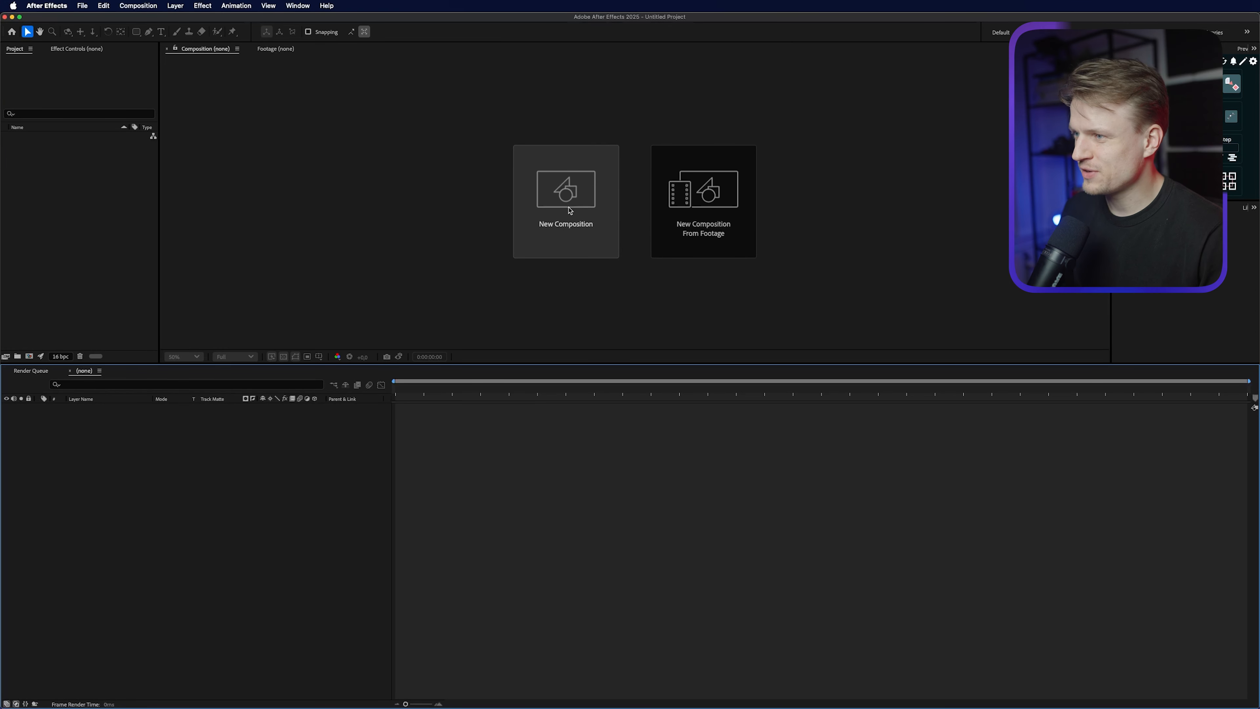
- Create a new composition using the UHD (4K) 3840x2160, 25 fps preset
click(566, 199)
click(681, 289)
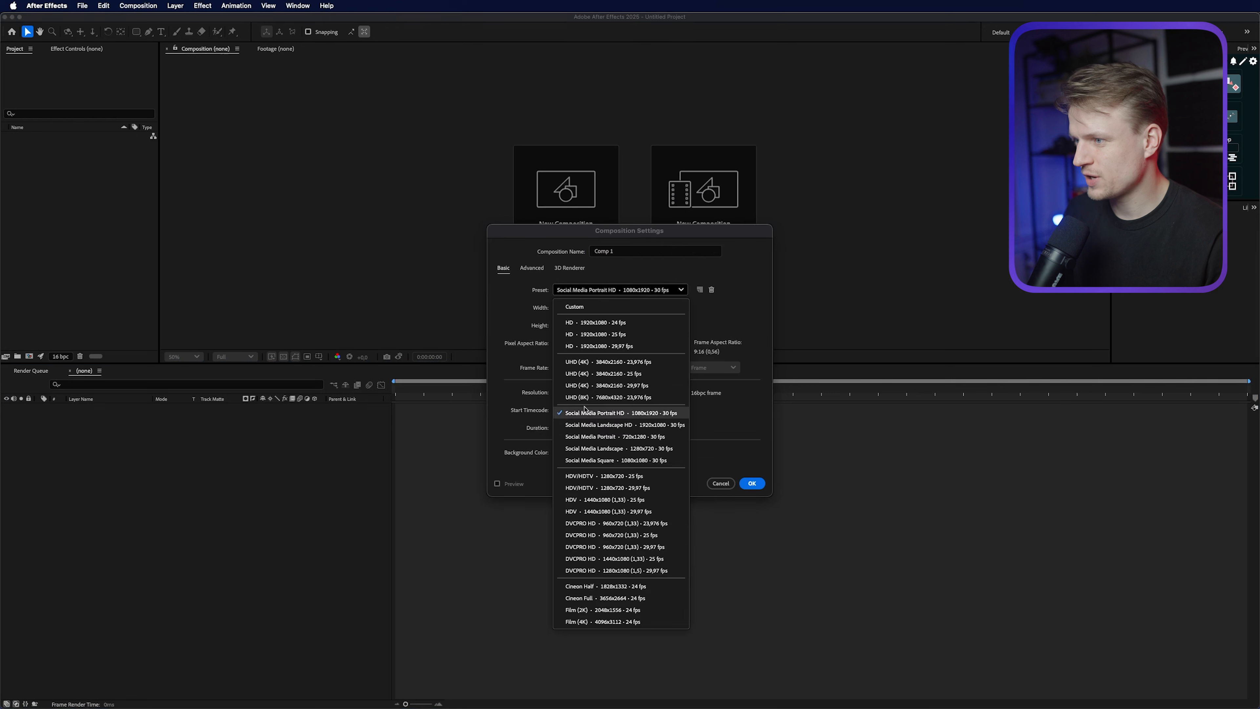
click(621, 373)
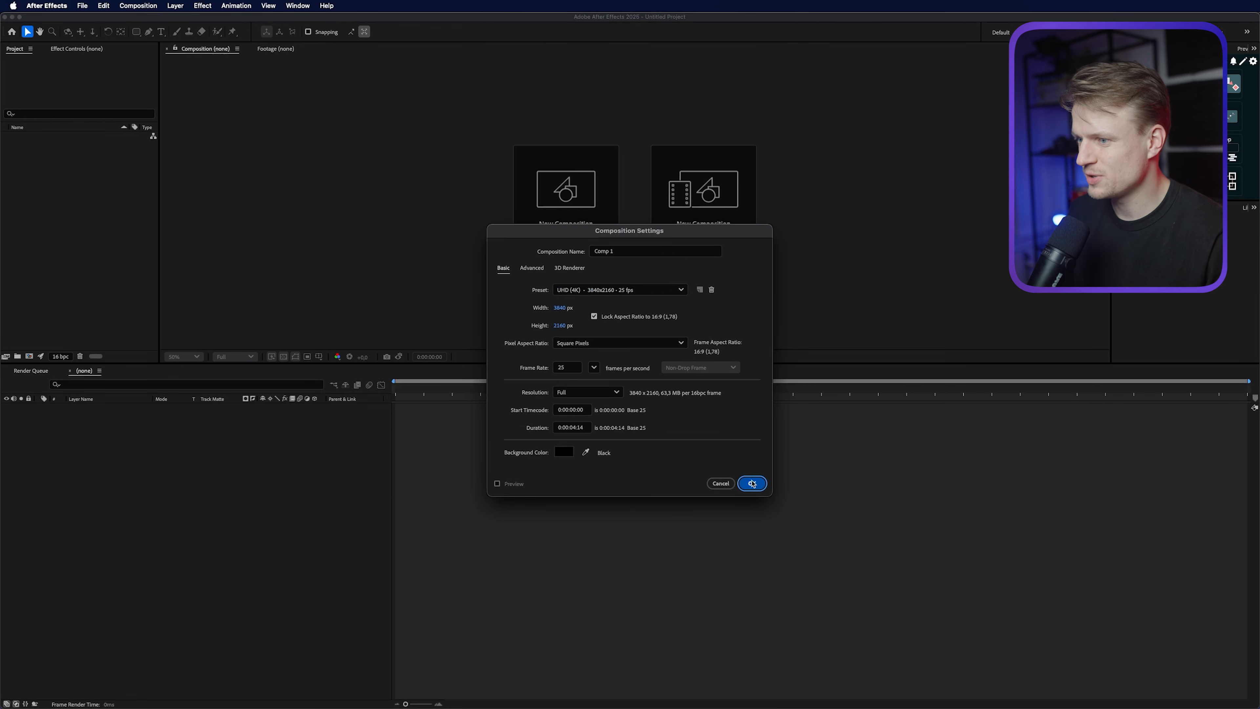
click(751, 483)
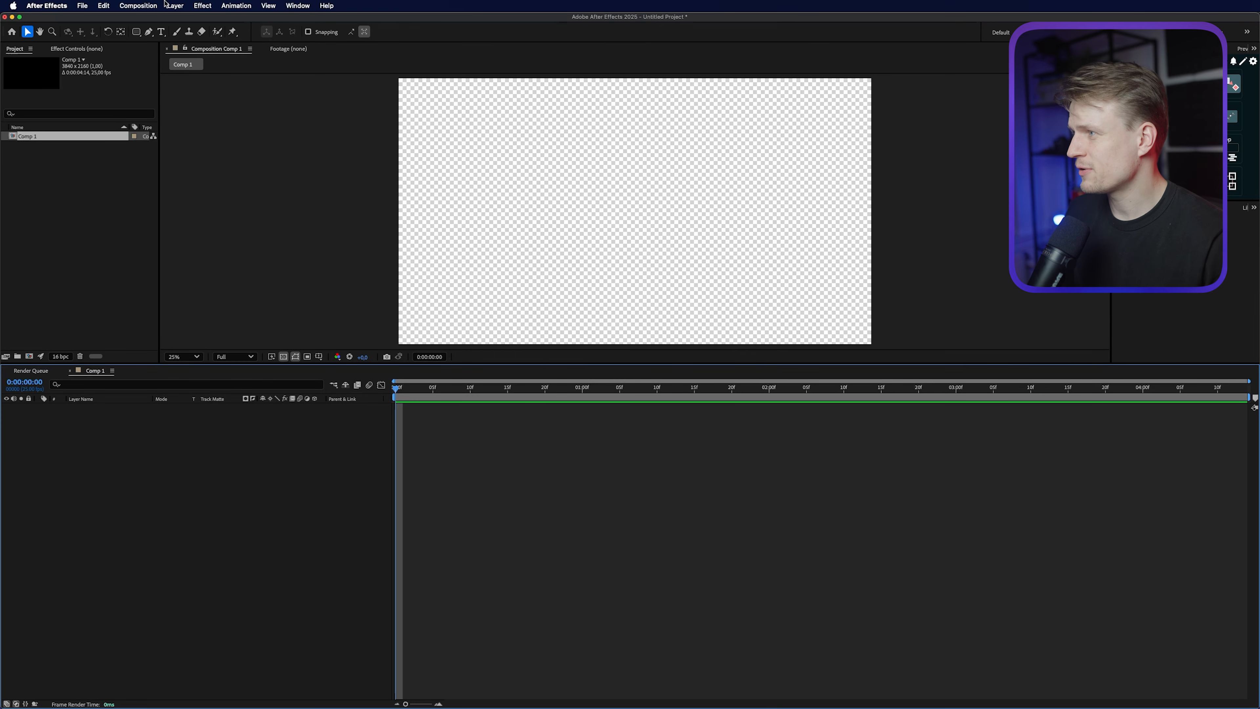
- Add a full-frame solid background layer in very dark cyan, color 011313
click(174, 6)
mouse_move(199, 20)
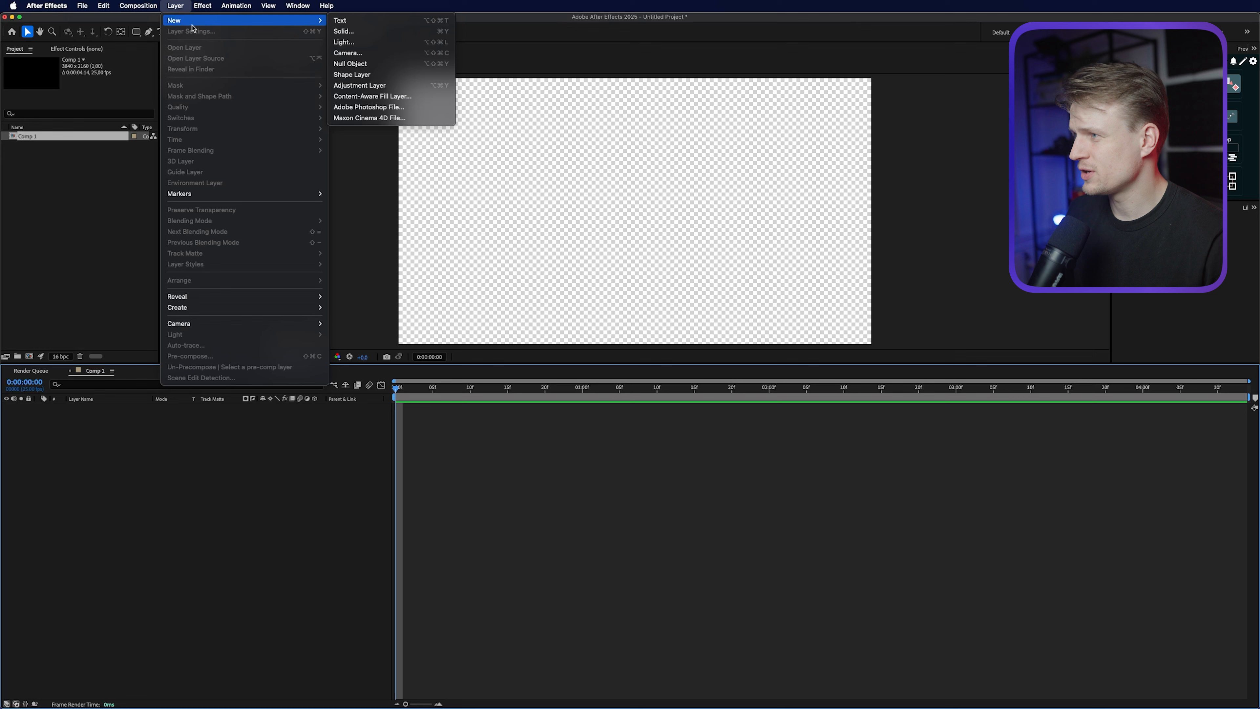
click(410, 31)
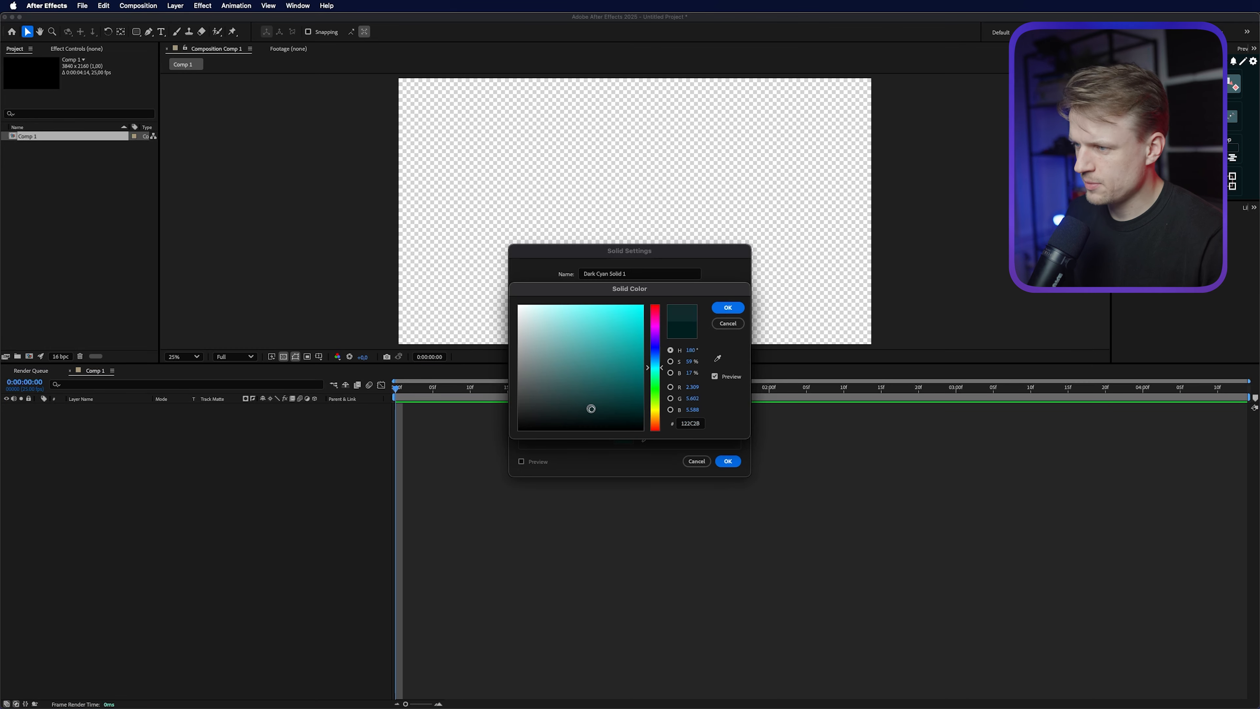
drag(590, 413, 645, 418)
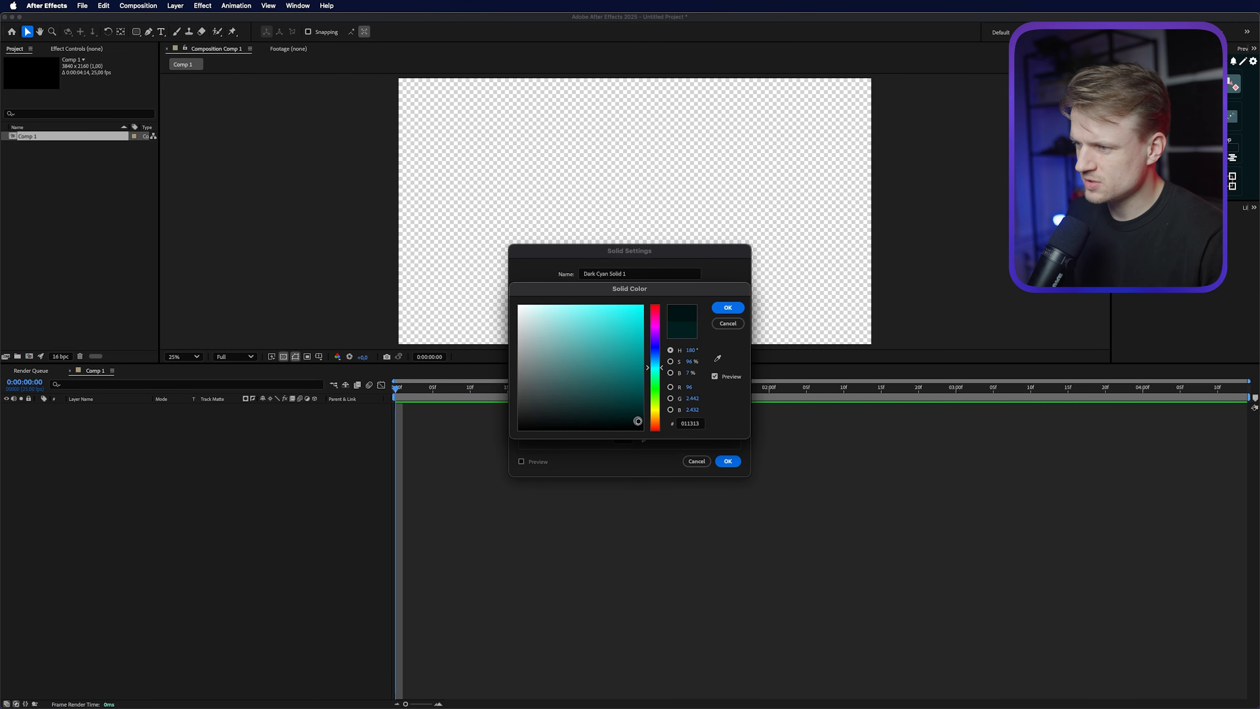
click(728, 307)
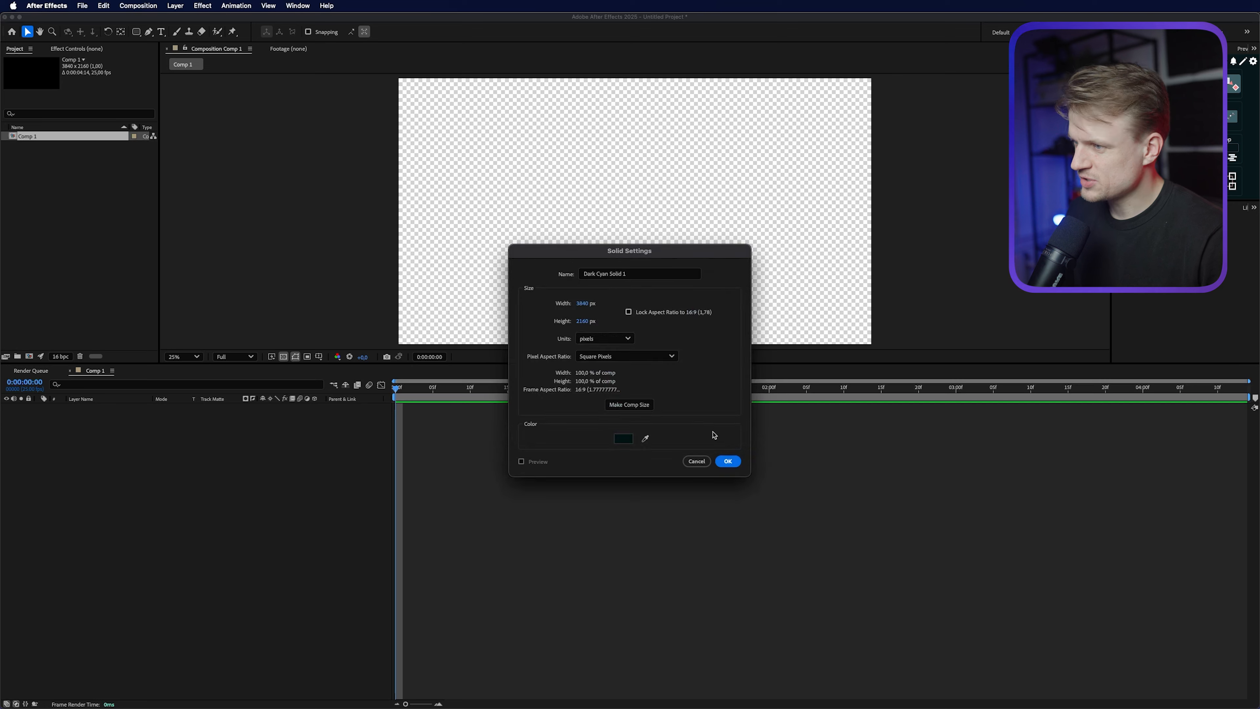
click(728, 461)
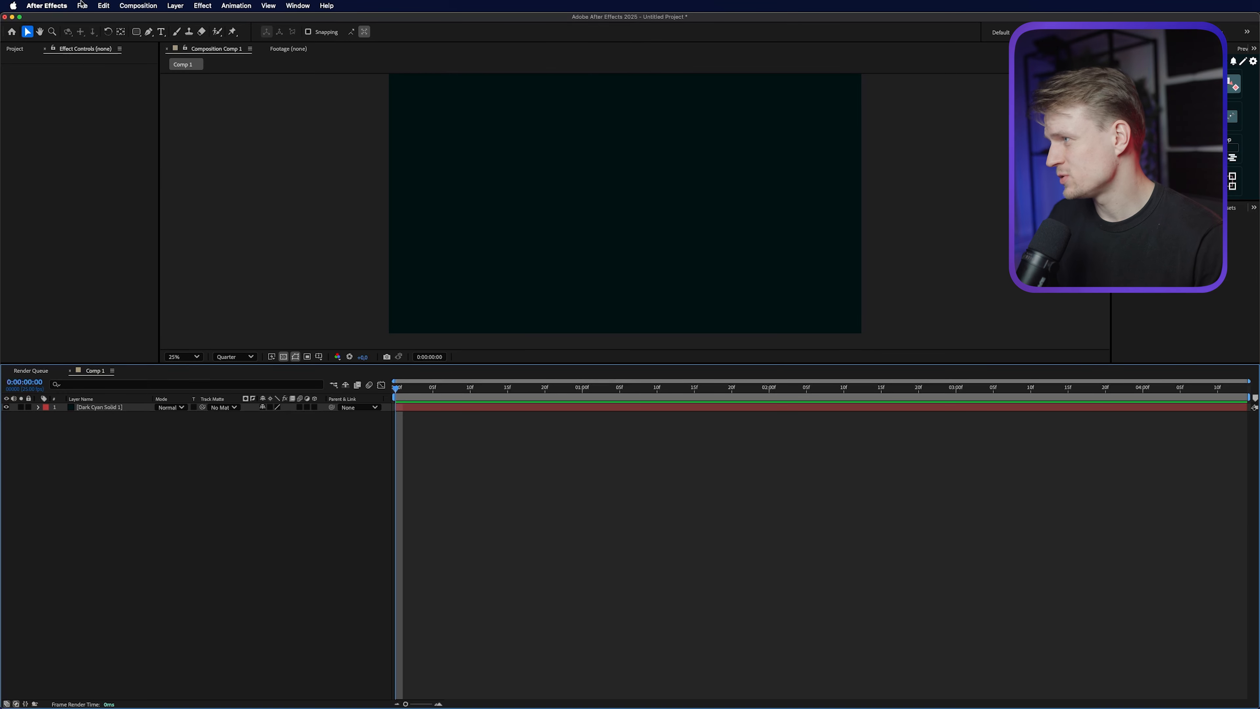
- Run the script "TomsProject - Severence Numbers Grid.jsx" with 20 columns and a spacing of 100 between numbers
click(81, 5)
mouse_move(149, 290)
click(234, 292)
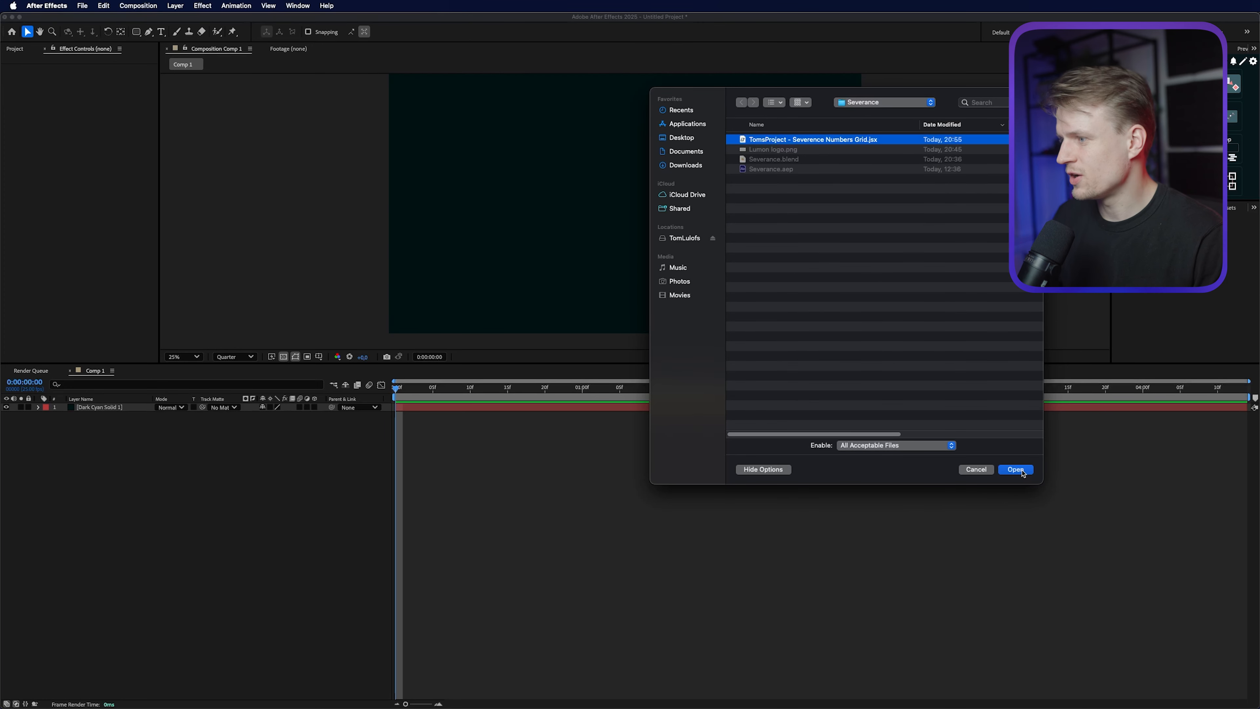
click(1016, 468)
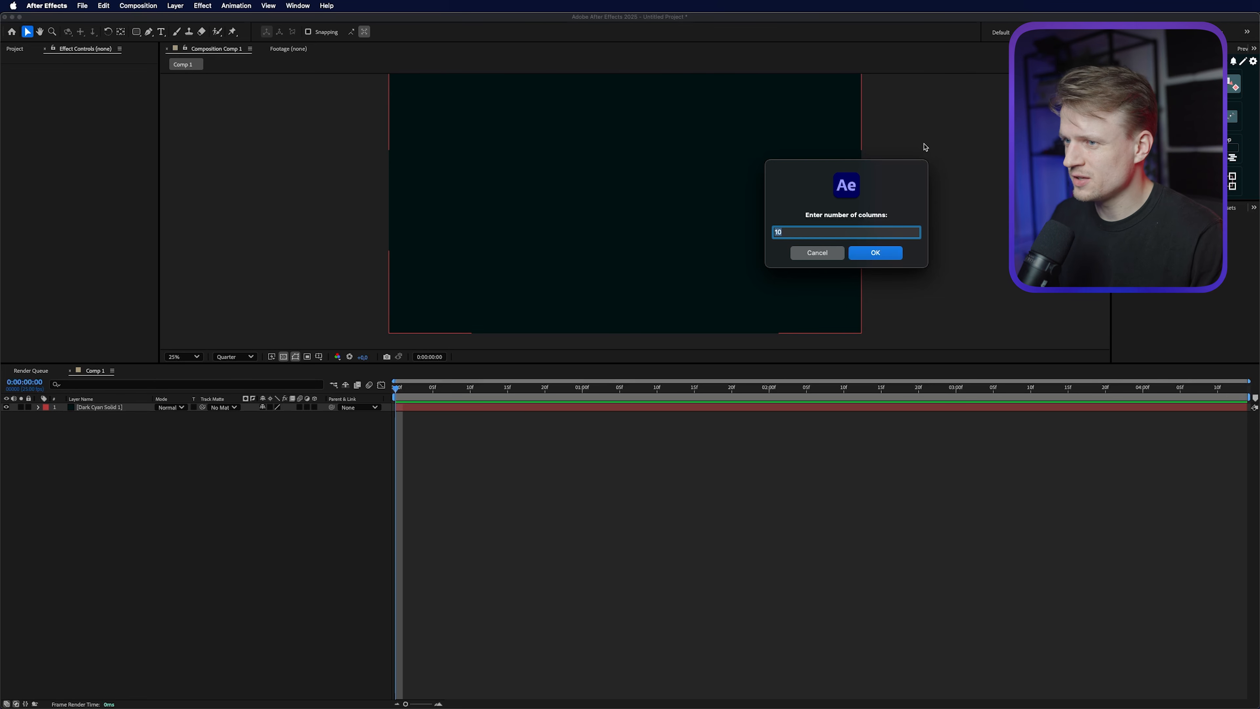
text(20)
key(Return)
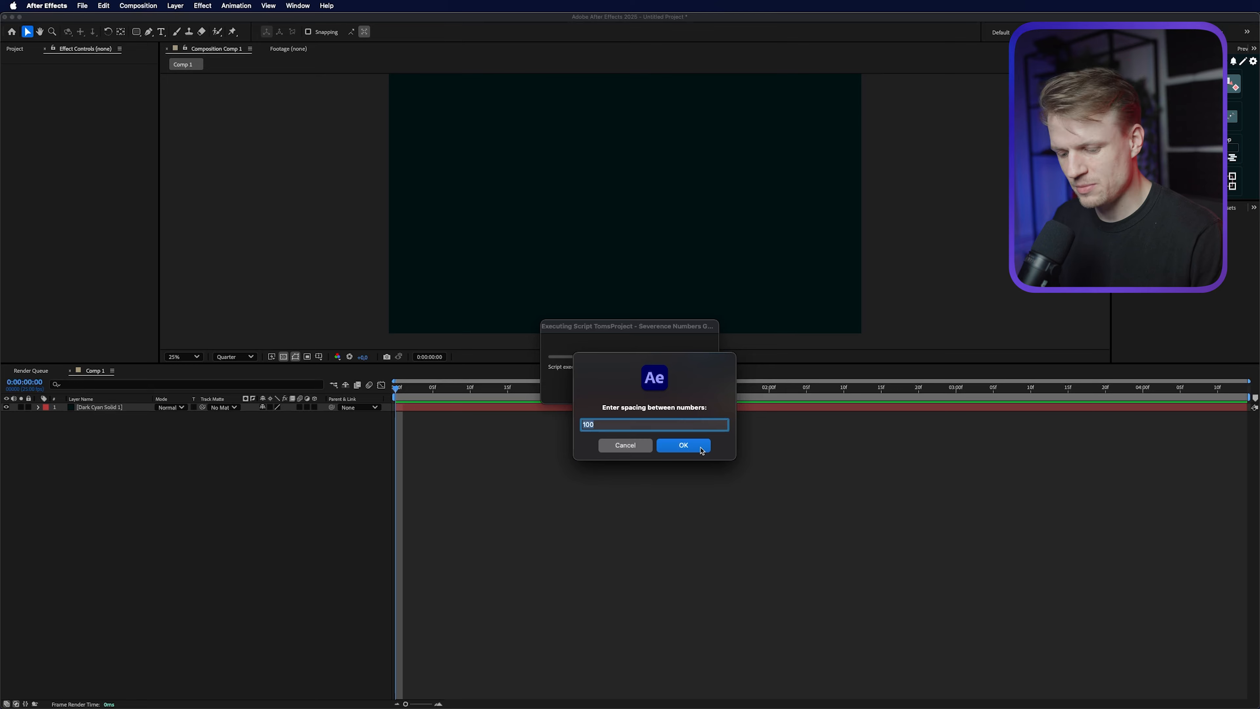
click(701, 447)
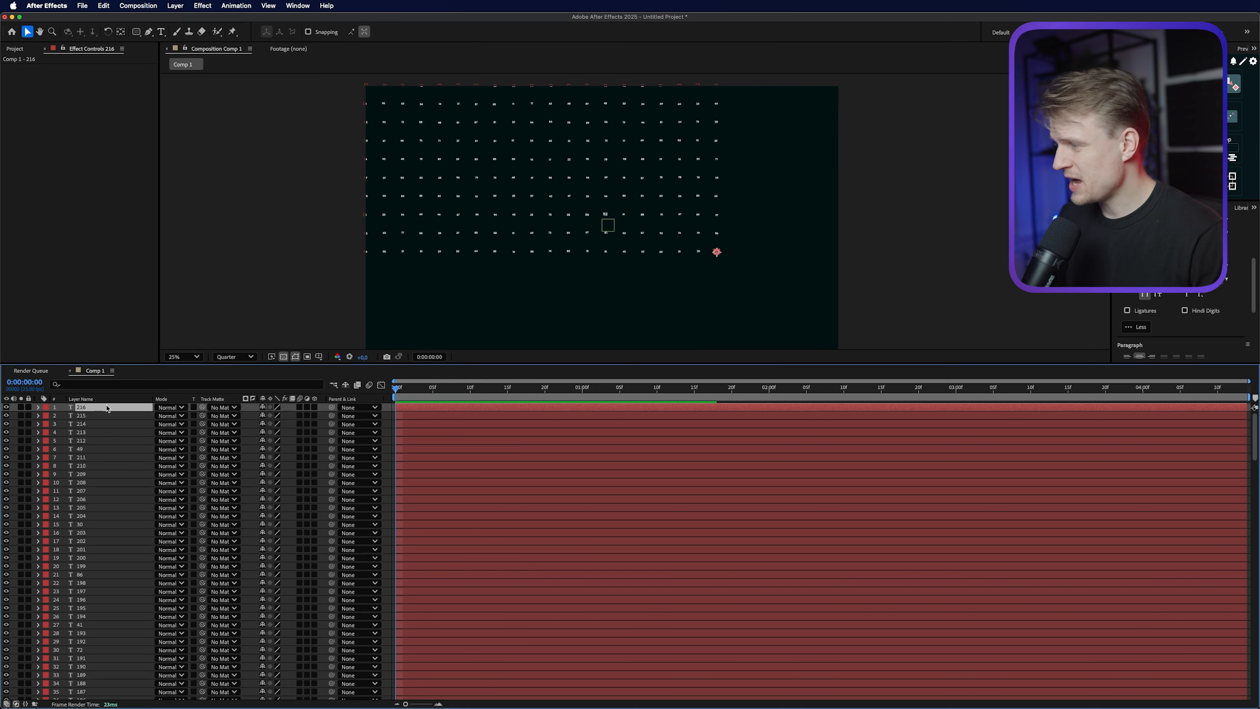
- Change the font of all the generated number text layers, leaving out the Grid Controller and the background solid
scroll(98, 445, down, 20)
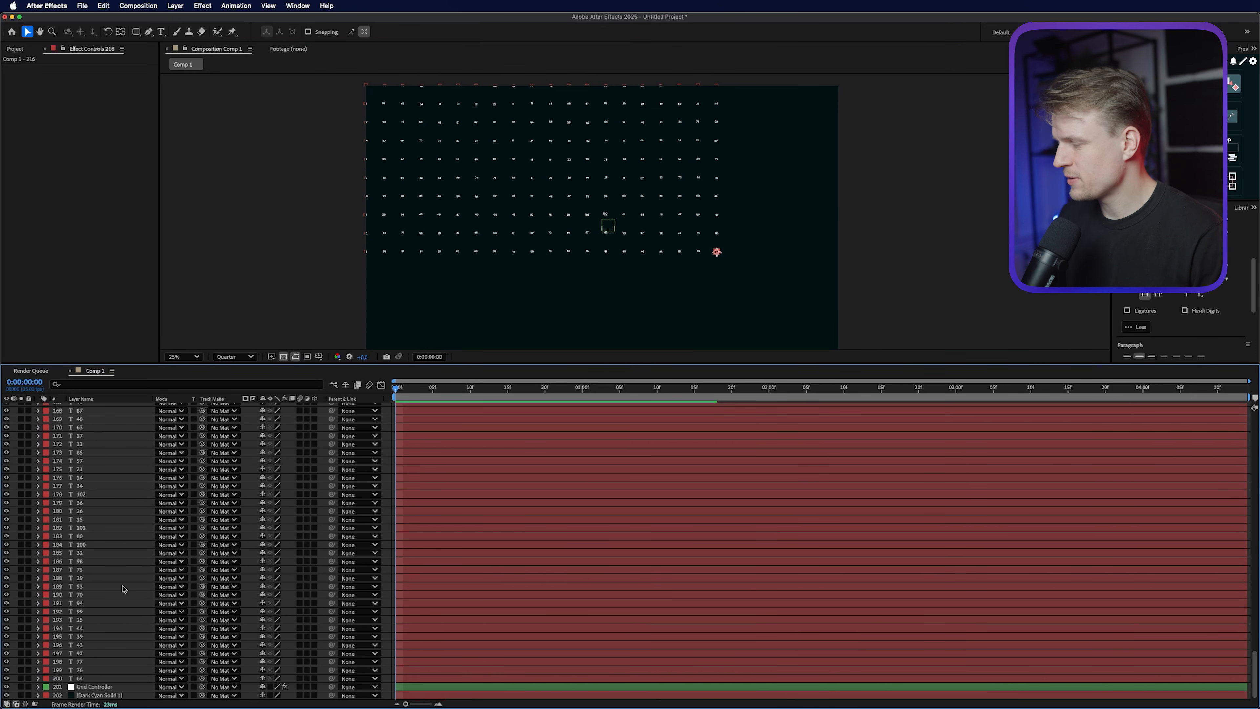
scroll(119, 526, up, 20)
scroll(109, 570, down, 20)
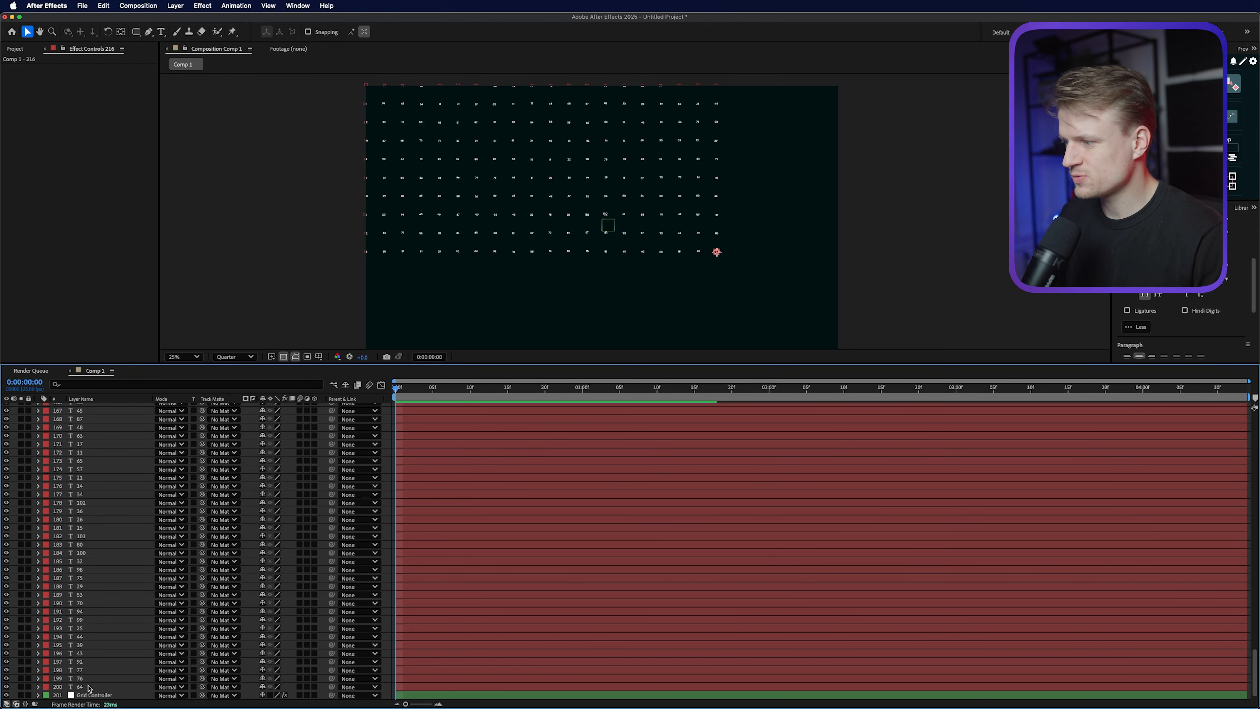
shift+click(89, 686)
click(1161, 248)
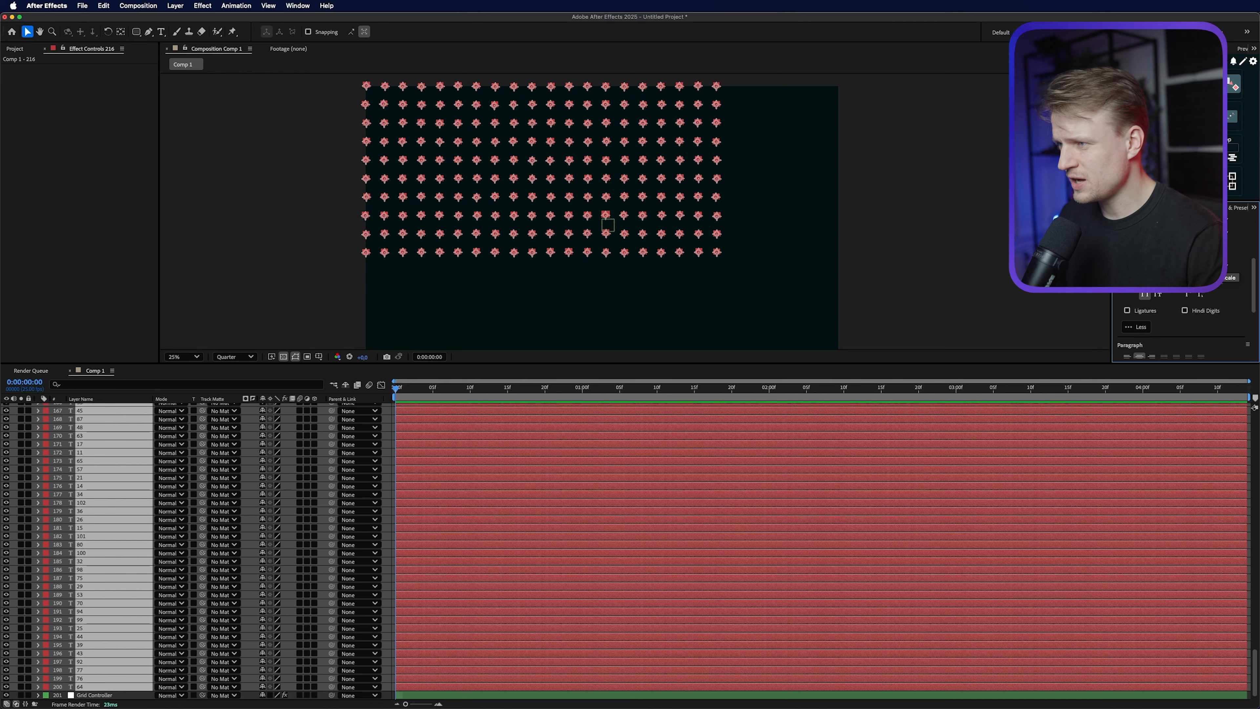
click(428, 79)
- Create a new null object and place it in the layer stack below the number layers, directly above Grid Controller
scroll(149, 456, up, 20)
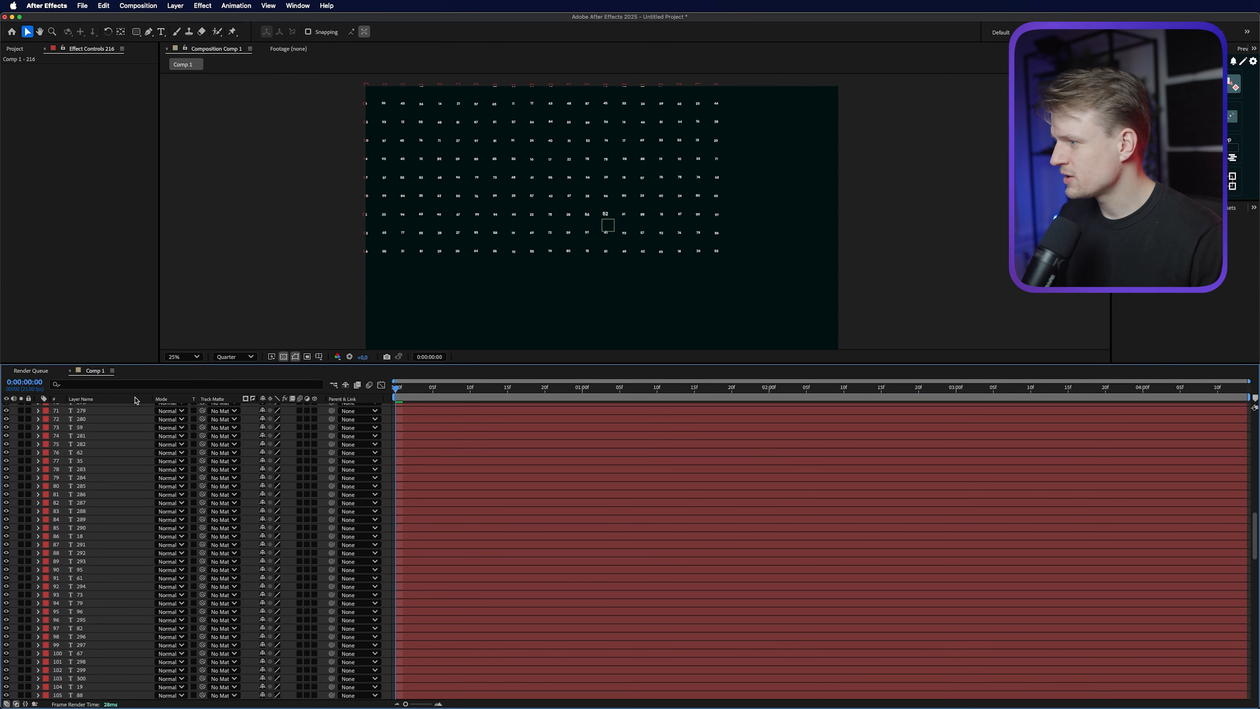
scroll(126, 446, up, 15)
click(175, 5)
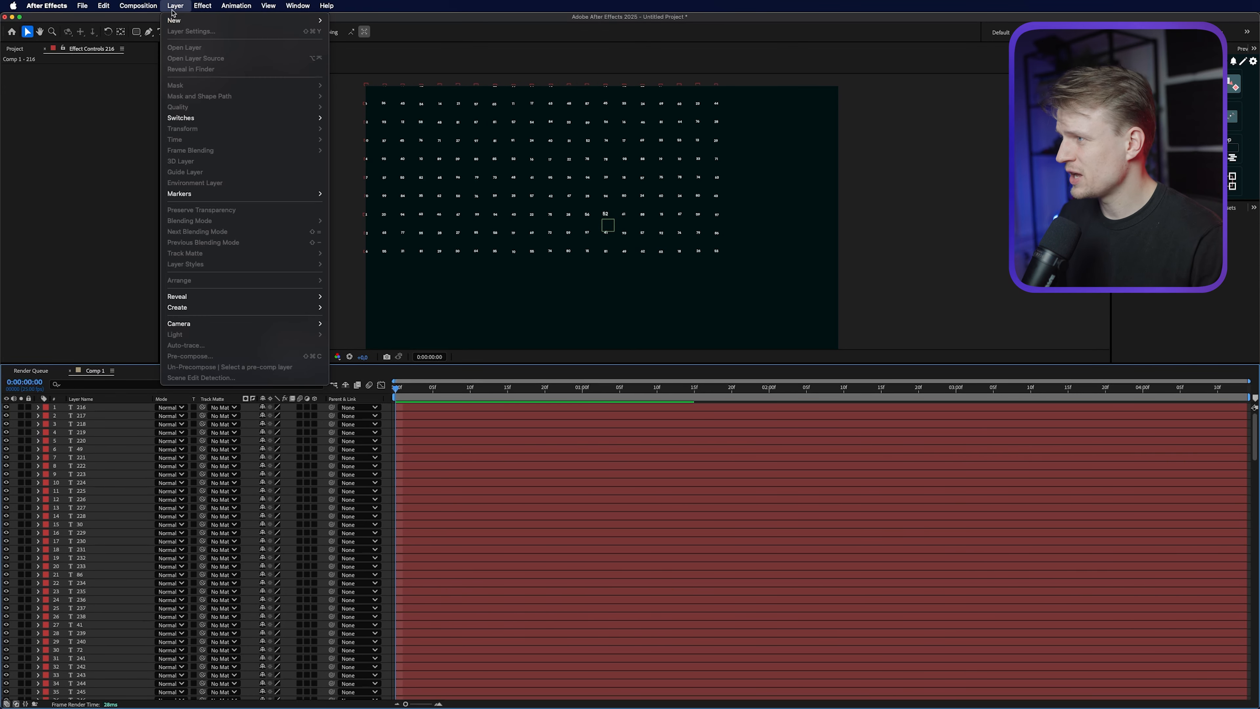
mouse_move(278, 20)
click(350, 63)
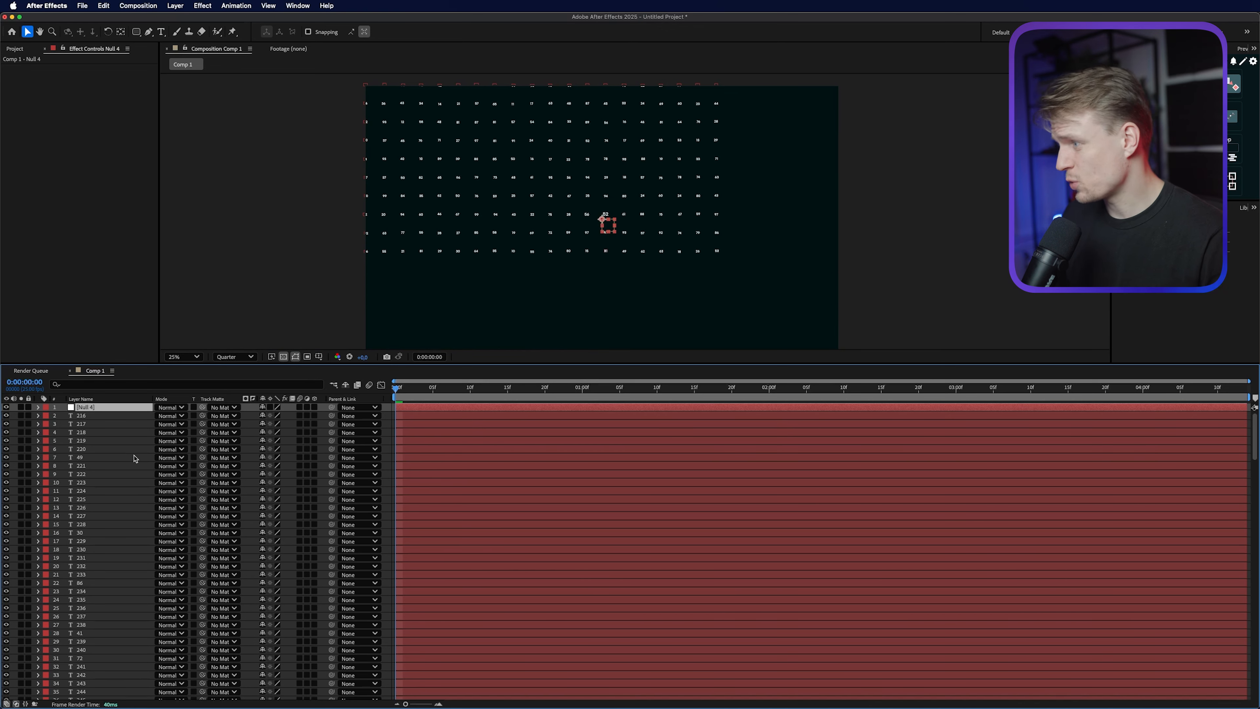
drag(106, 422, 103, 686)
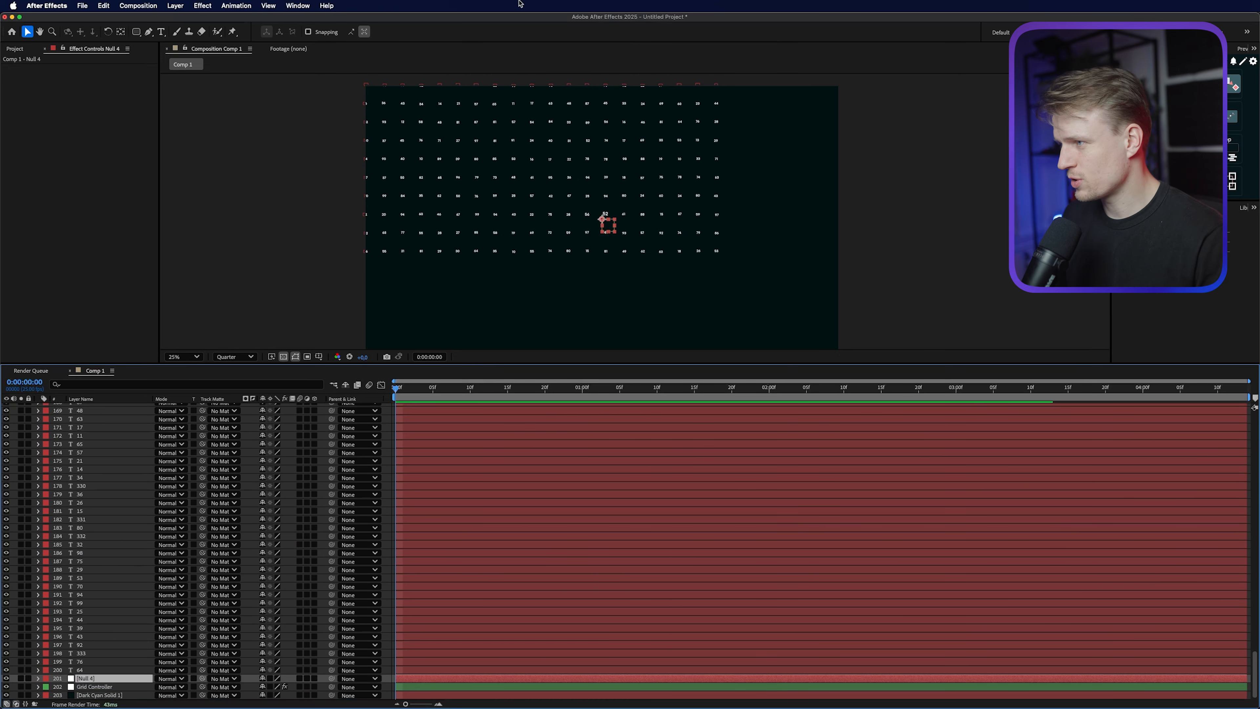
- Parent all the number text layers to the new null object
click(96, 670)
scroll(109, 546, up, 20)
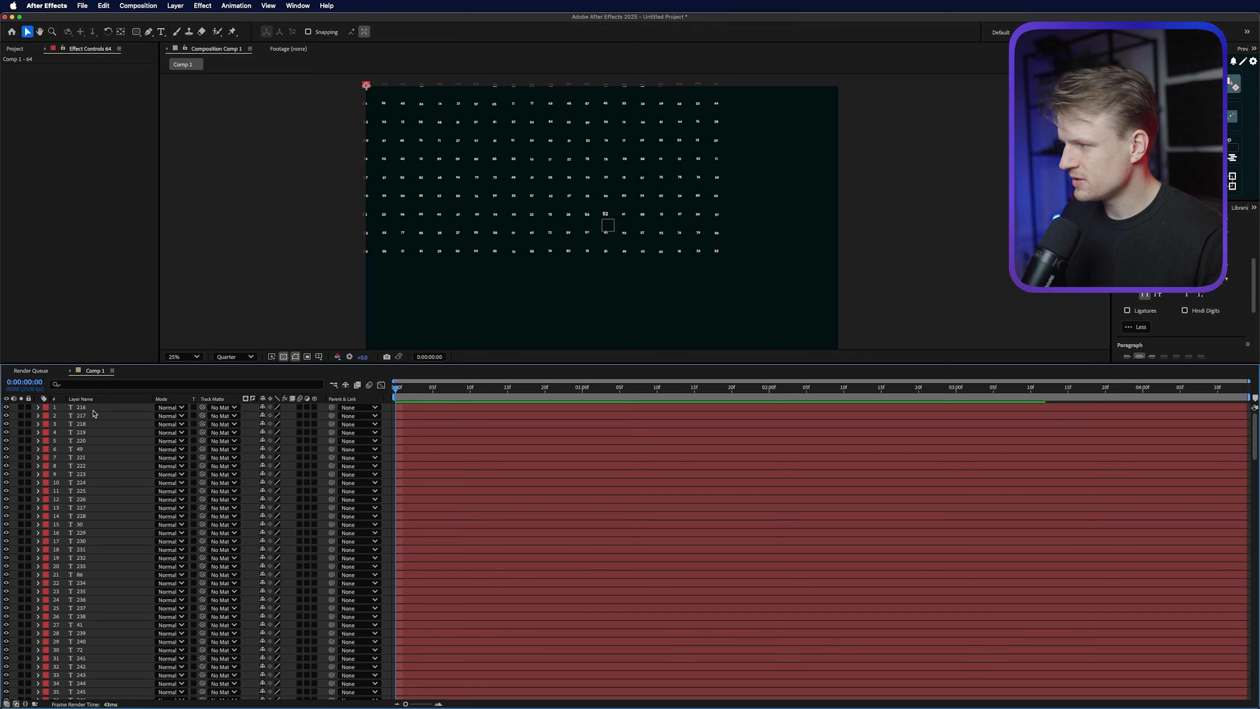
key(super+a)
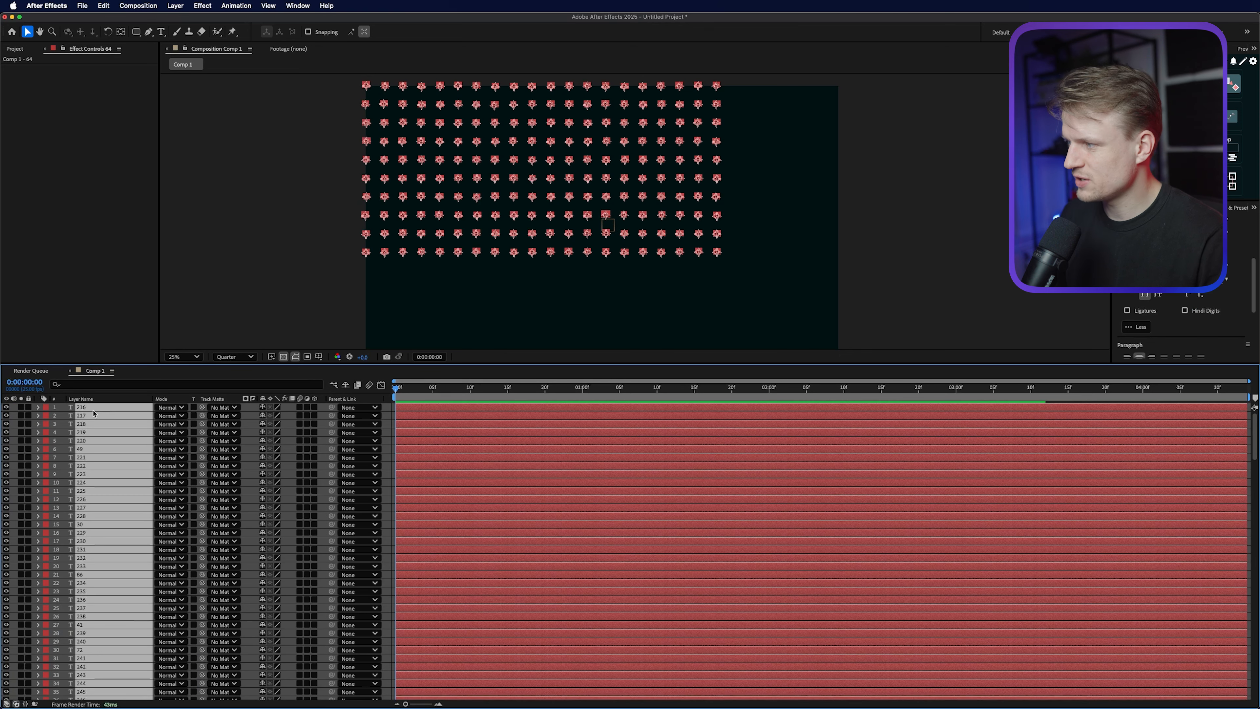
scroll(114, 475, down, 20)
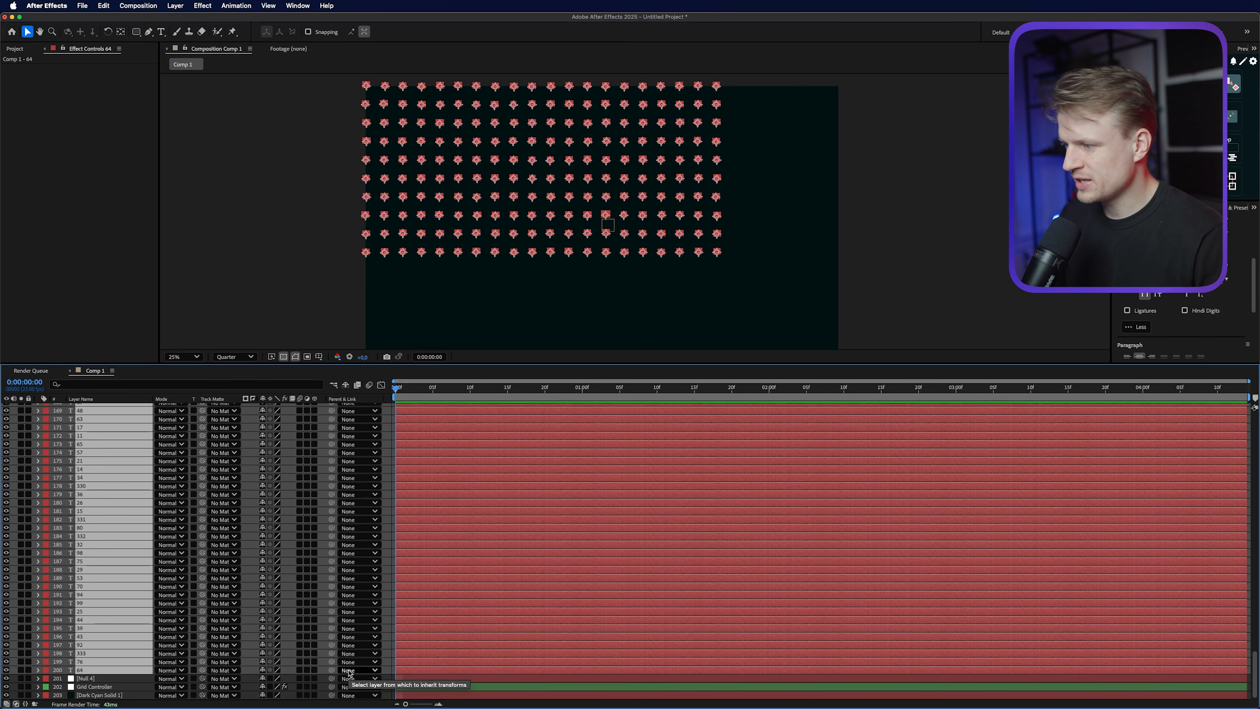
click(358, 670)
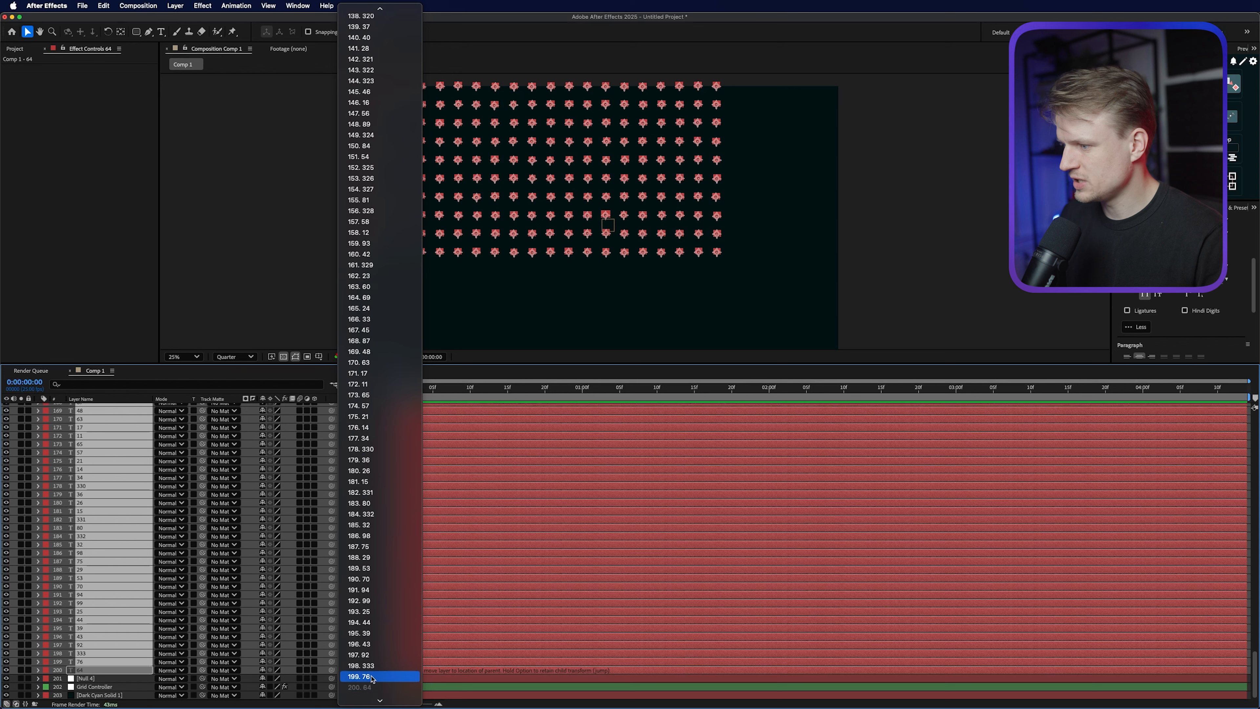
click(360, 675)
- Move the null object down and to the right so the number grid sits centered in the frame
drag(105, 681, 104, 680)
drag(607, 225, 675, 297)
scroll(676, 297, down, 2)
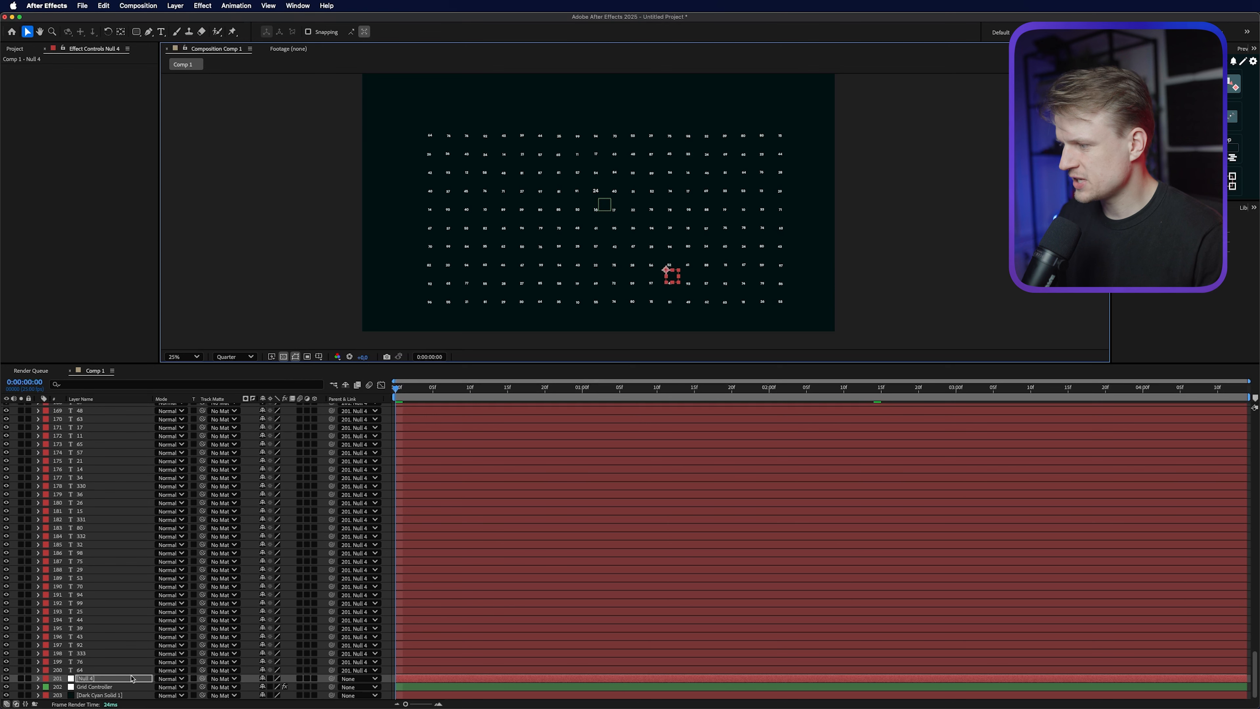
- Scale the null object to 170% and reposition it so the number grid fills the frame
key(s)
drag(287, 689, 301, 684)
click(292, 686)
text(170)
key(Return)
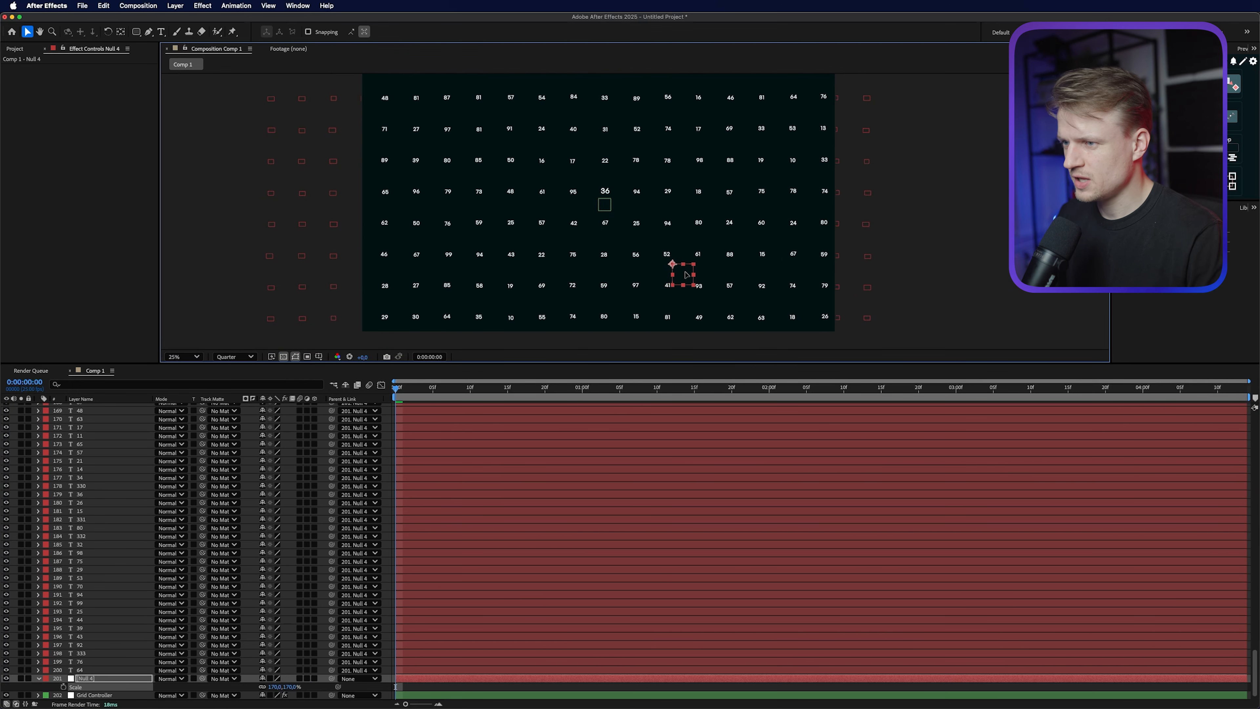
scroll(105, 686, down, 1)
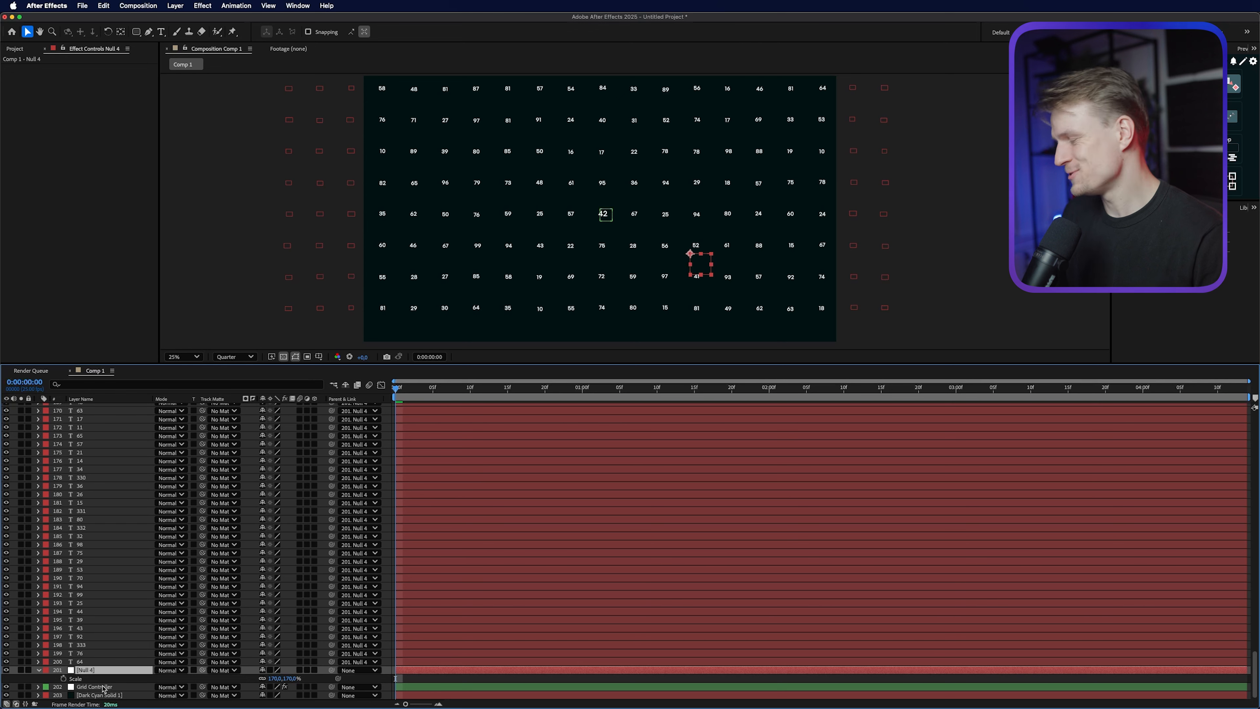
- Set the Grid Controller's Scale Effect Radius to 600 and its Max Scale Size to 300
click(103, 688)
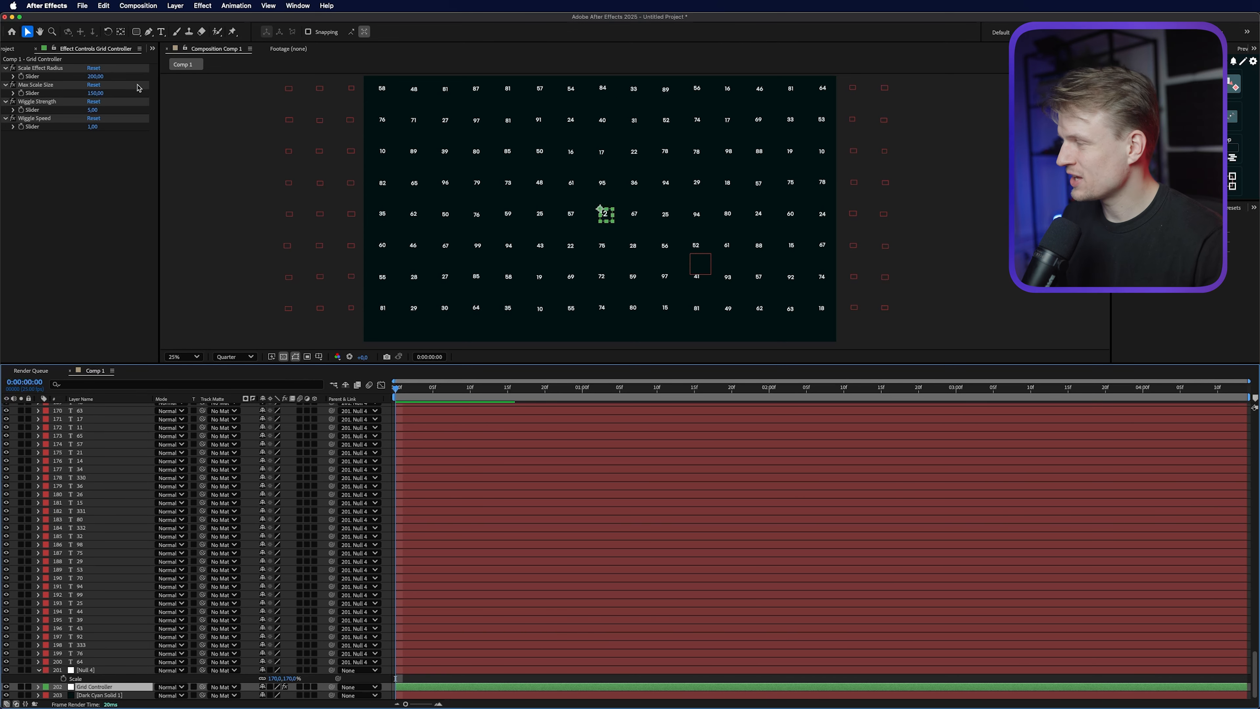
click(44, 102)
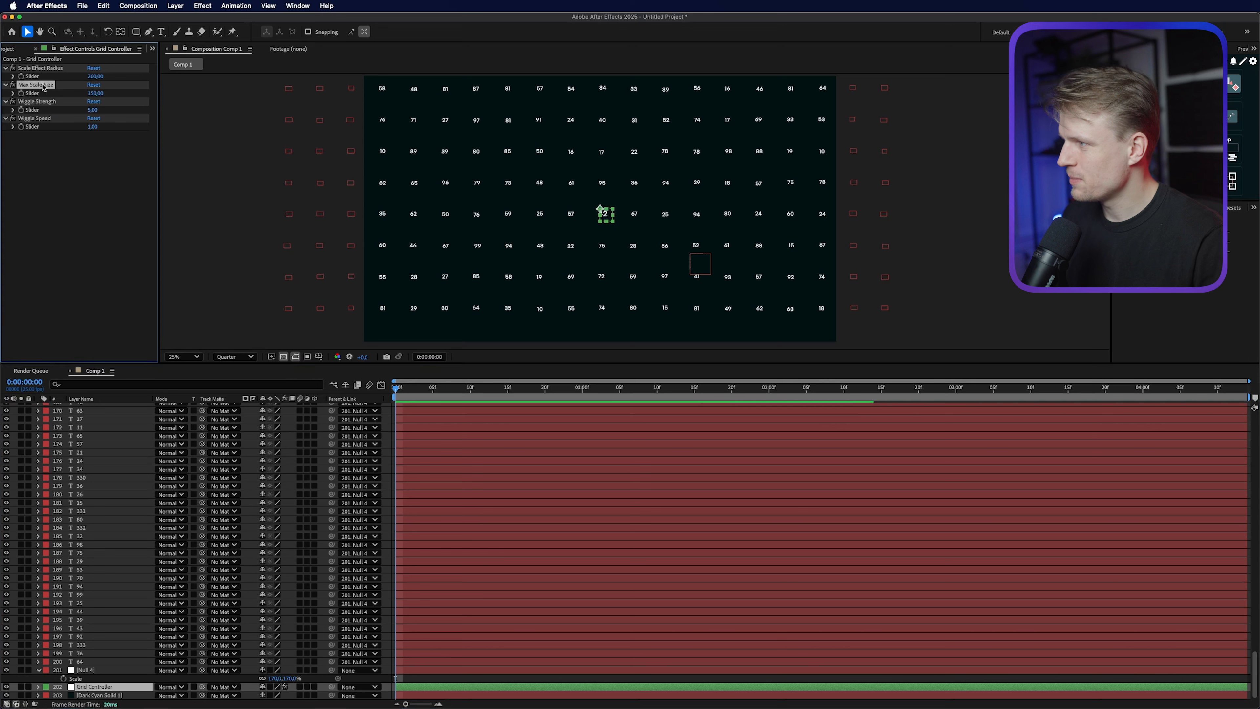
click(40, 119)
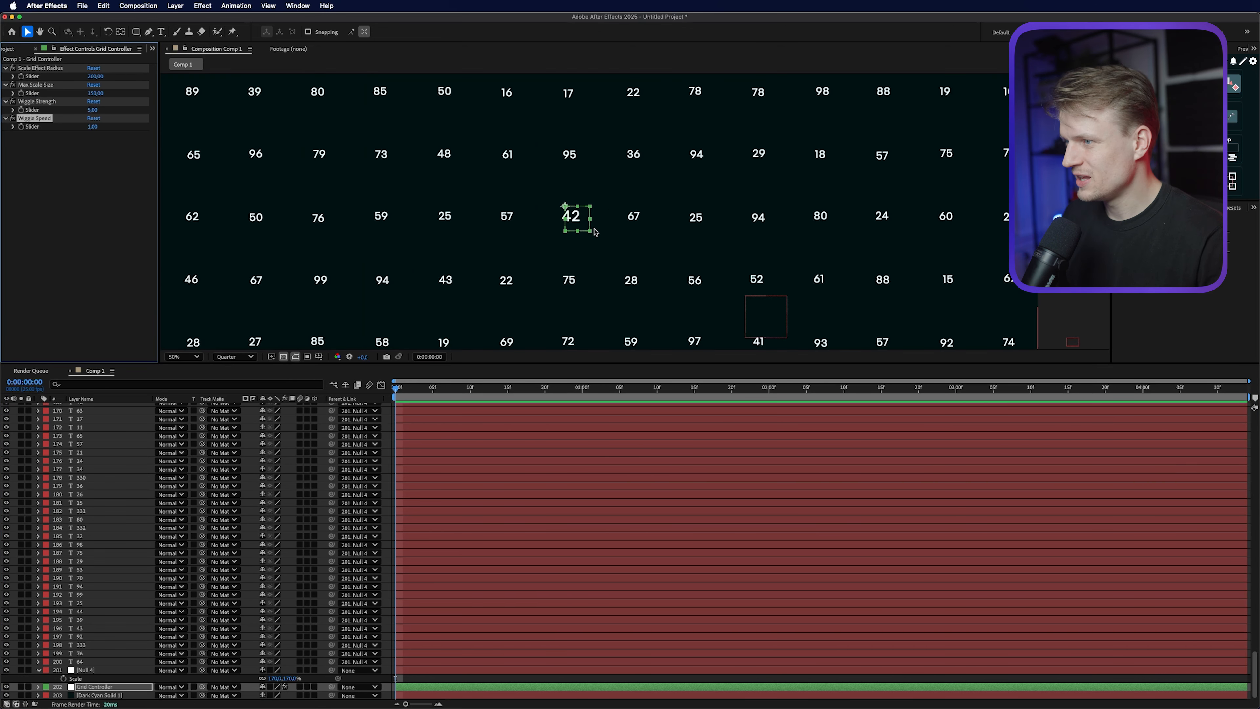
click(41, 69)
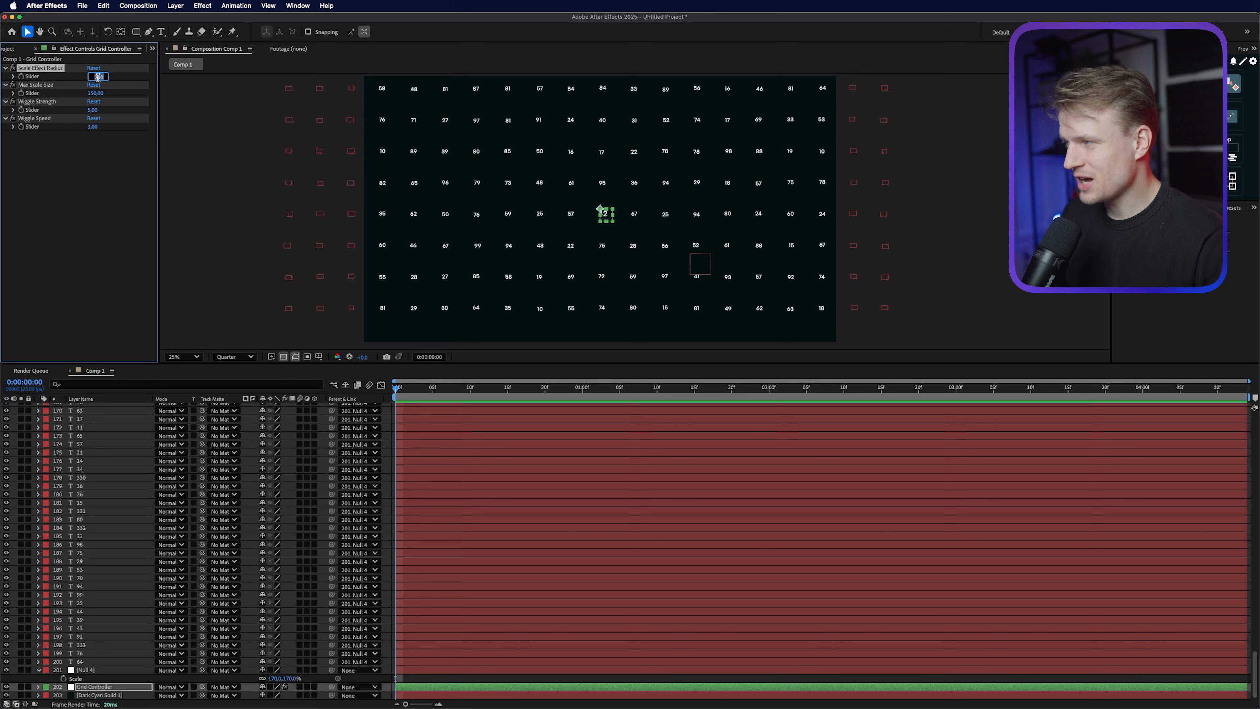
text(50,0)
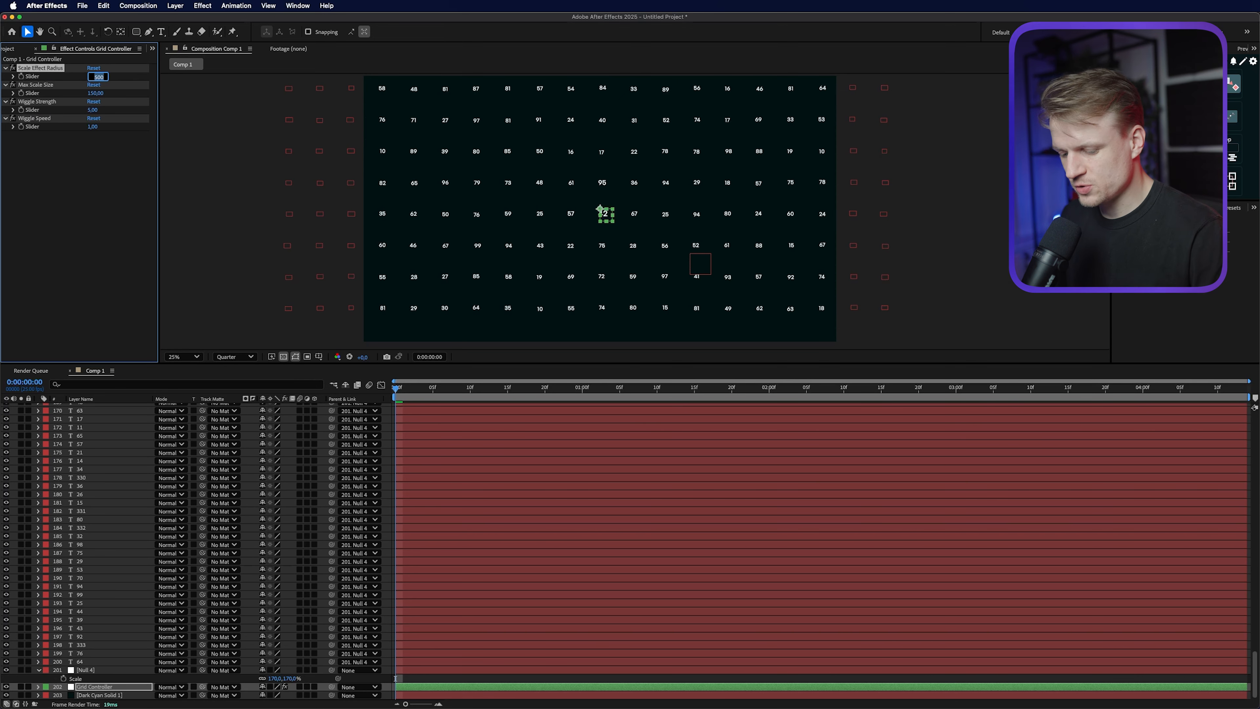
text(0)
key(Return)
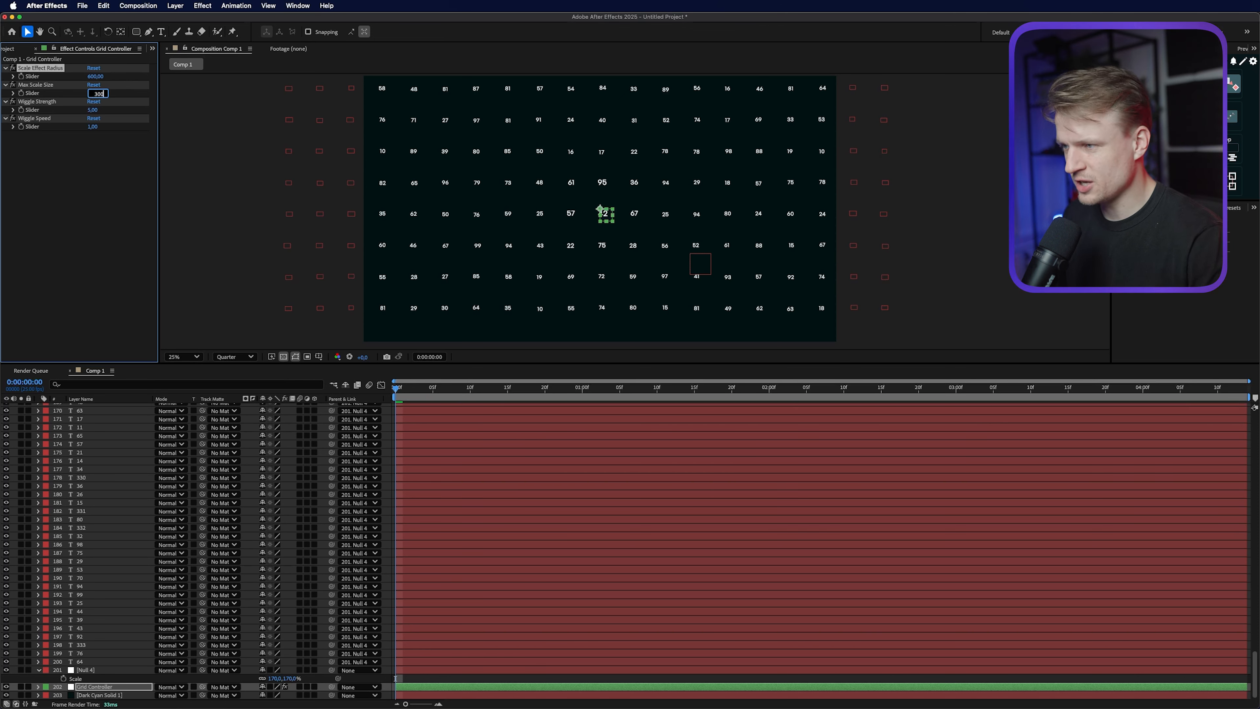
key(Return)
key(period)
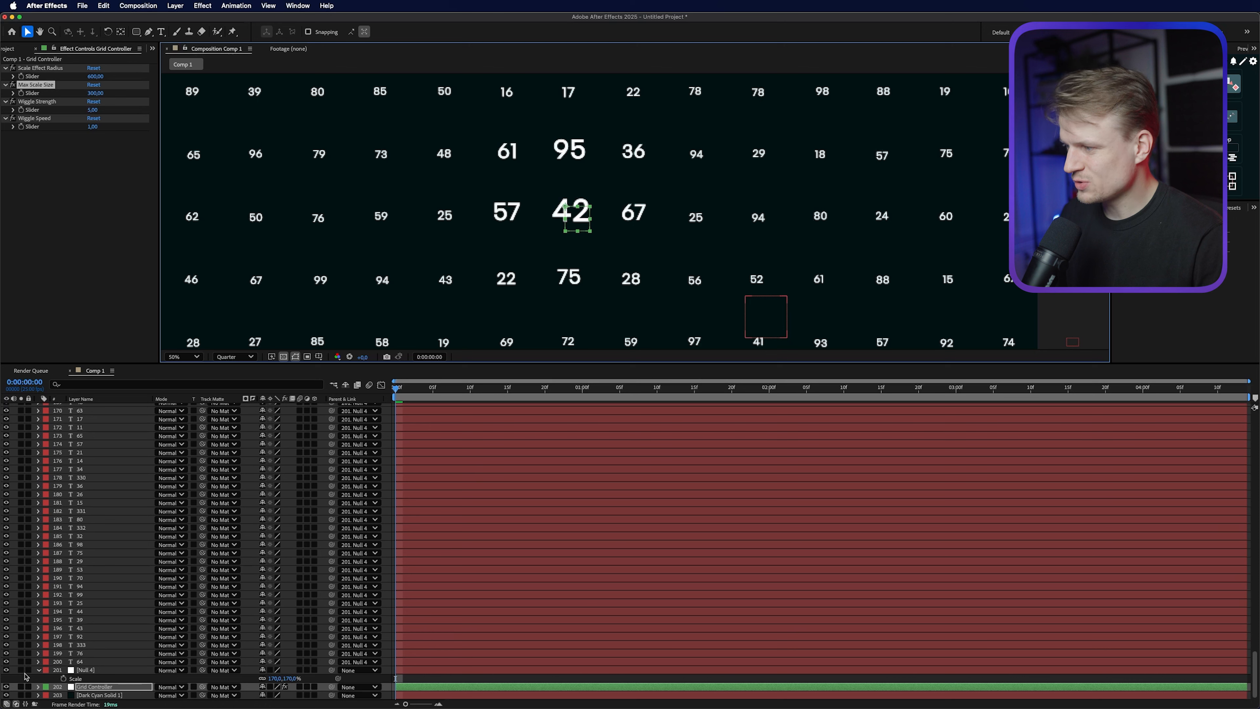
- Test a Scale Effect Radius of 200 on the Grid Controller while moving it between the numbers 42 and 67
drag(574, 227, 629, 225)
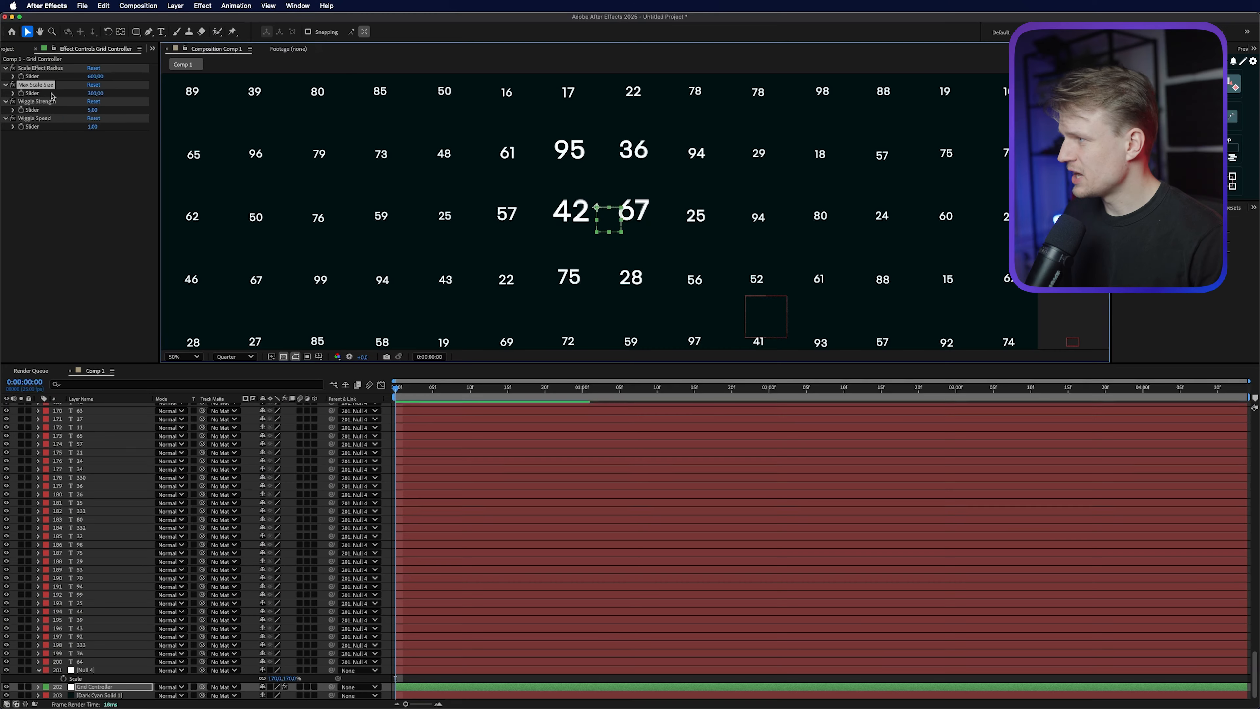
click(94, 686)
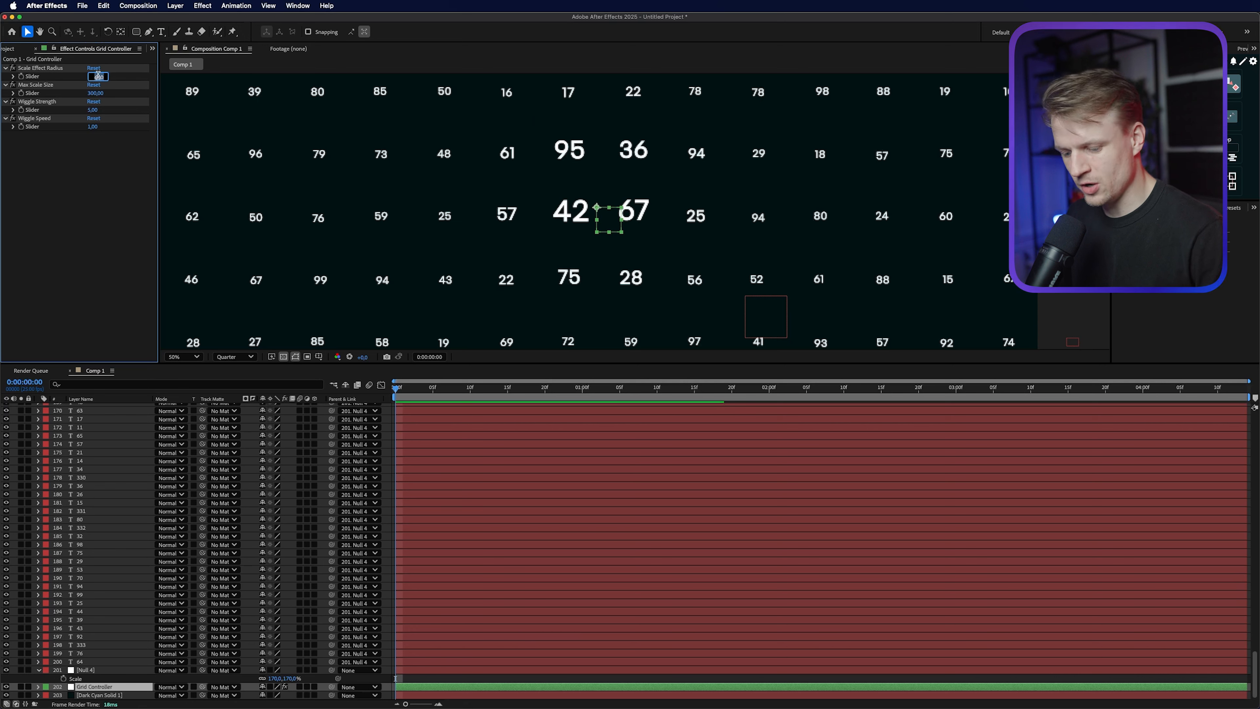
text(0)
key(Return)
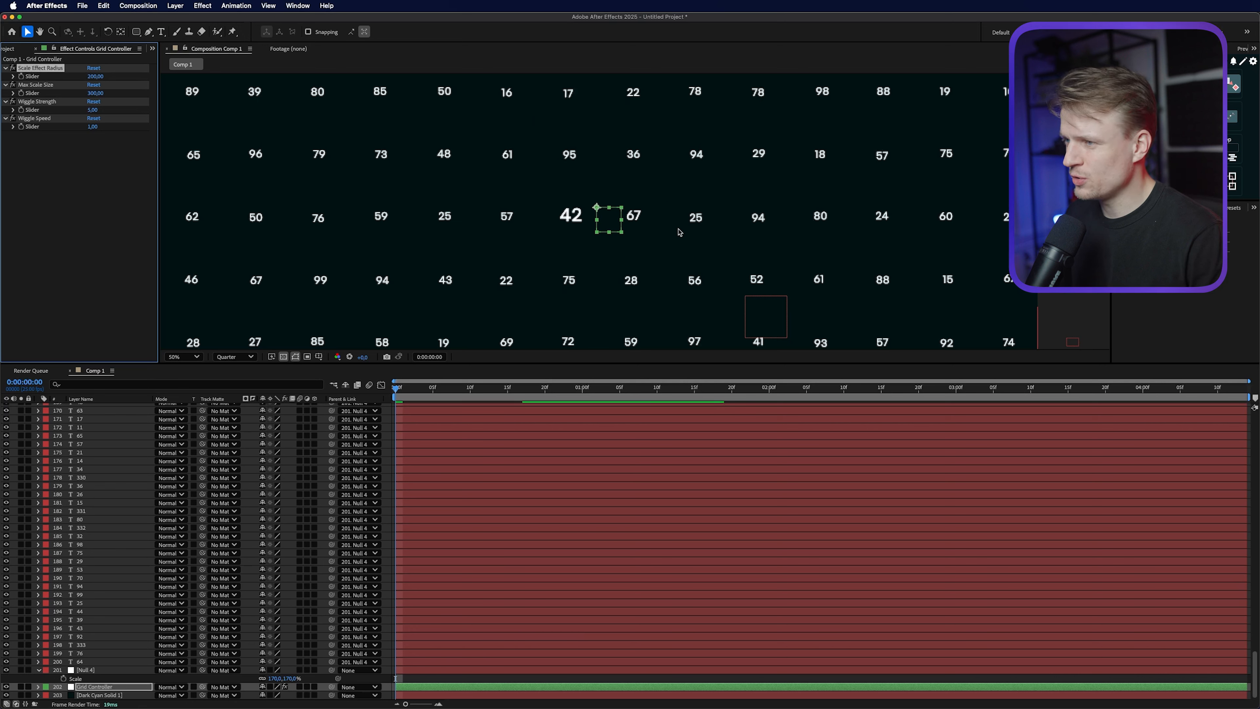
mouse_move(604, 220)
mouse_down()
mouse_move(553, 220)
mouse_move(581, 229)
mouse_up()
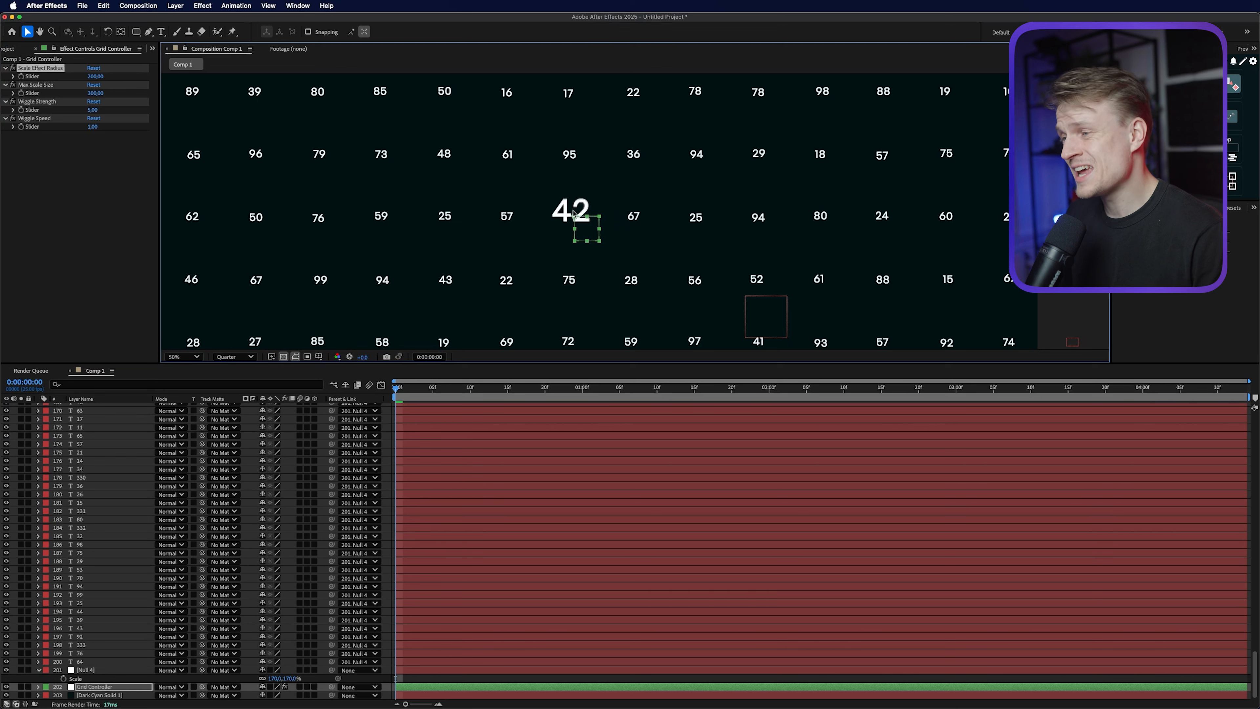
- Set the Grid Controller's Scale Effect Radius to 600 and nudge the controller slightly beside the number 42
click(94, 77)
text(600)
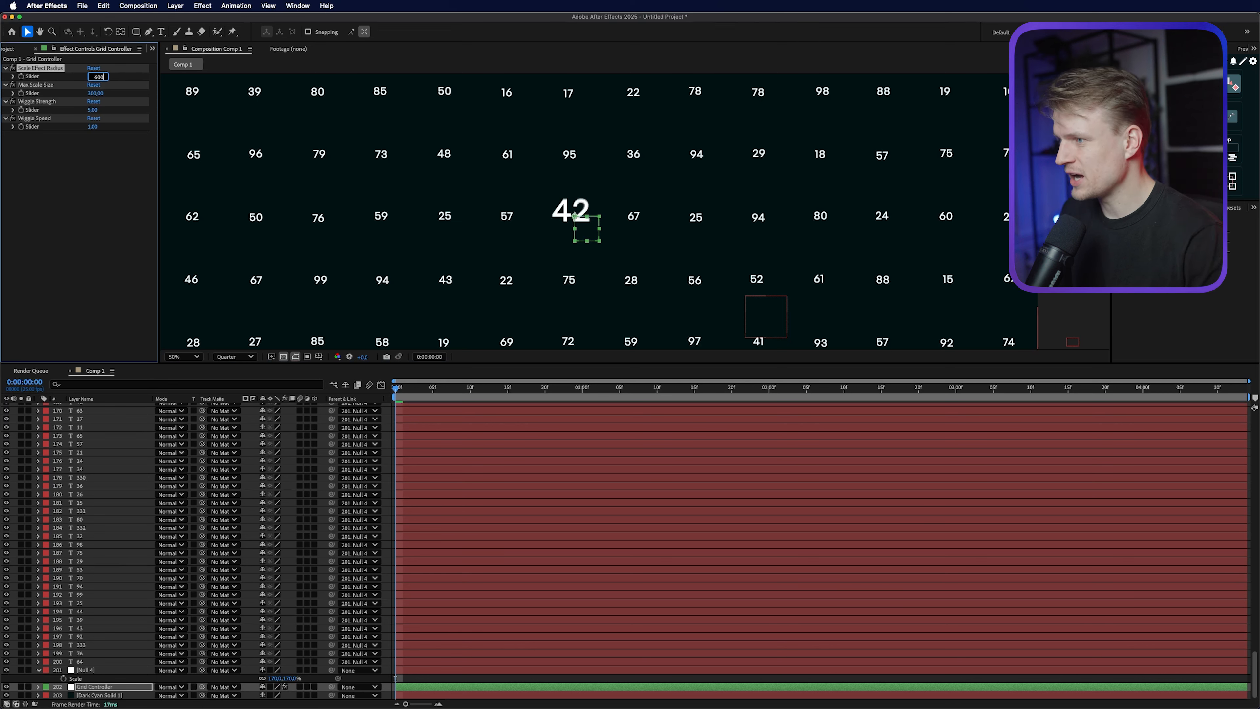
key(Return)
drag(587, 232, 585, 227)
- Try a Max Scale Size of about 440 on the Grid Controller, then restore it to 300
drag(92, 97, 115, 94)
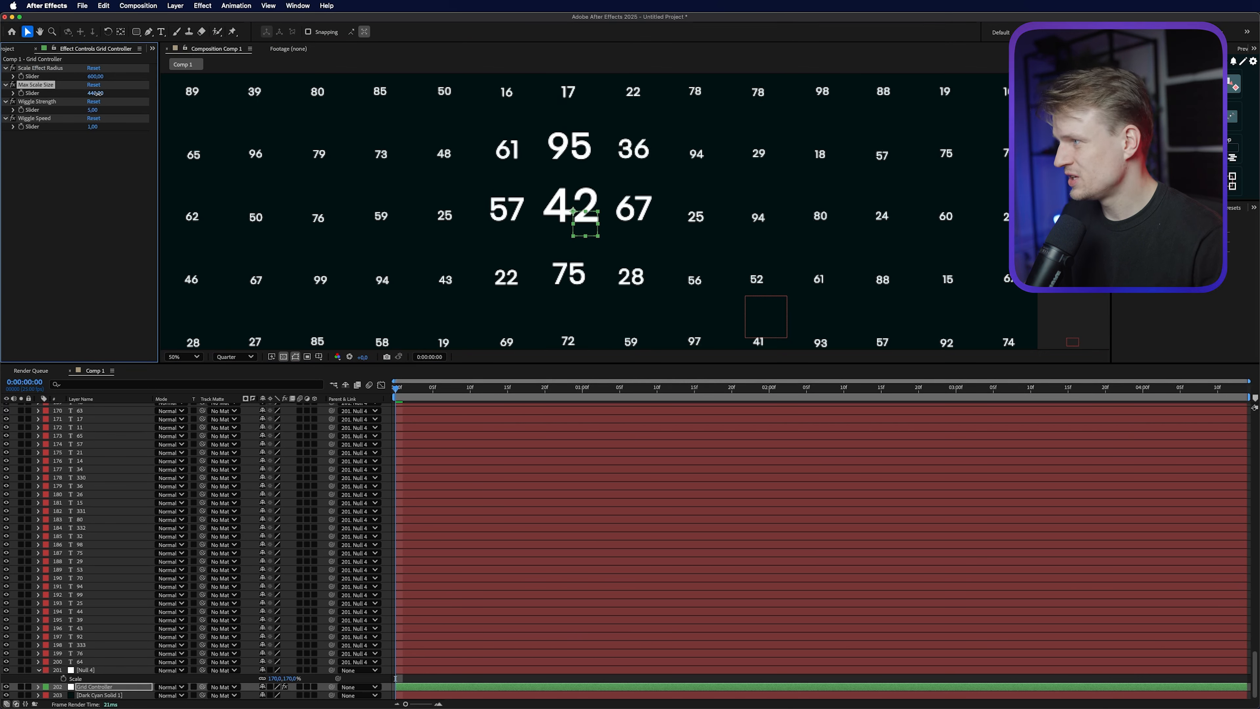
key(Return)
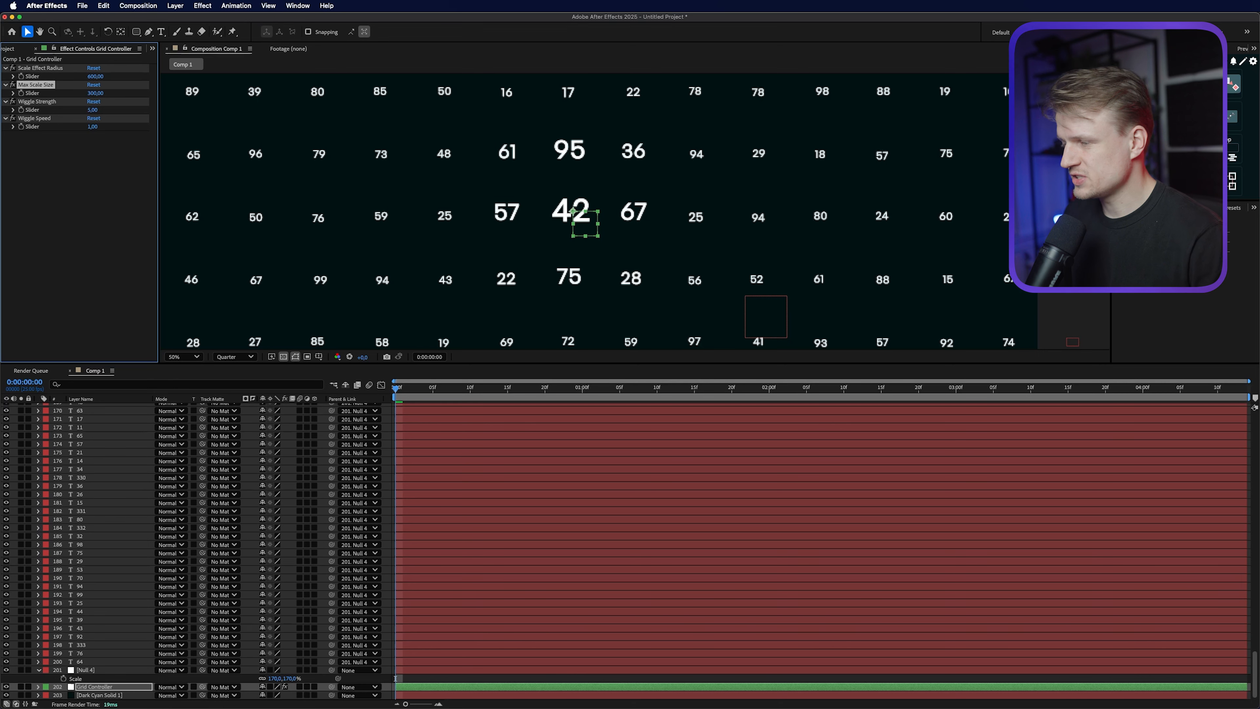
- Play the composition at full view and close up to examine the numbers' wiggle motion
click(36, 101)
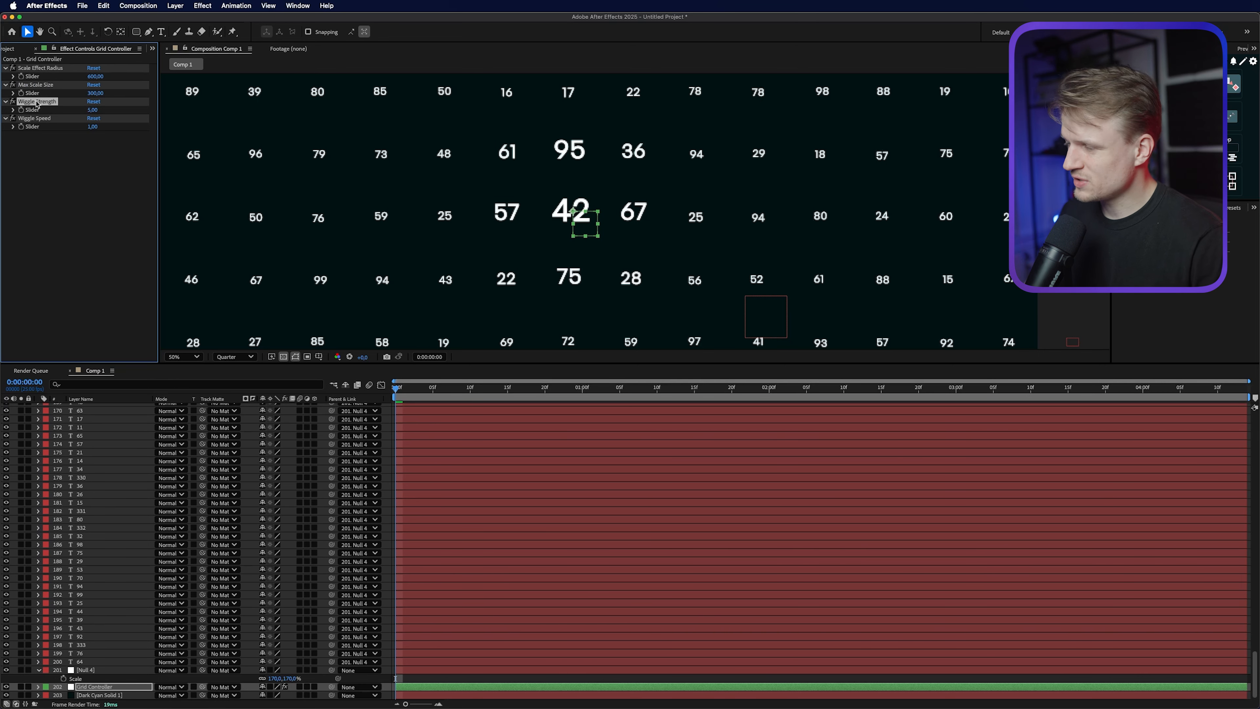
key(comma)
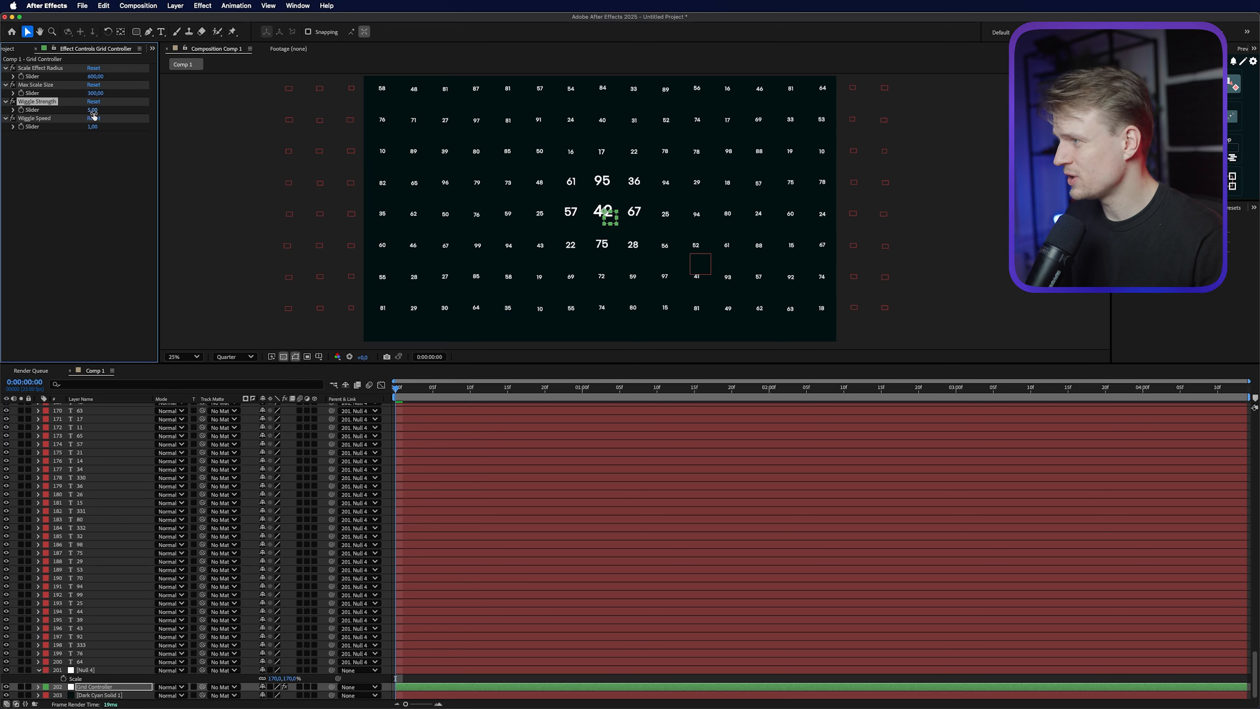
key(space)
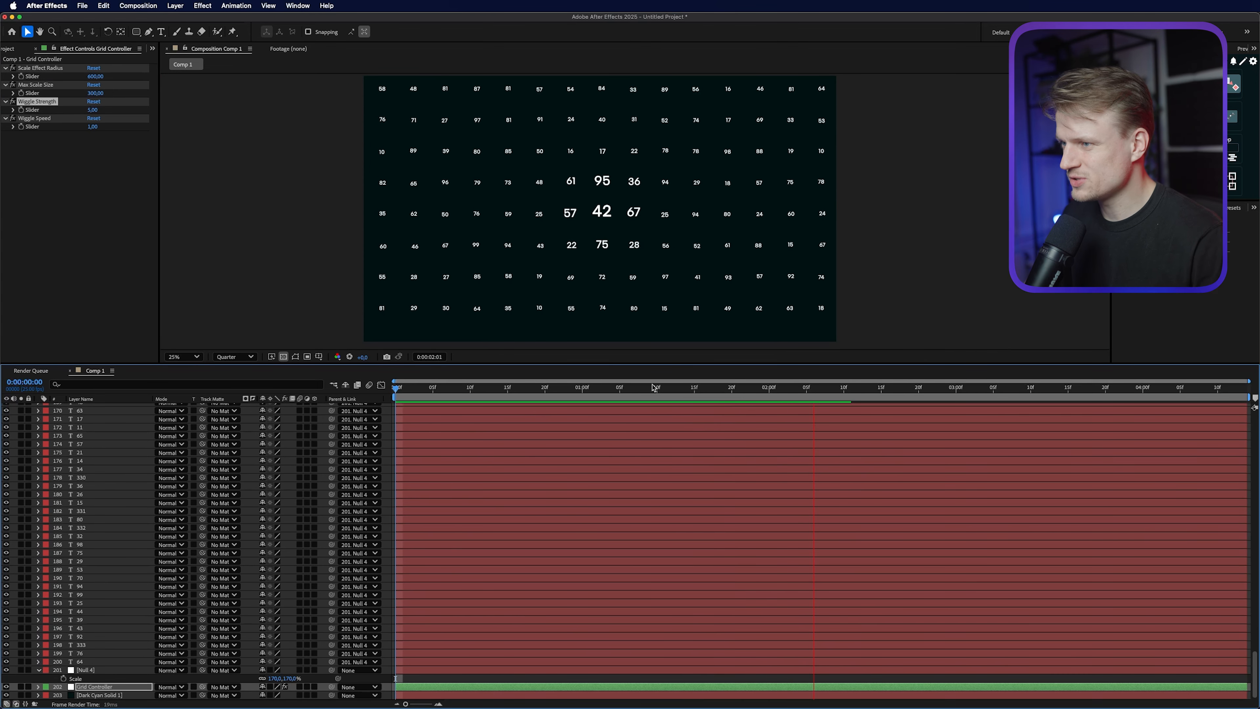
key(space)
drag(364, 387, 359, 386)
scroll(493, 245, up, 2)
key(space)
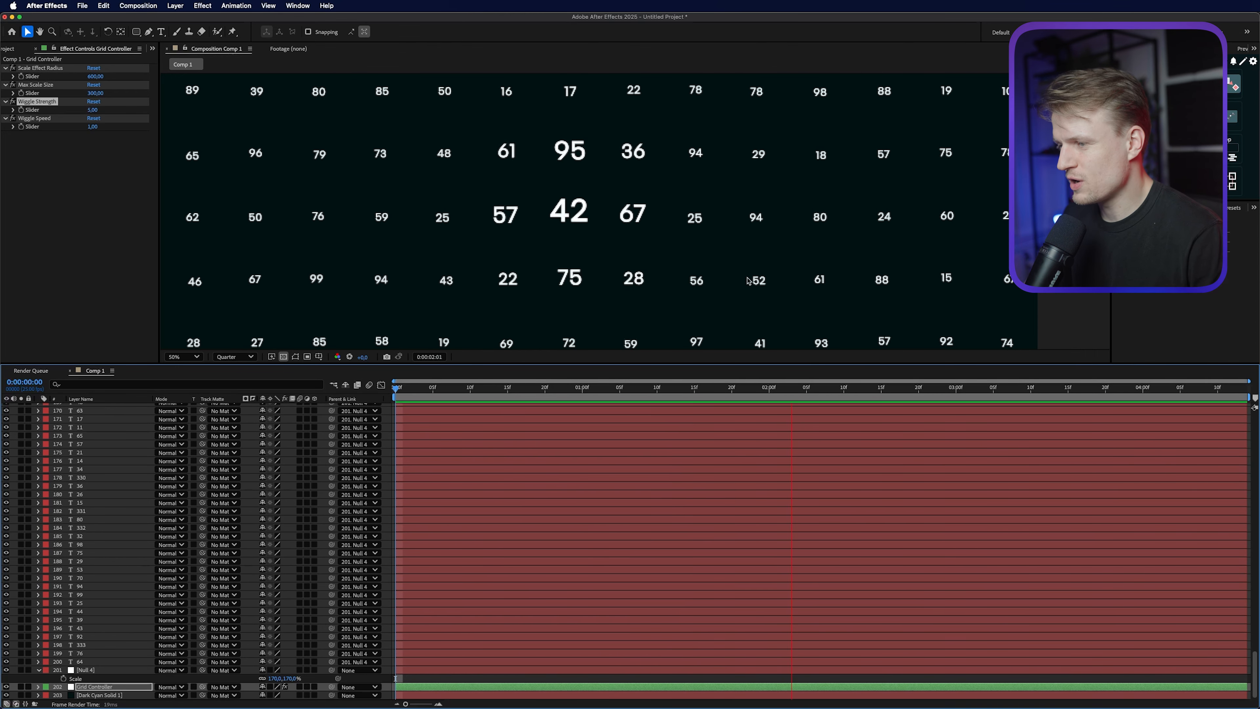
key(space)
scroll(593, 199, down, 2)
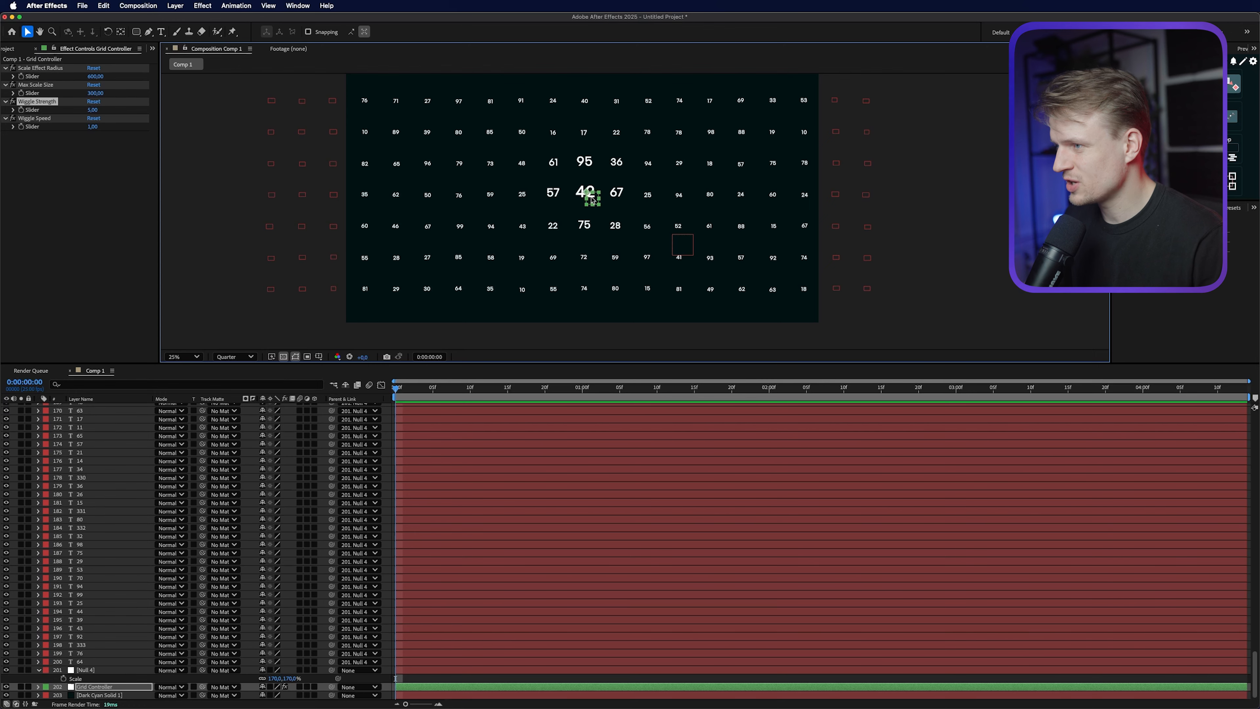
- Move the Grid Controller below the frame and add a Position keyframe at the start of the timeline
drag(594, 199, 716, 383)
key(p)
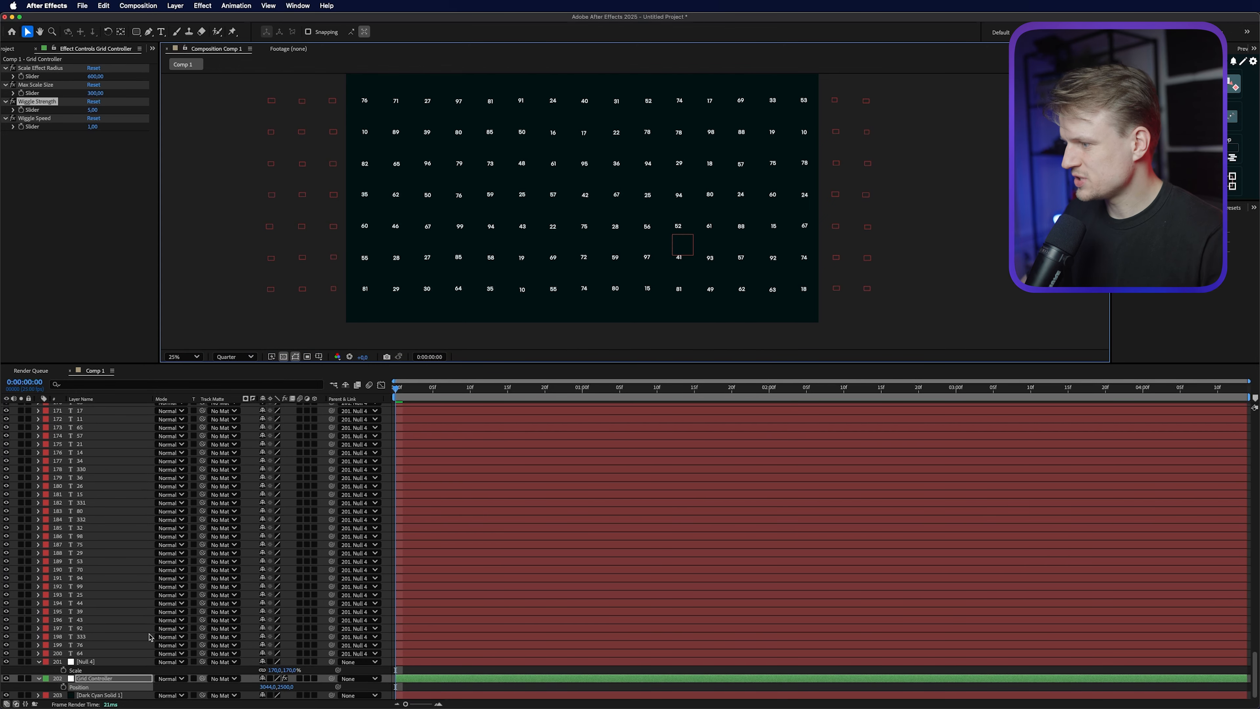
click(64, 688)
- At 0:00:01:00, move the Grid Controller beside the number 36, at about 2116, 912, to keyframe its end position
drag(737, 316, 647, 141)
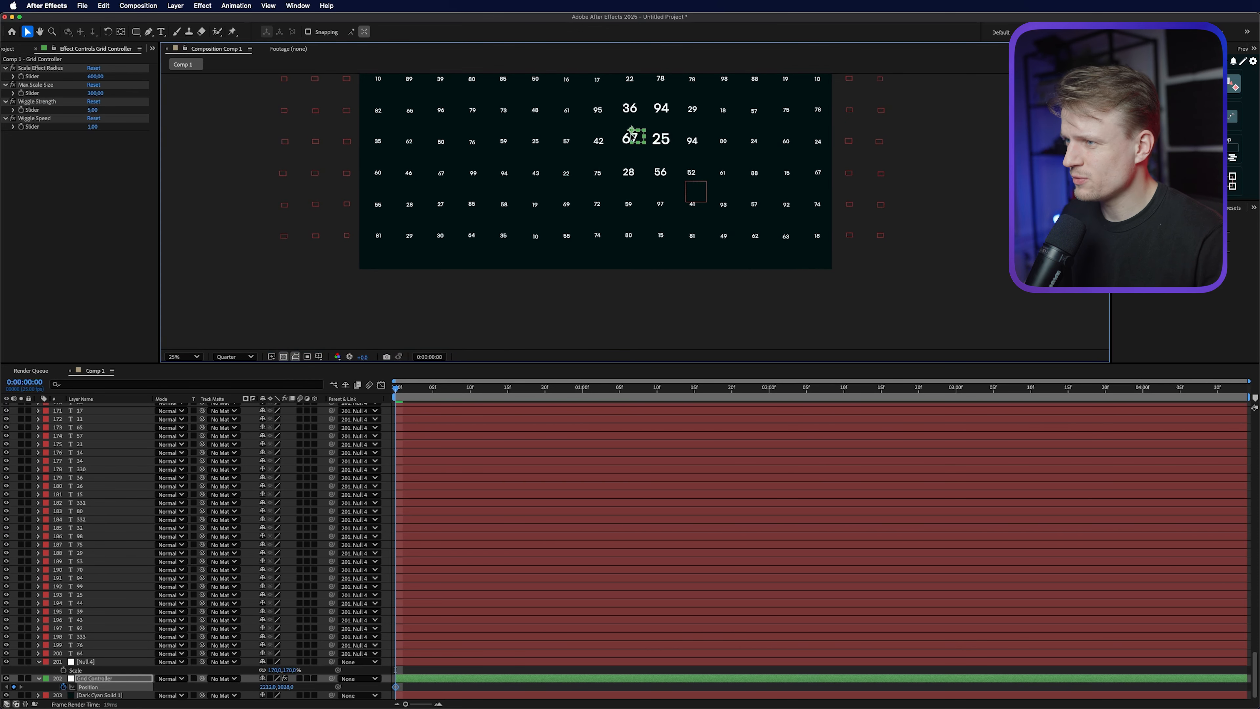
key(super+z)
click(506, 390)
drag(507, 392, 582, 390)
drag(740, 317, 606, 177)
- Curve the Grid Controller's motion path with the Convert Vertex Tool by pulling a handle down and to the right from its end point
click(149, 31)
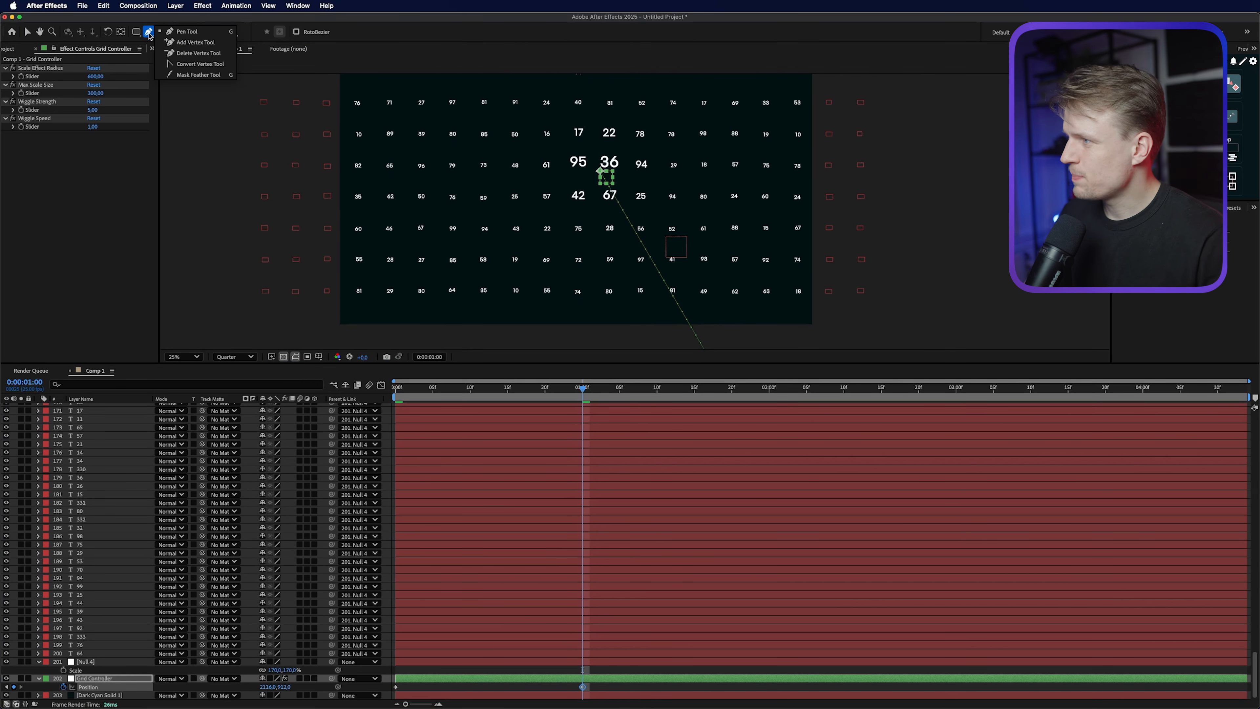
click(190, 67)
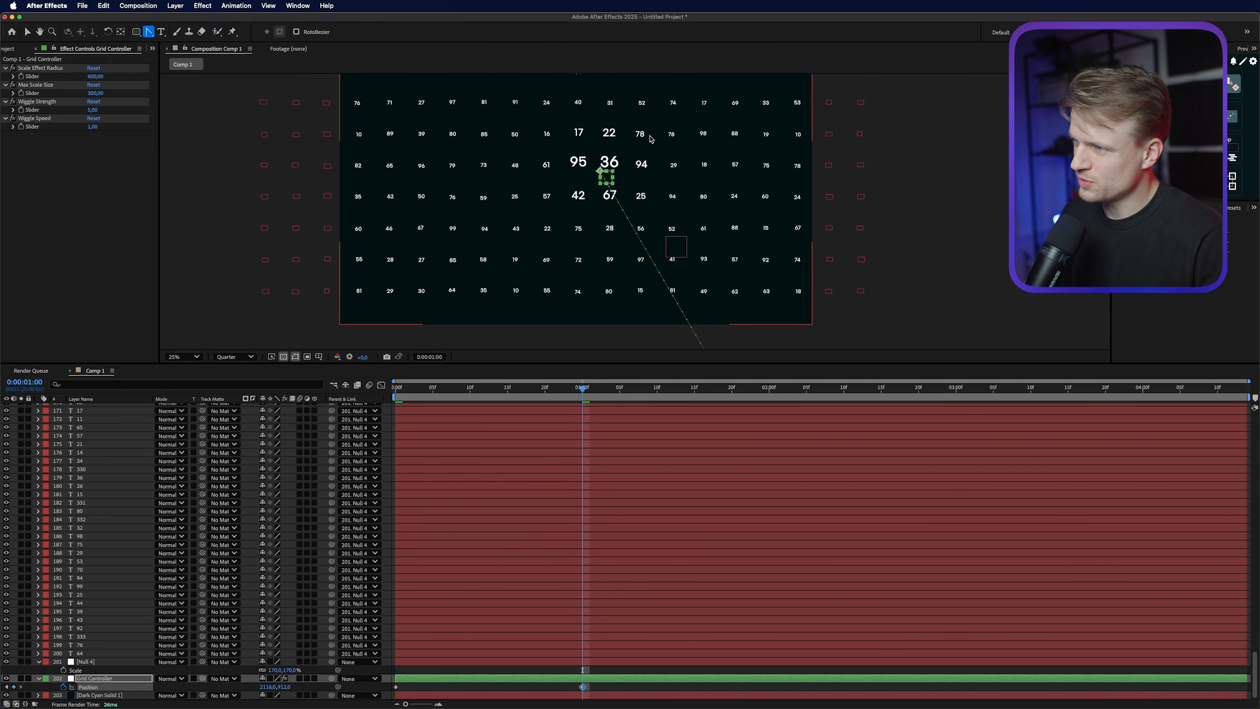
drag(601, 172, 724, 247)
drag(545, 389, 546, 388)
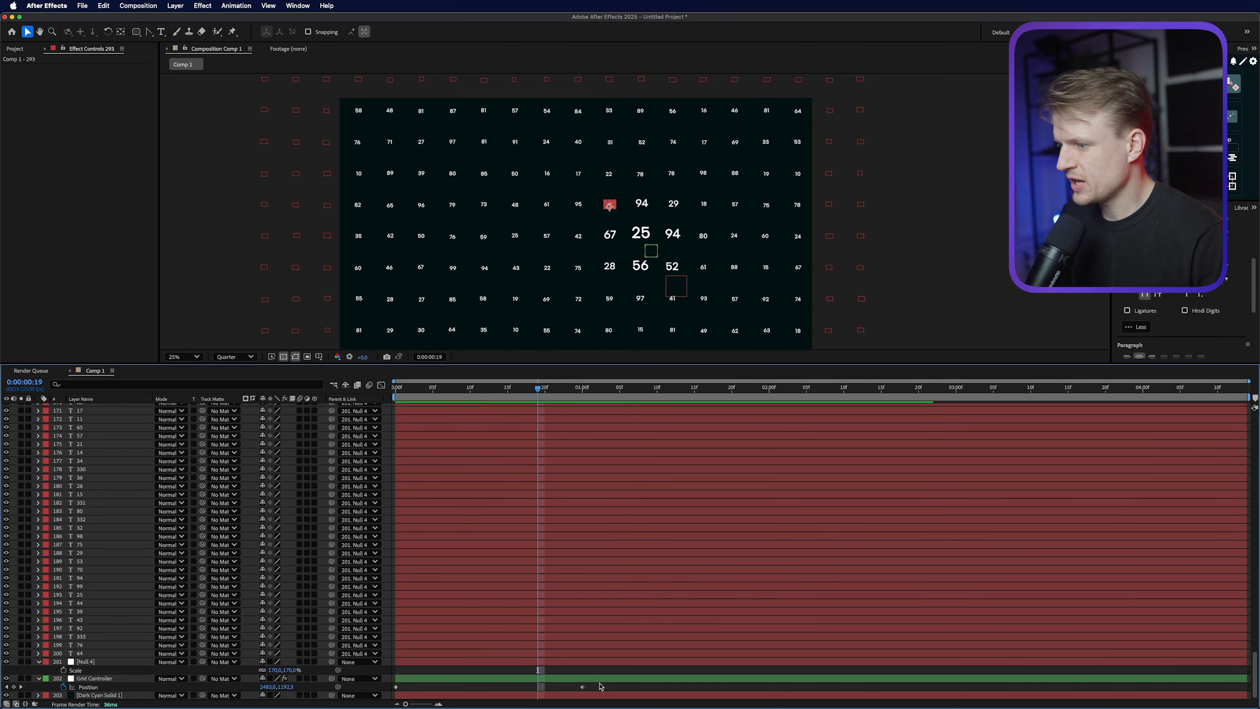
- Apply Easy Ease to both of the Grid Controller's Position keyframes
drag(600, 685, 390, 691)
right_click(582, 688)
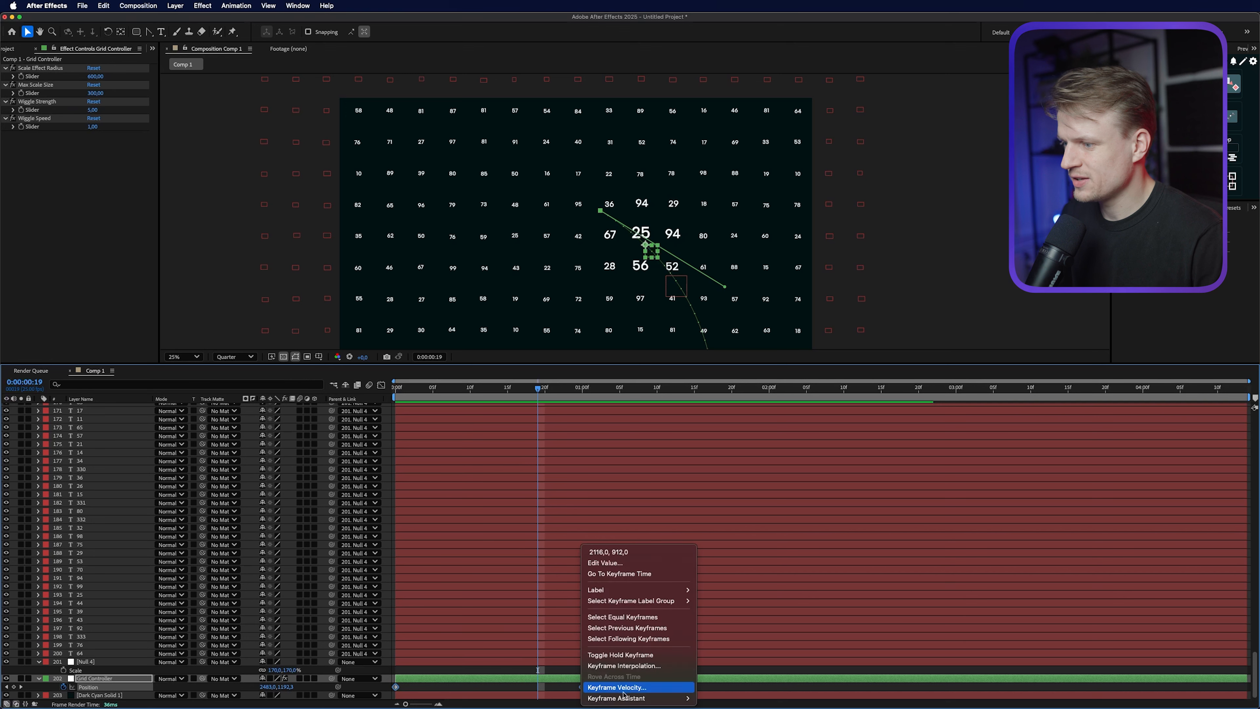
mouse_move(640, 684)
click(719, 633)
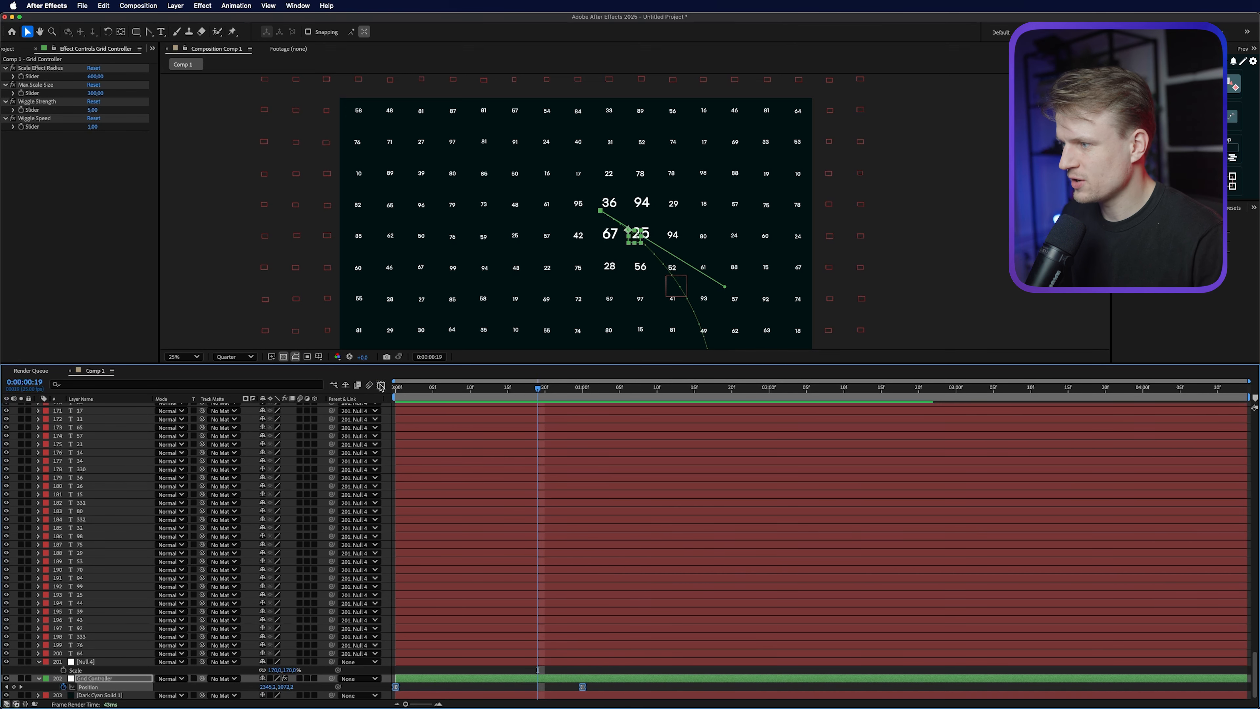
- Lengthen the ease into the Grid Controller's end Position keyframe in the speed graph, and move that keyframe to 0:00:01:10
click(381, 385)
drag(689, 555, 511, 668)
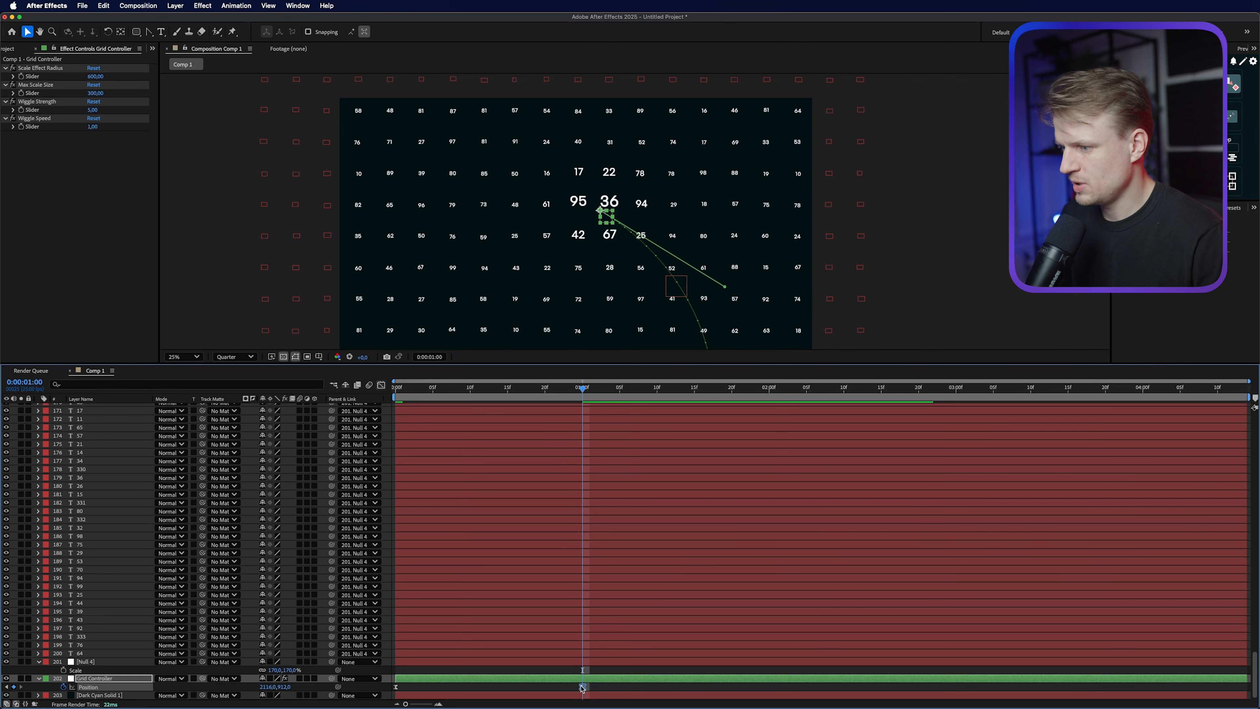
drag(582, 688, 604, 687)
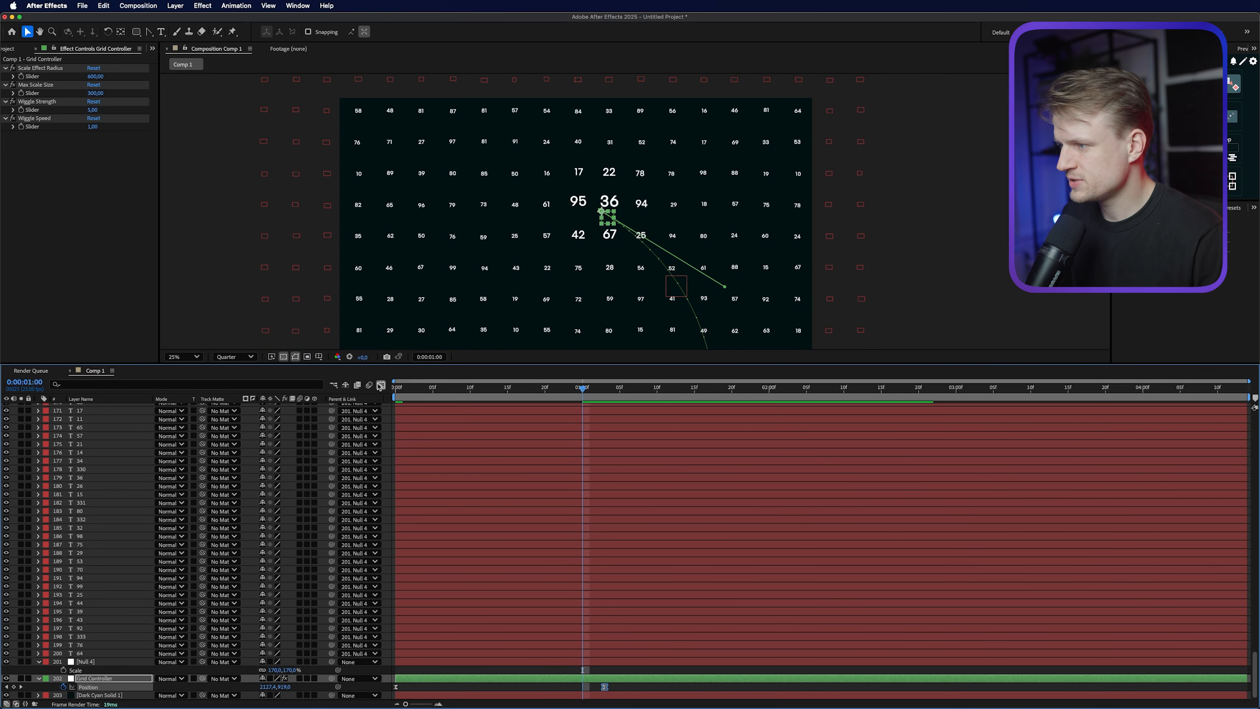
click(381, 386)
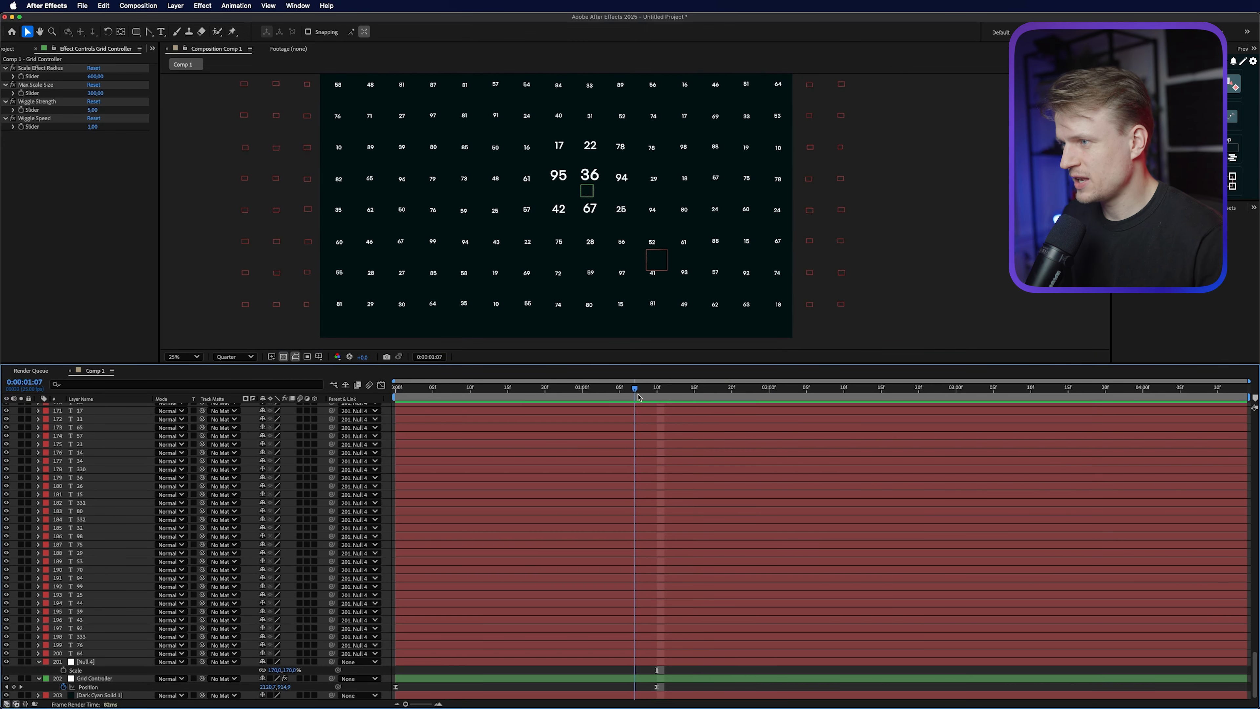
- At 0:00:01:18, add Position keyframes to the number layers 95, 22, 94, 36 and 67 around the controller
drag(638, 388, 717, 396)
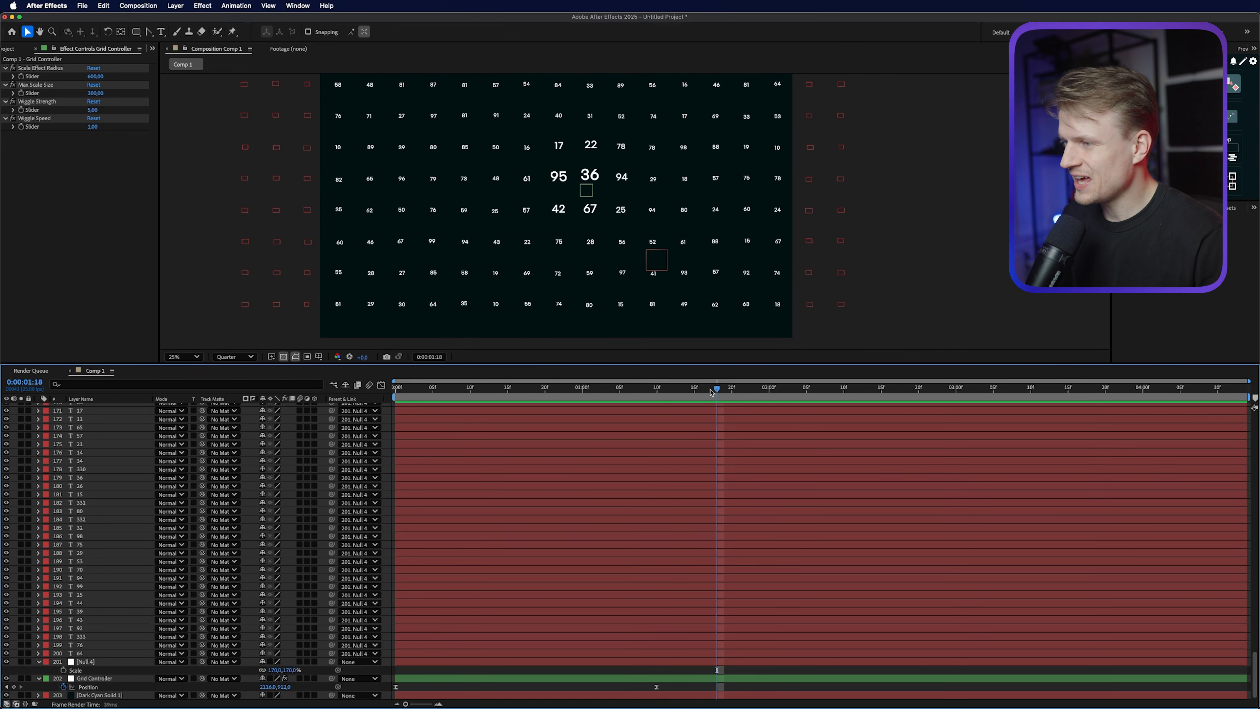
click(560, 177)
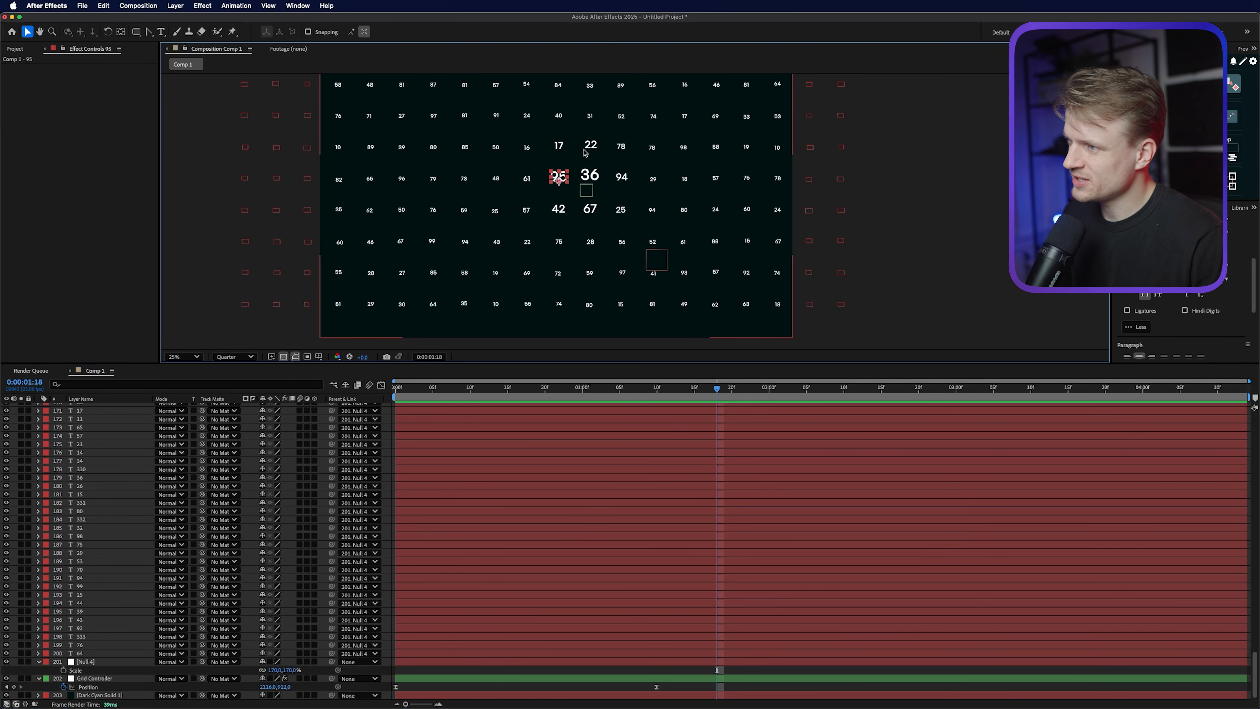
shift+click(590, 145)
shift+click(621, 177)
scroll(600, 162, up, 2)
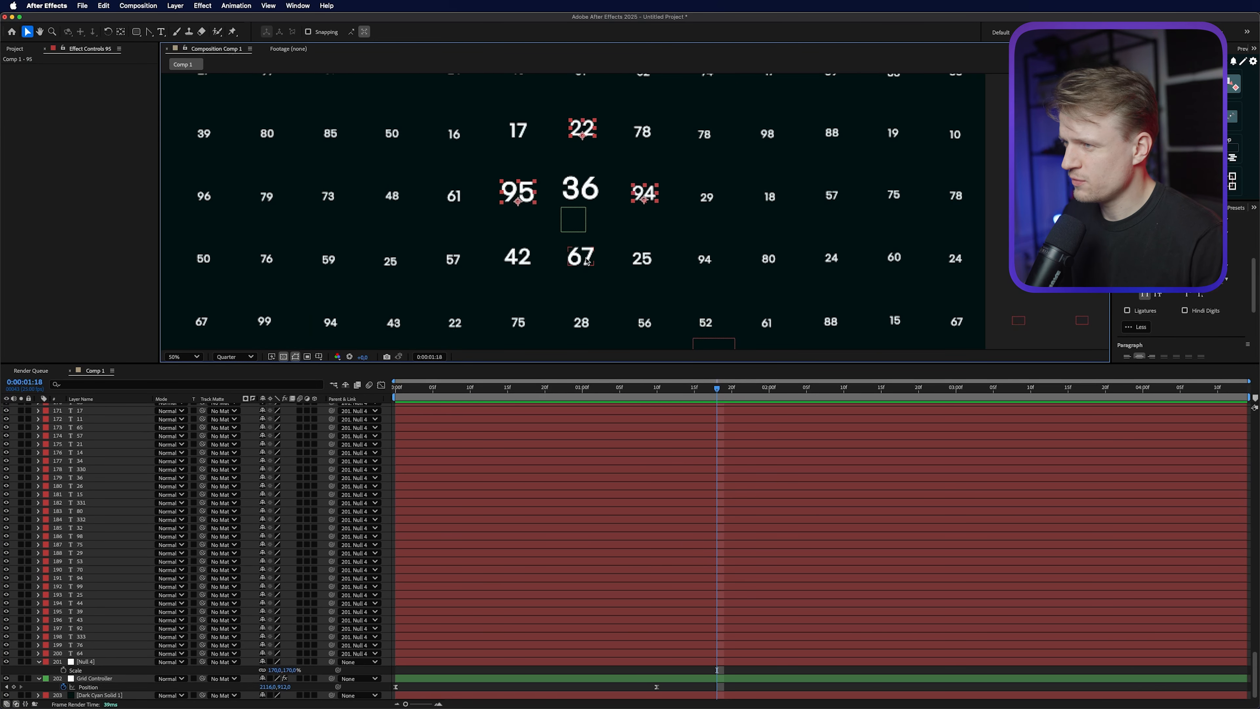
shift+click(578, 196)
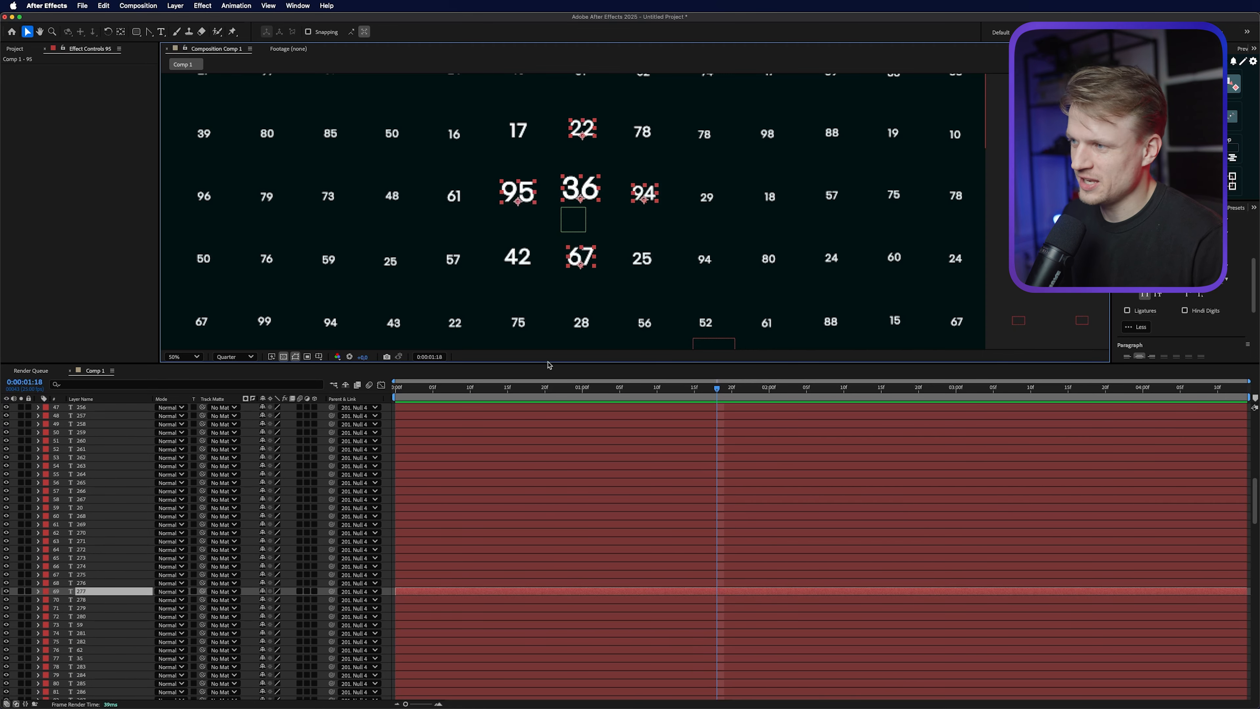
scroll(551, 491, down, 6)
scroll(612, 215, down, 2)
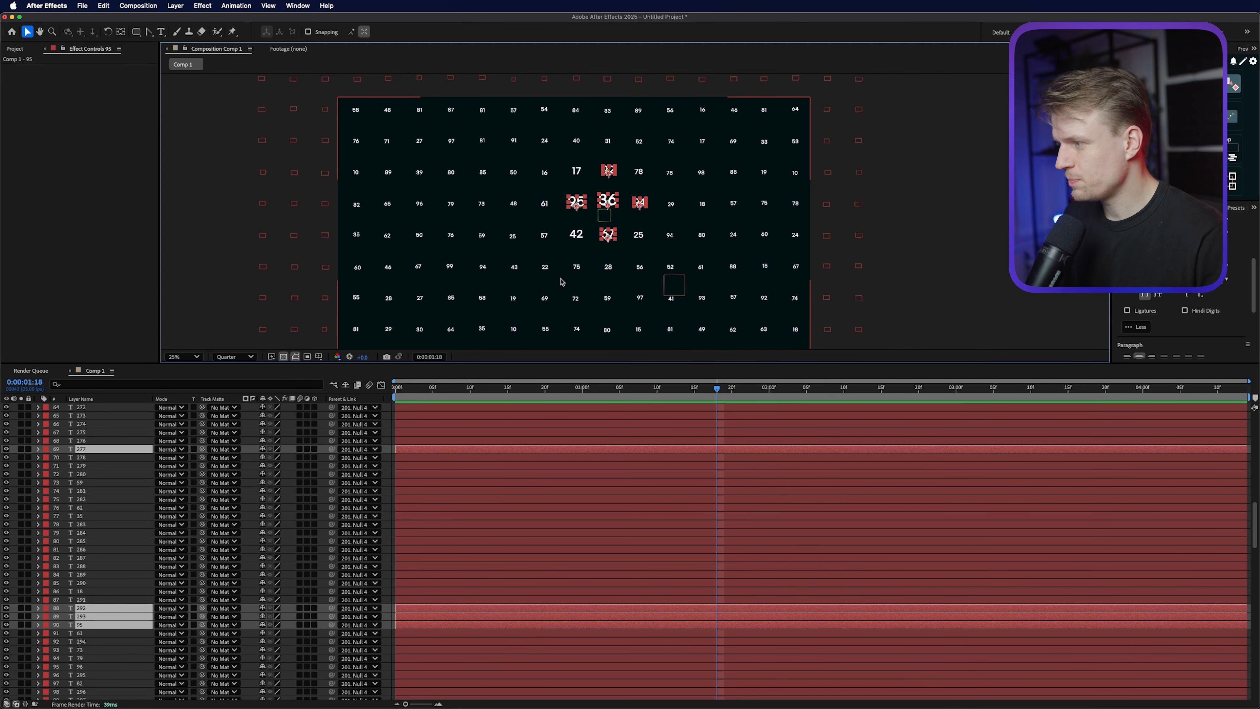
key(p)
click(64, 457)
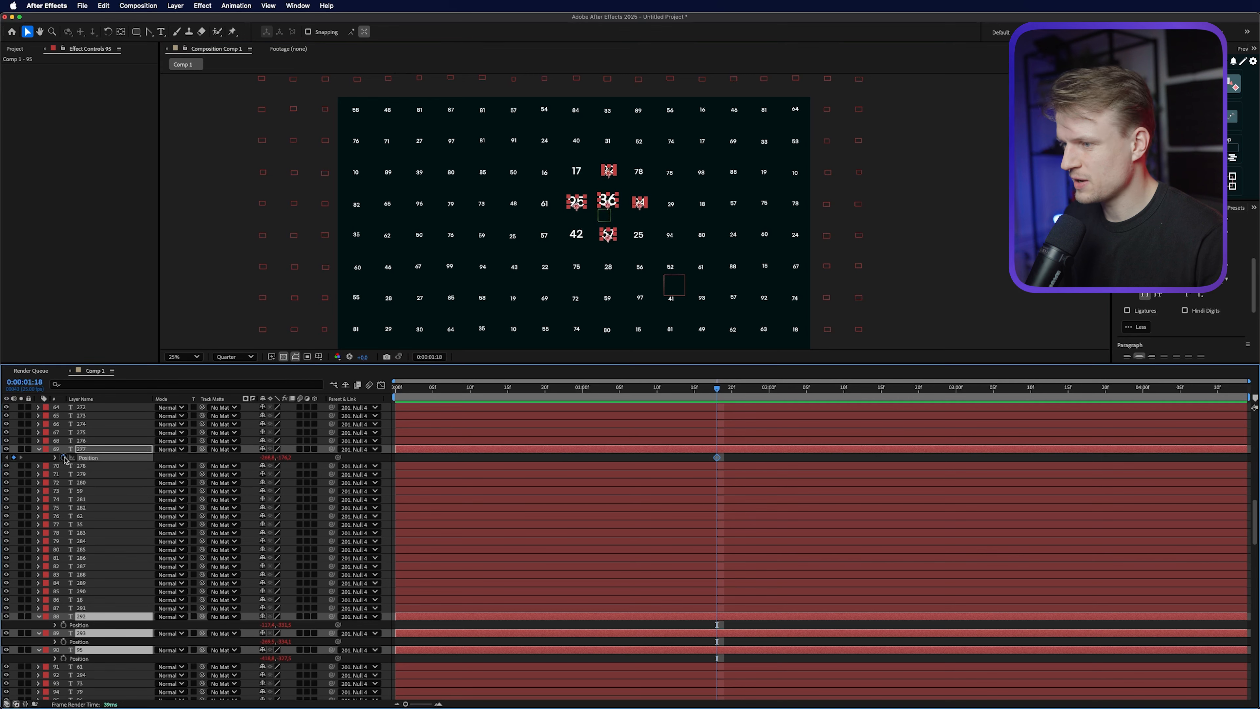
- At 0:00:02:12, move the five selected numbers toward the grid's lower-right area and center-align them horizontally and vertically on one point
drag(717, 389, 860, 395)
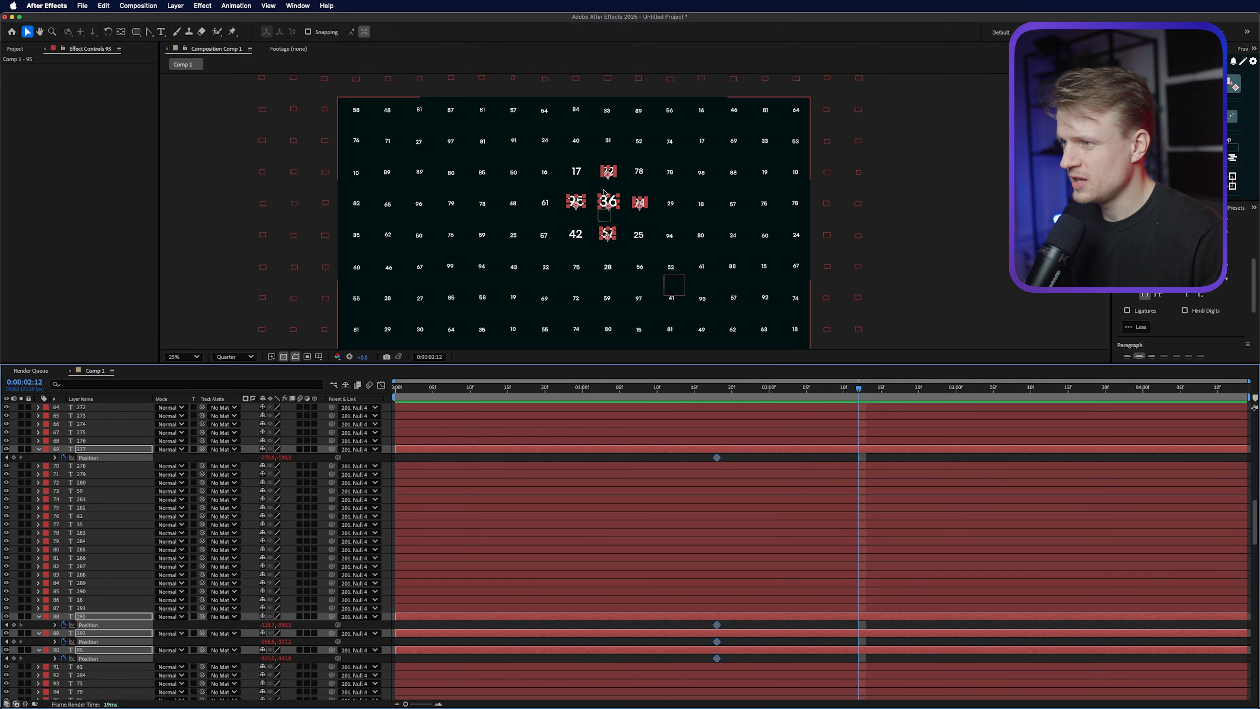
key(h)
drag(689, 258, 589, 183)
key(v)
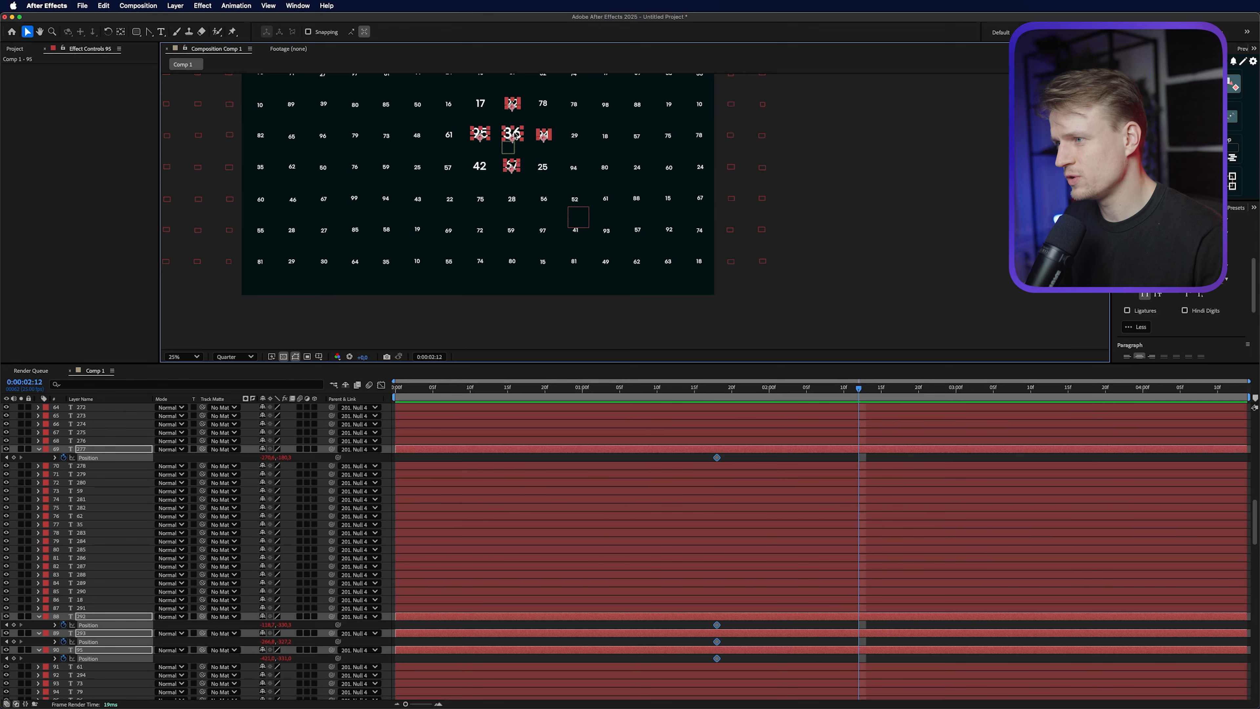
drag(513, 134, 647, 246)
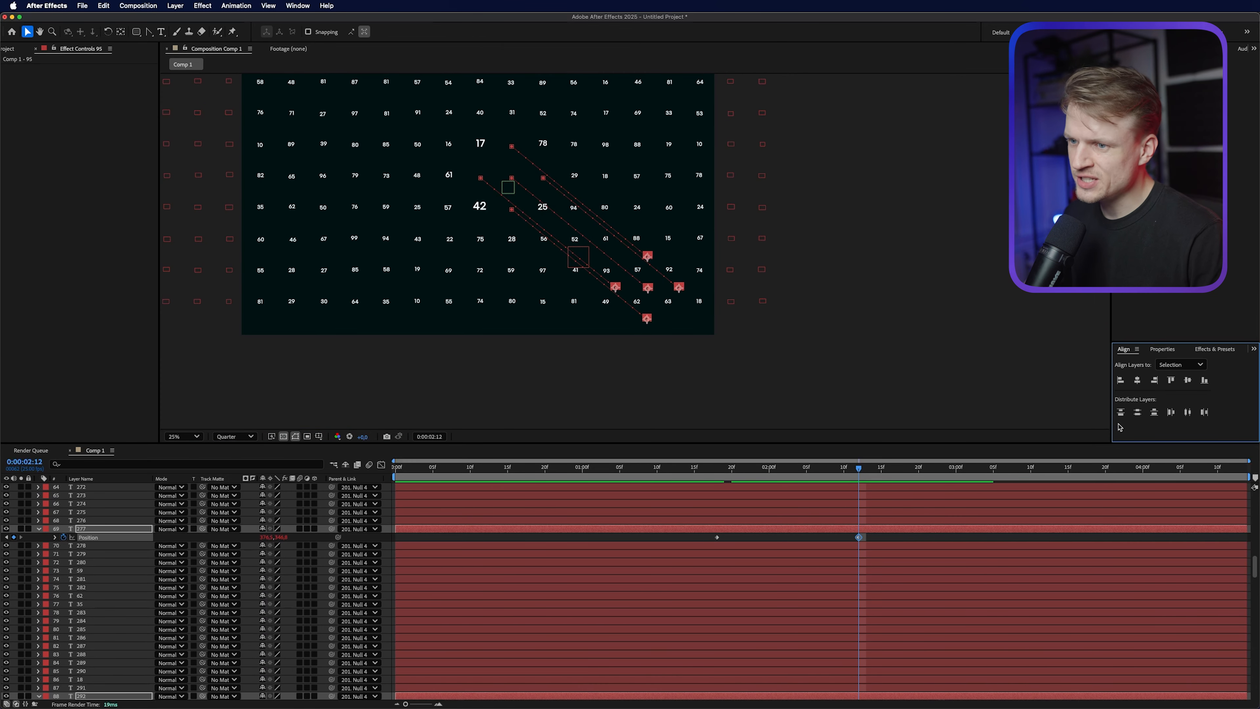
click(1138, 381)
click(1188, 381)
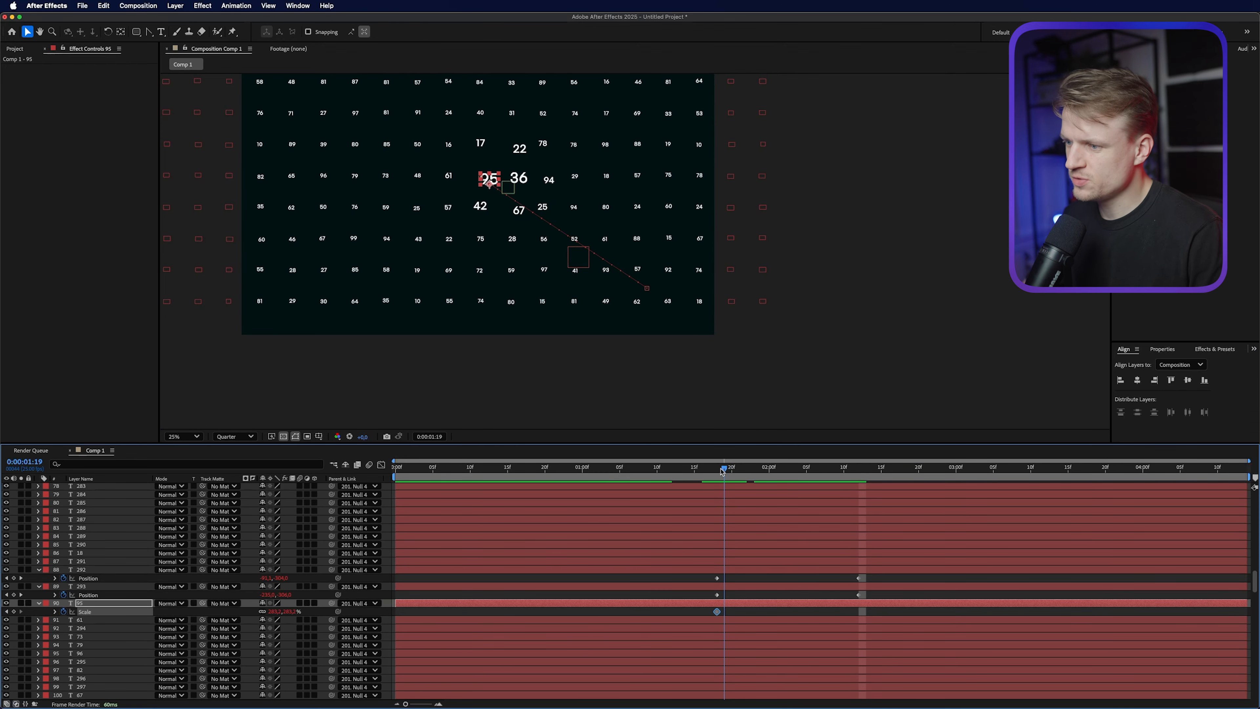
- Add a Grid Controller Position keyframe at 0:00:01:18, and at 0:00:02:14 move the controller onto the gathered numbers in the grid's lower-right area
drag(723, 472, 716, 472)
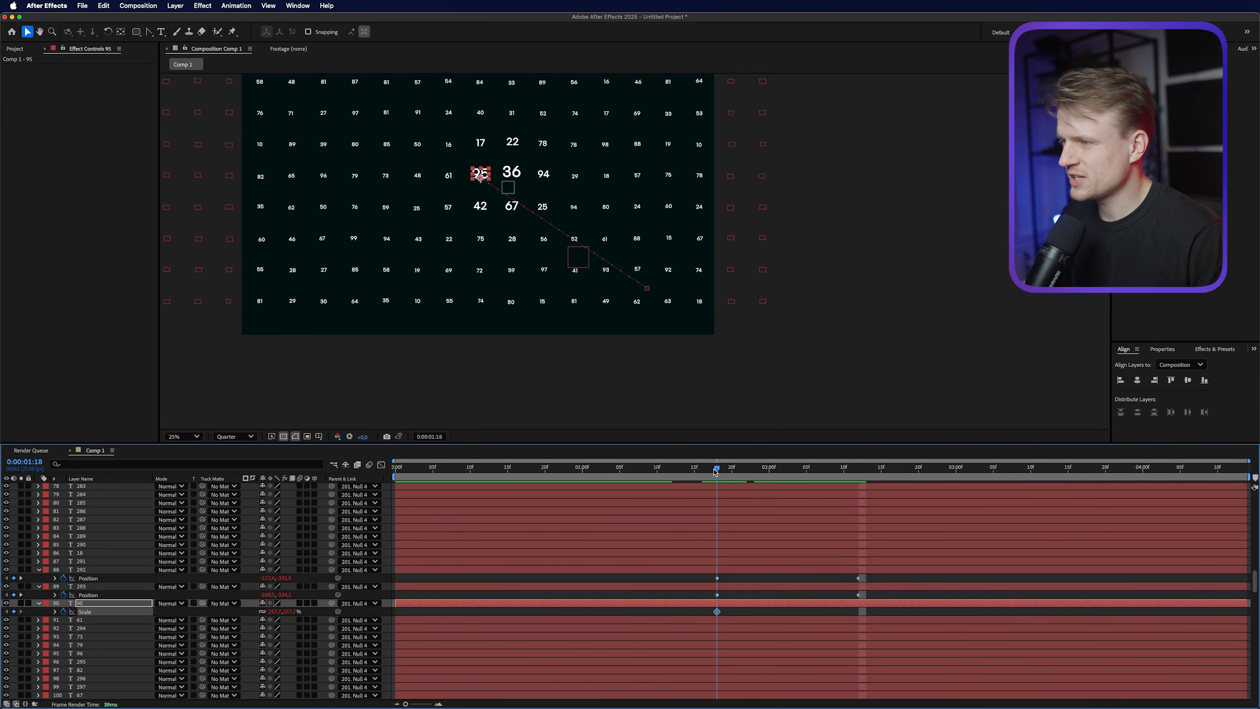
drag(720, 468, 694, 467)
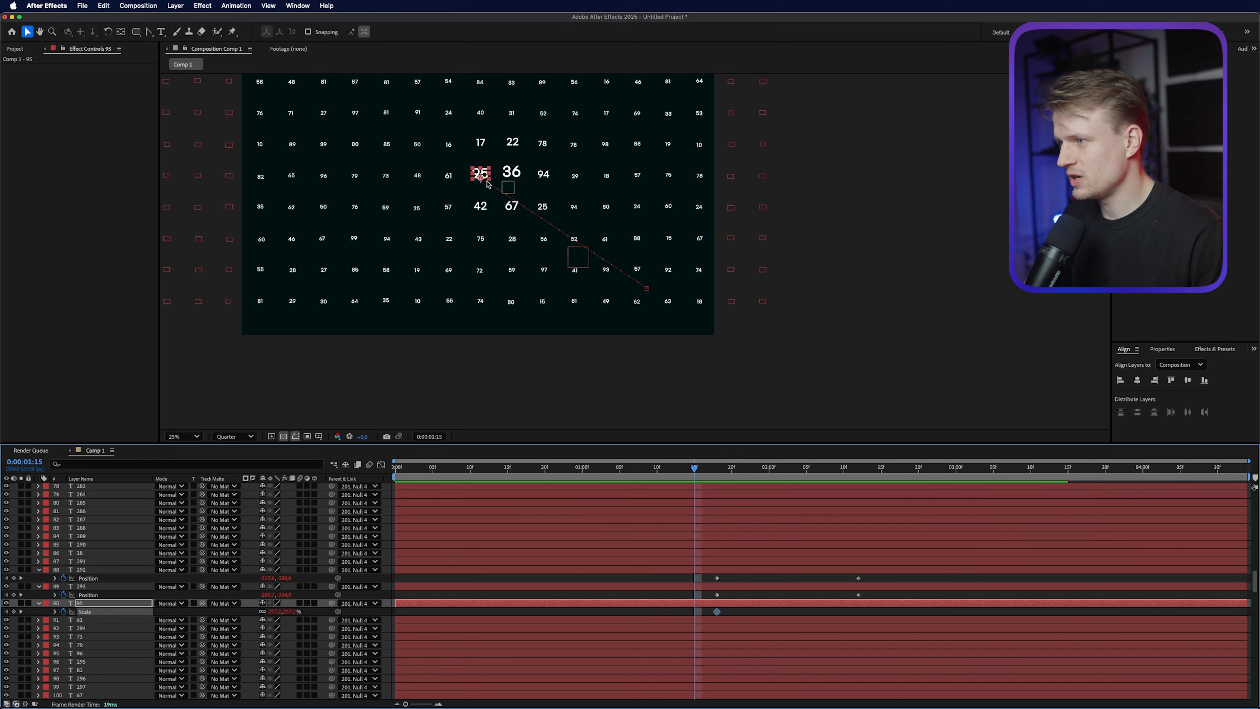
click(510, 188)
scroll(730, 548, down, 15)
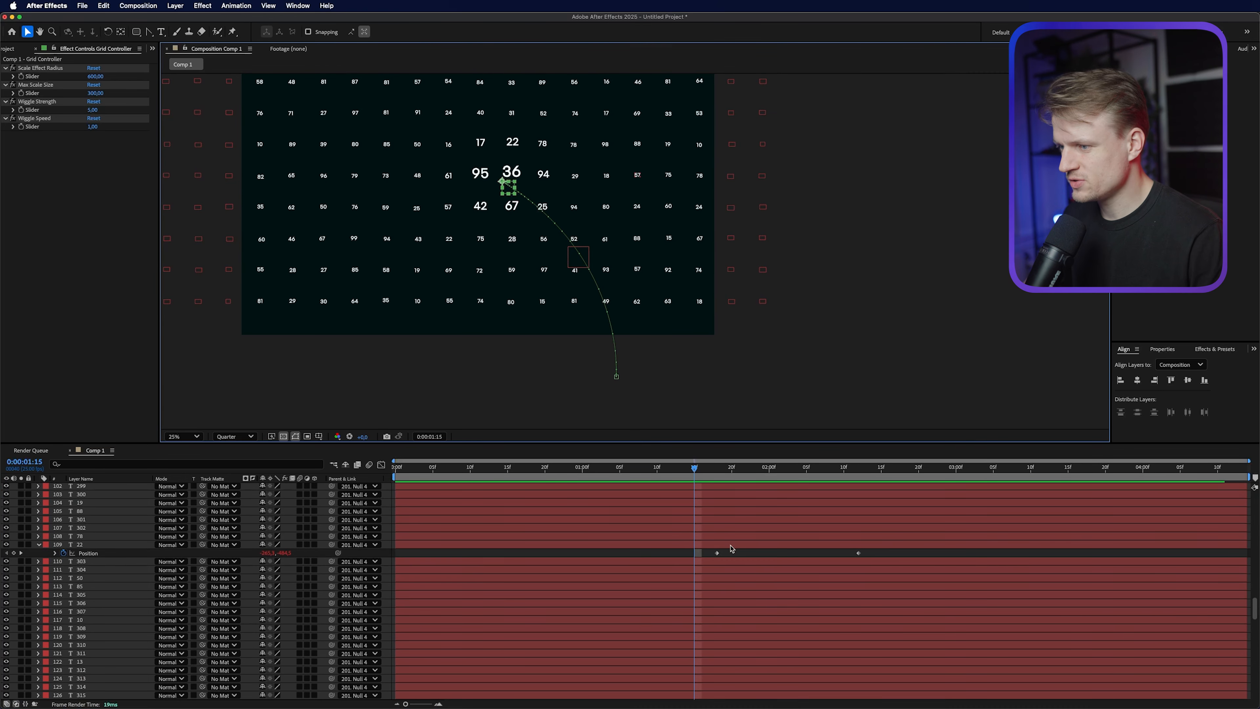
key(Page_Down)
key(Page_Down)
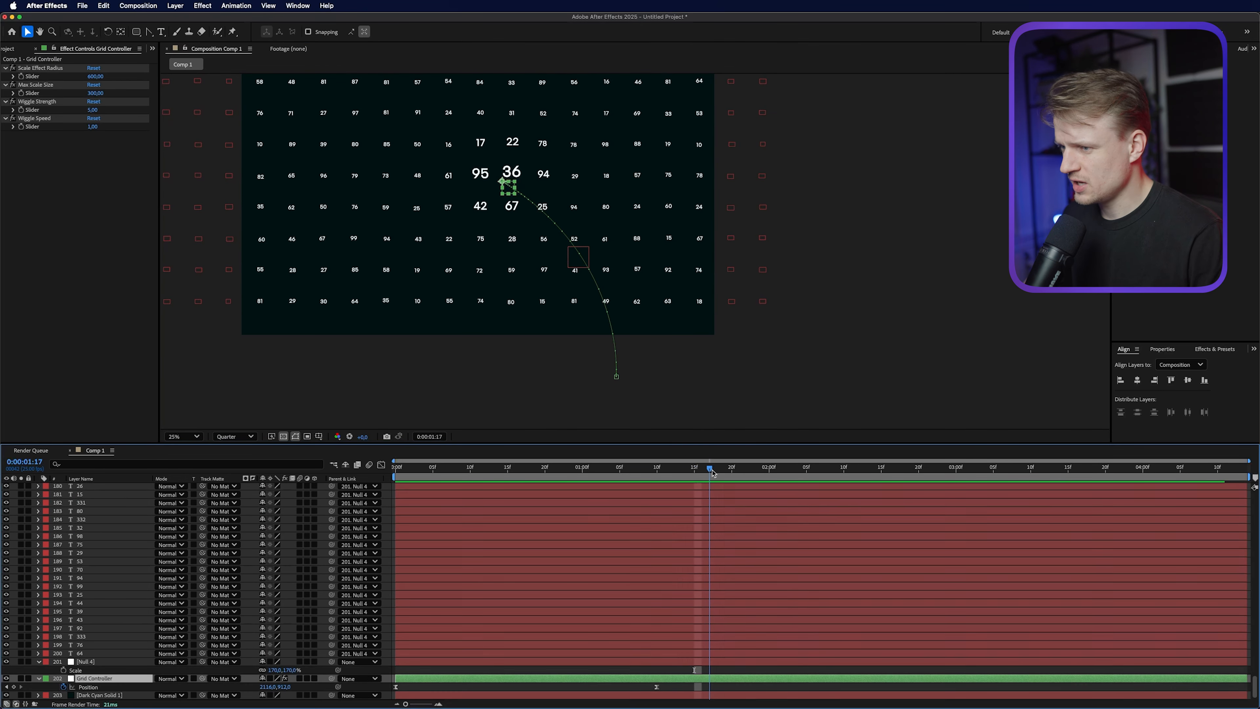
scroll(694, 541, up, 20)
scroll(722, 510, down, 20)
key(Page_Down)
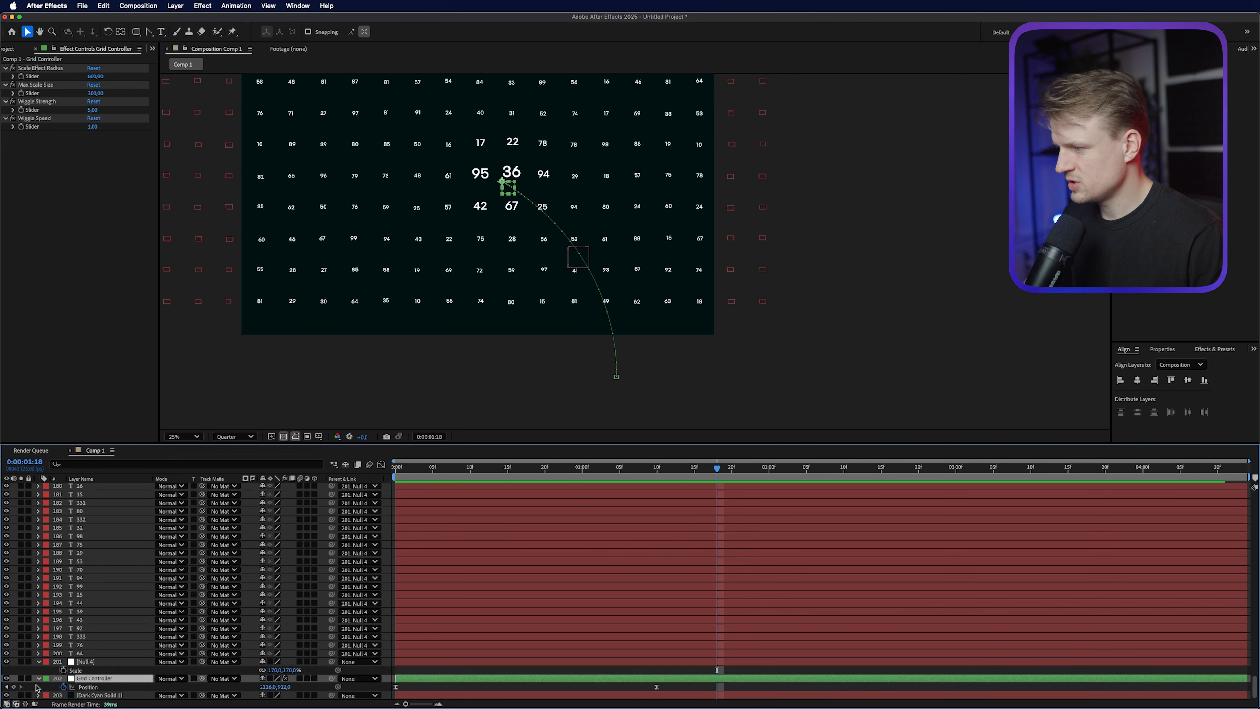
drag(717, 468, 873, 468)
drag(508, 188, 655, 297)
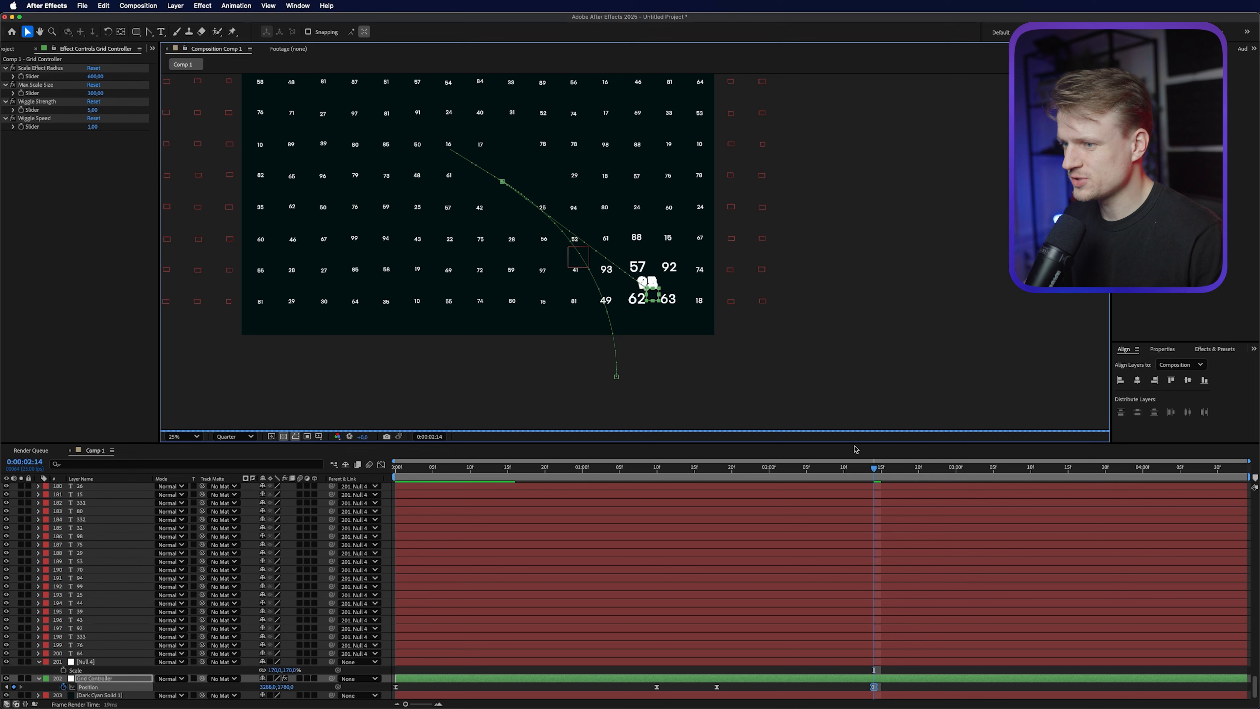
- Toggle the Grid Controller's Position keyframe at 0:00:01:10 to a hold keyframe and check the motion up to 0:00:01:18
click(650, 468)
right_click(656, 686)
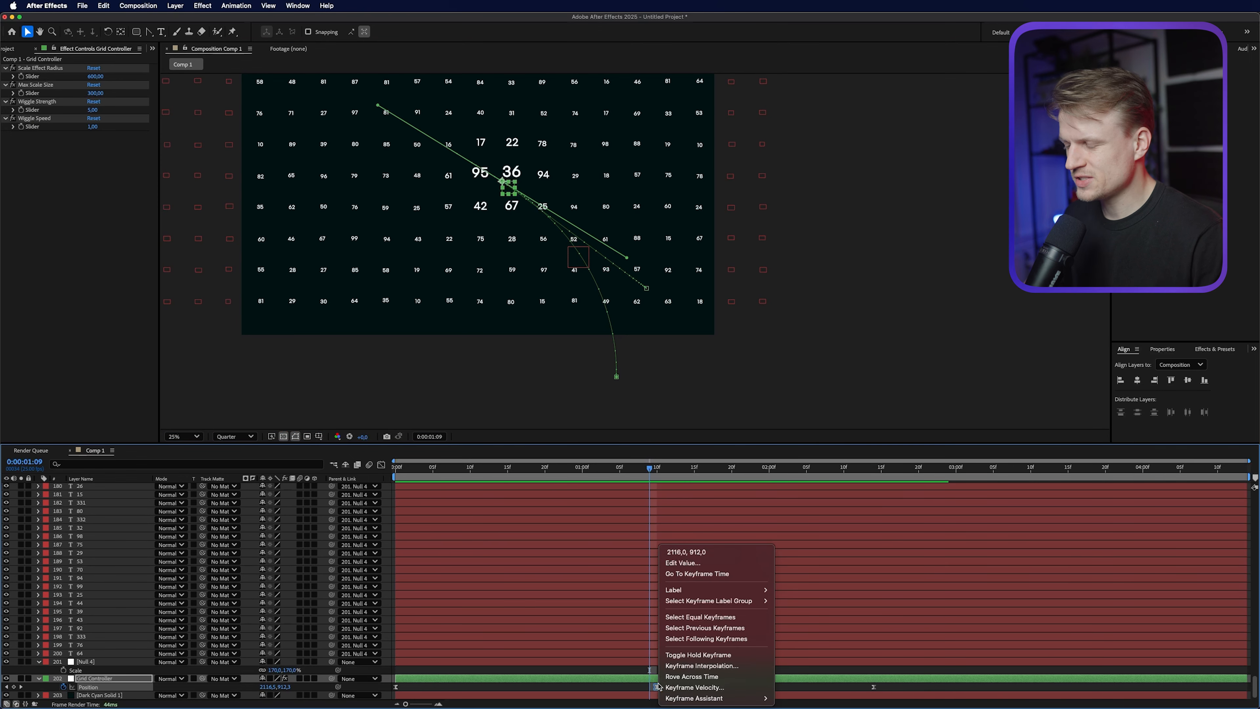
click(691, 656)
drag(653, 471, 720, 502)
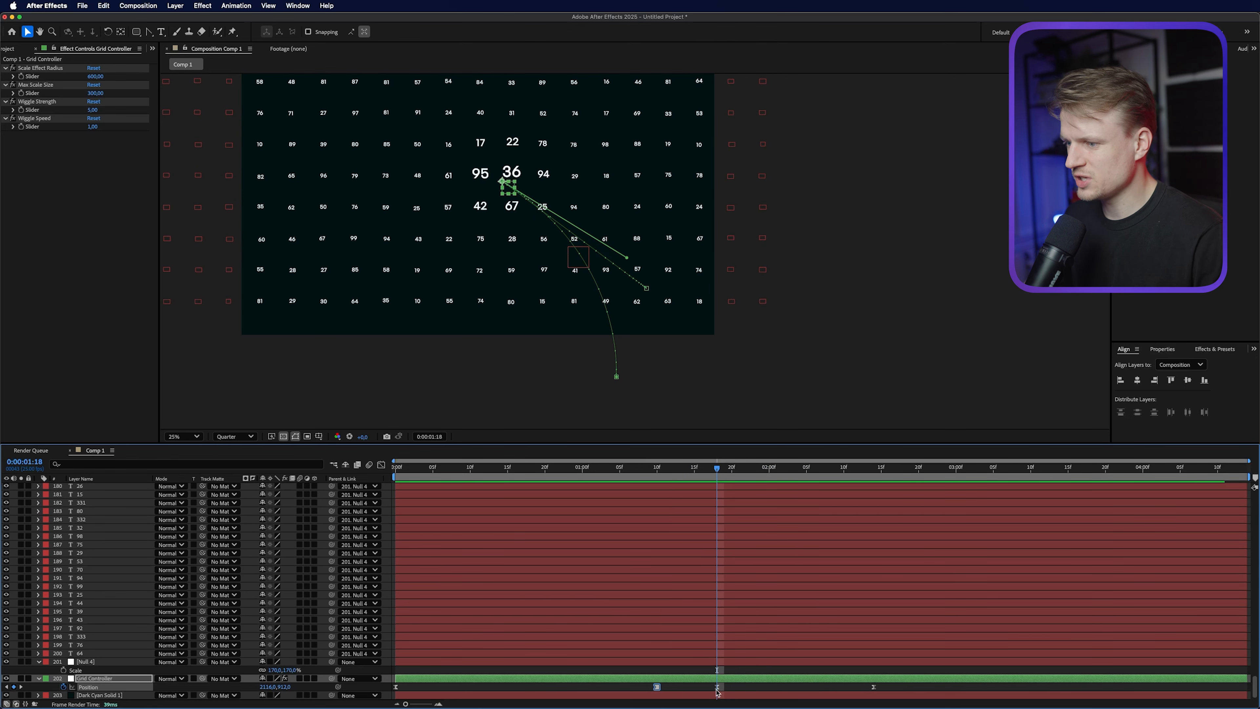
- Adjust the ease into the Grid Controller's Position keyframe at 0:00:02:14 in the speed graph
click(381, 465)
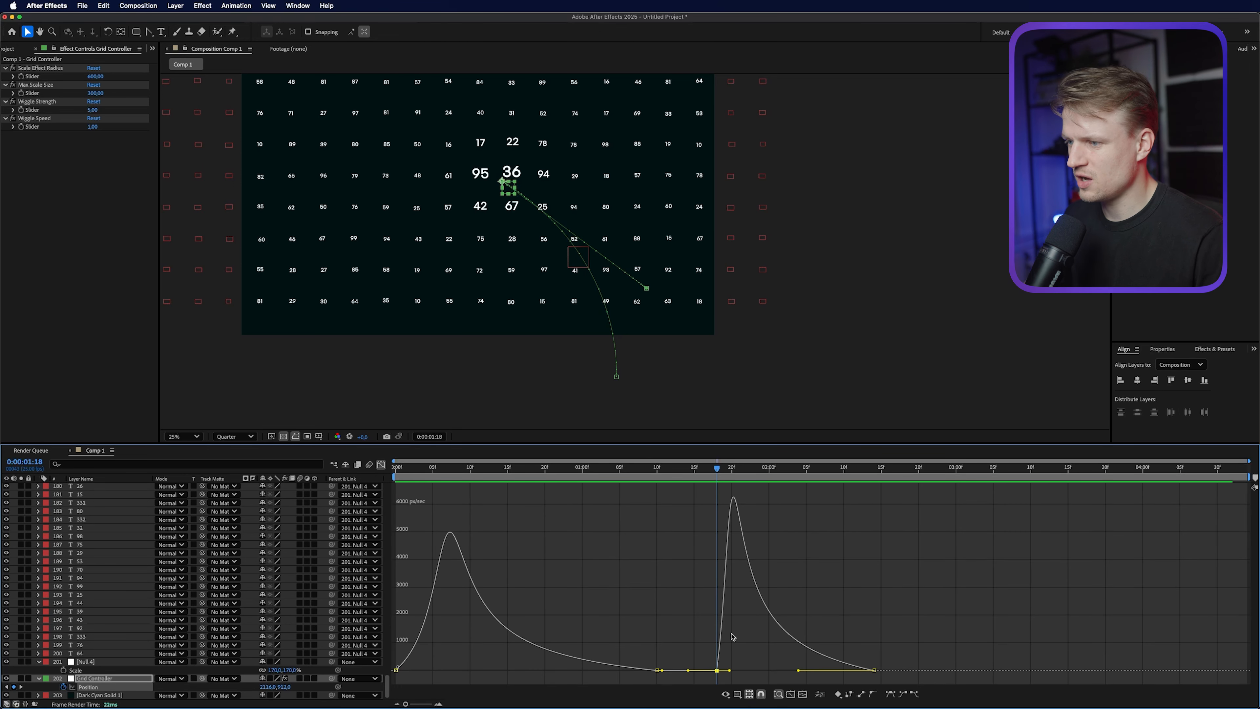
drag(799, 672, 859, 675)
drag(718, 470, 706, 494)
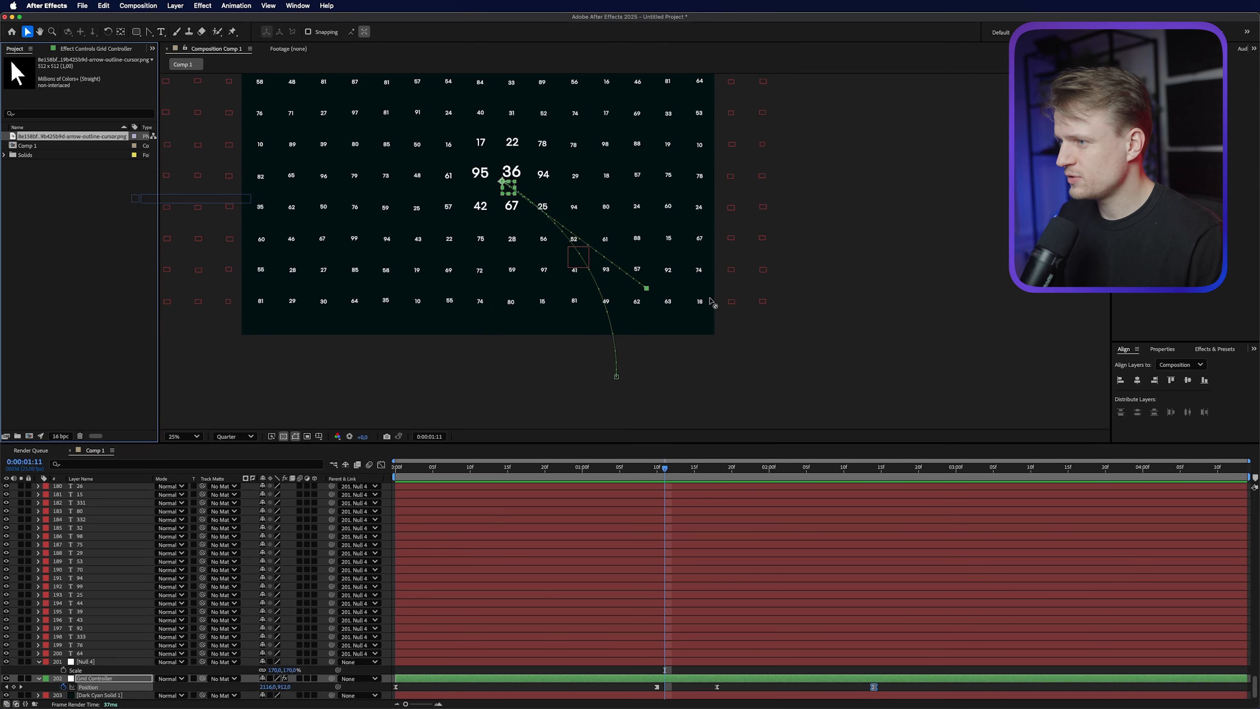
- Add the arrow cursor image to the composition, center it on the Grid Controller at 0:00:00:00, and parent it to the Grid Controller
drag(712, 303, 627, 279)
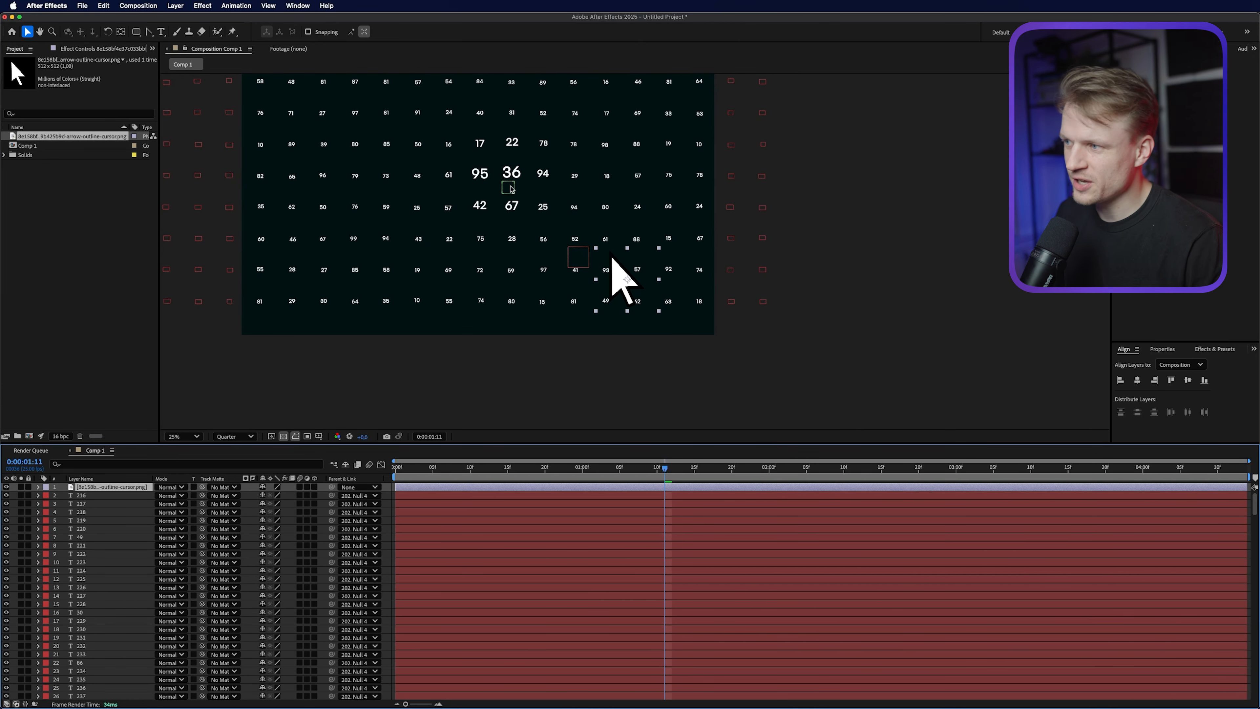
drag(663, 479, 295, 482)
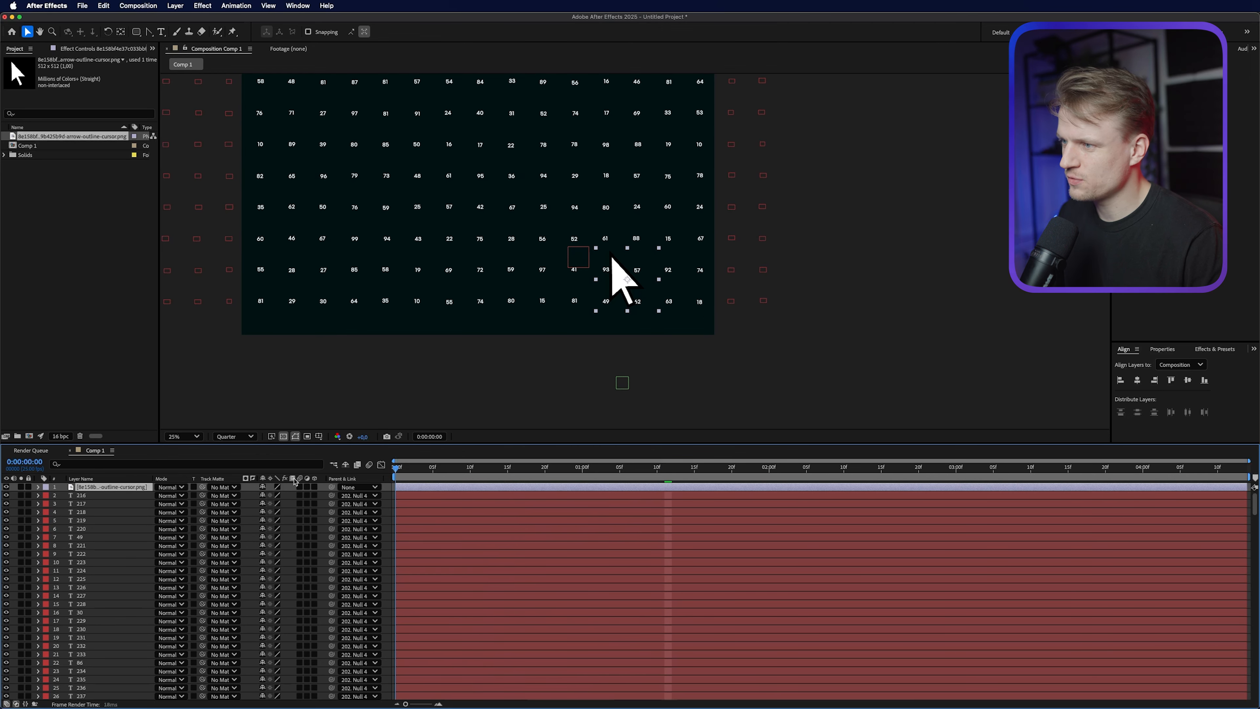
drag(632, 286, 628, 390)
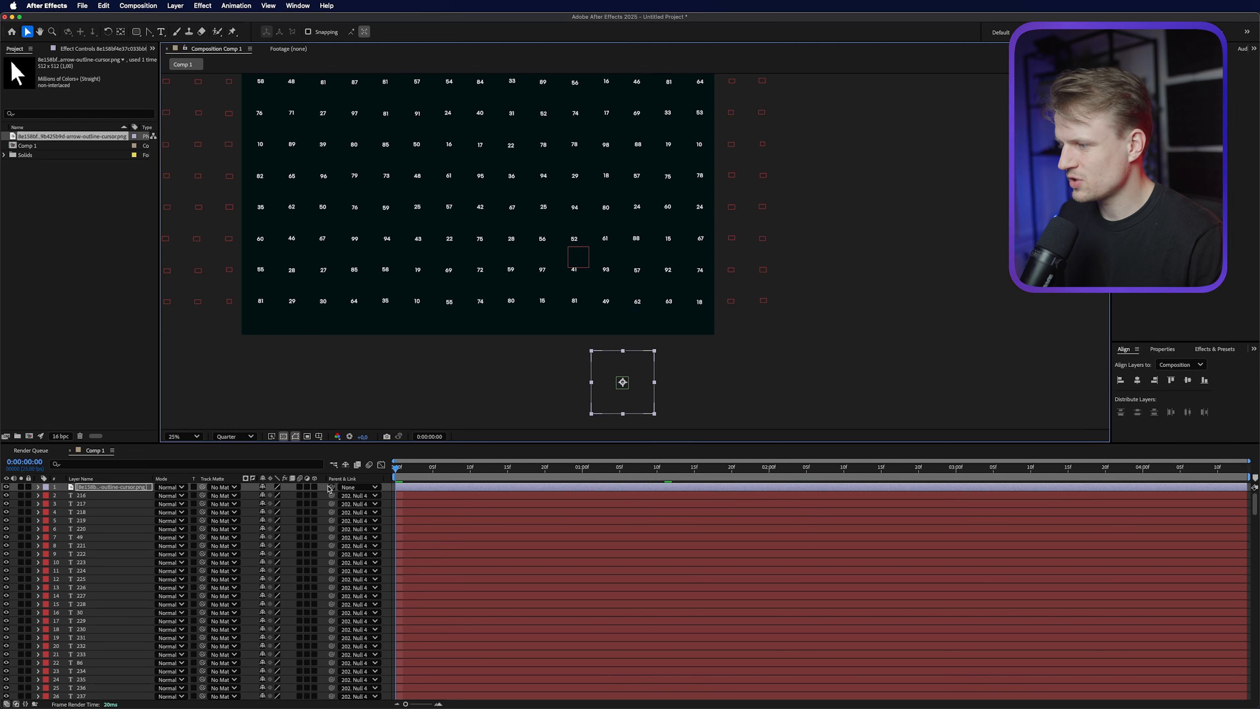
click(350, 487)
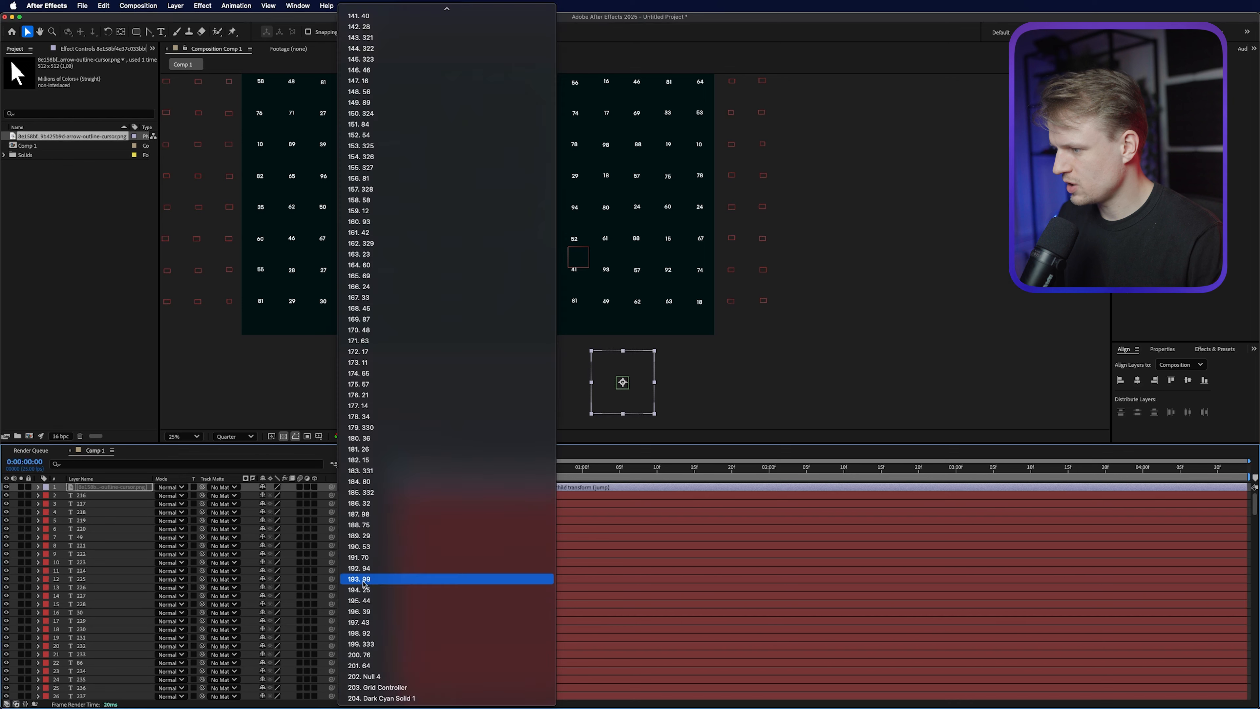
click(377, 689)
- Scale the arrow cursor layer down to 40% and check its size beside the enlarged numbers
drag(441, 471, 629, 480)
key(s)
drag(290, 495, 270, 495)
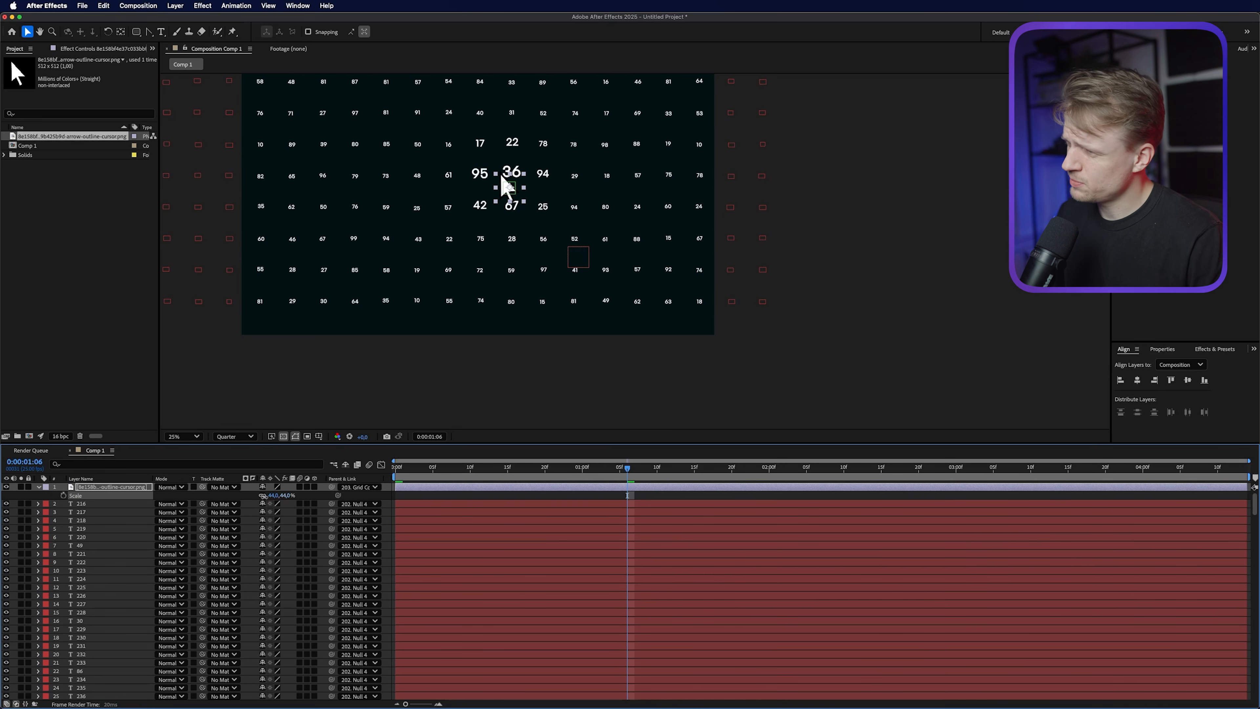
drag(533, 484, 642, 482)
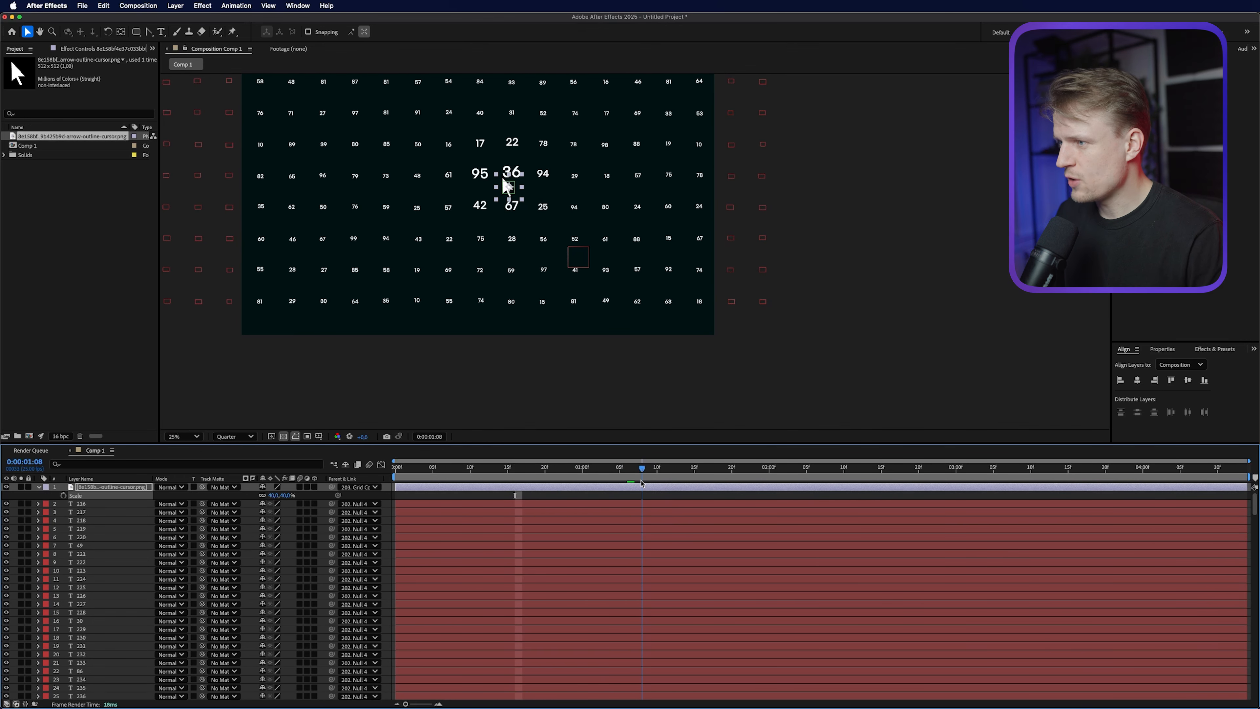
- Keyframe the cursor layer's Position at 0:00:00:23, below the 42 at 0:00:01:10, and between the 22 and 36 at 0:00:01:17
scroll(572, 223, up, 2)
drag(346, 232, 515, 370)
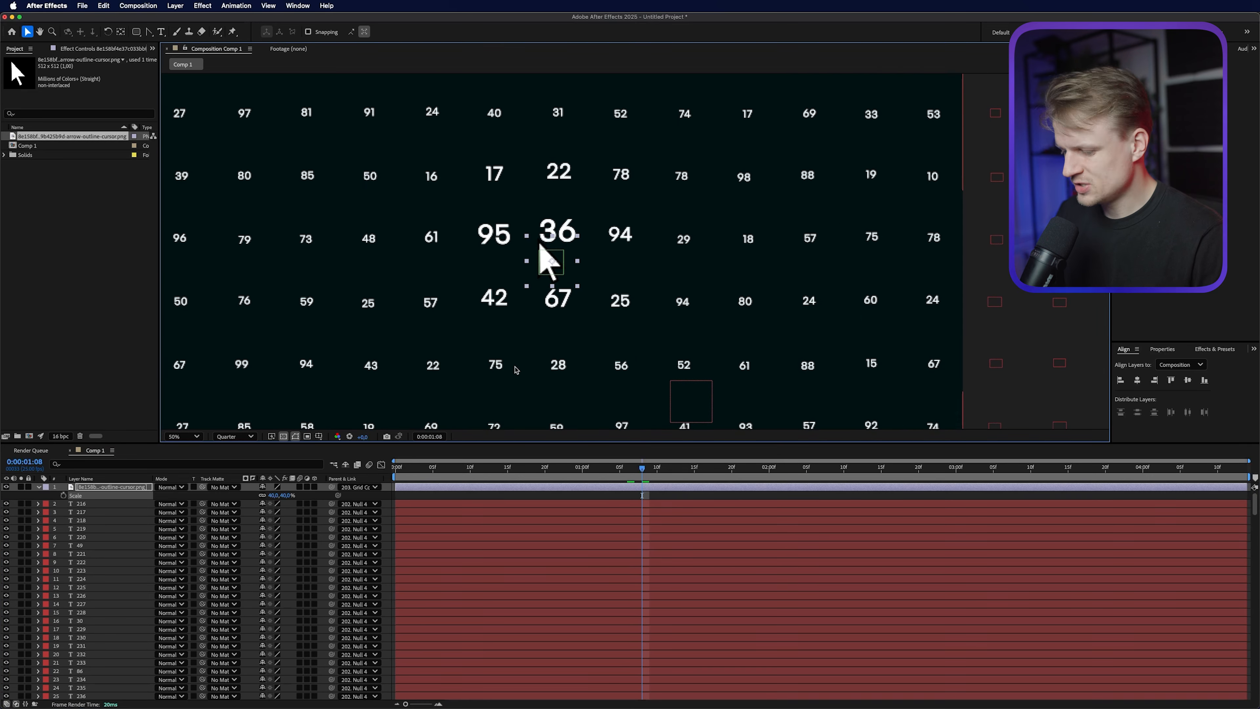
click(64, 496)
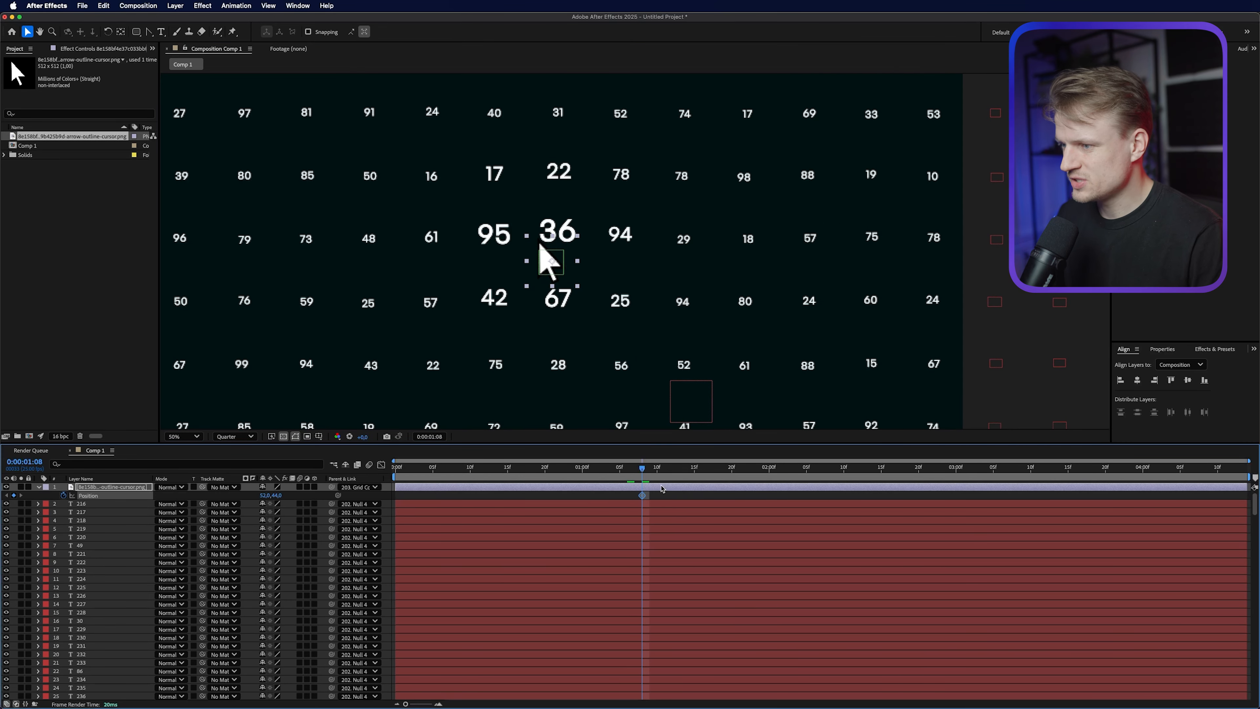
key(shift+Page_Down)
drag(604, 496, 612, 495)
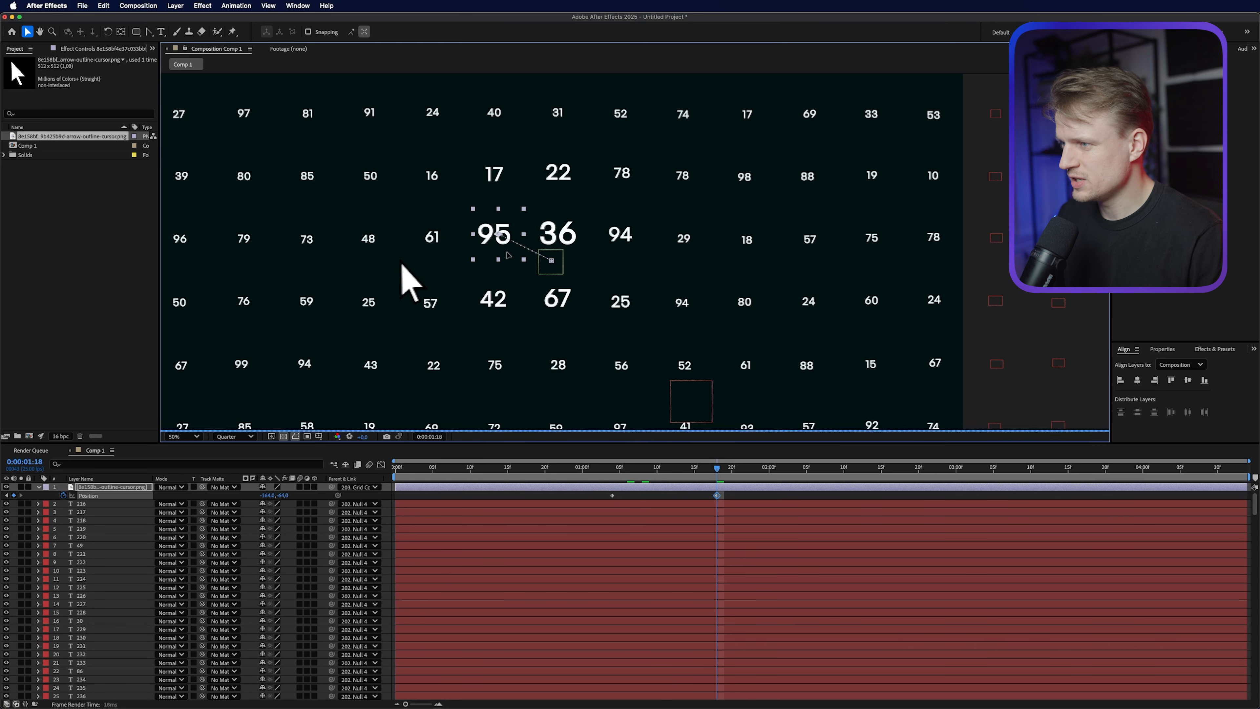
drag(546, 256, 498, 335)
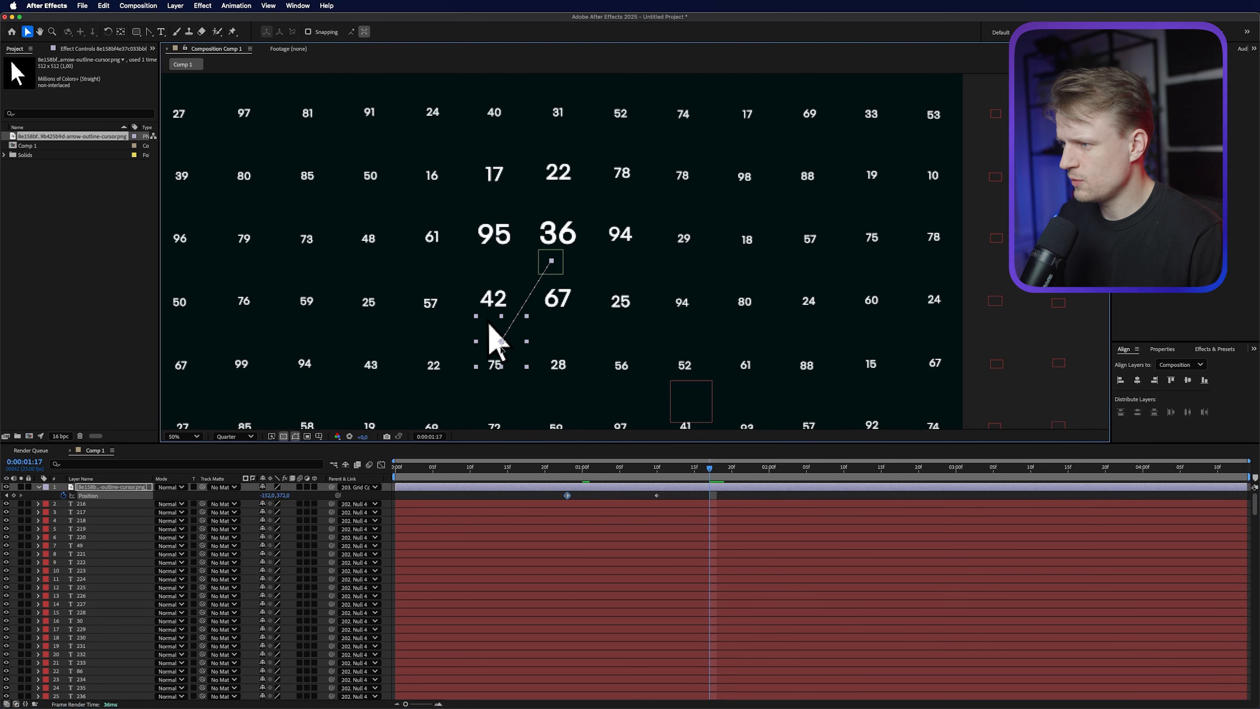
drag(500, 348, 579, 218)
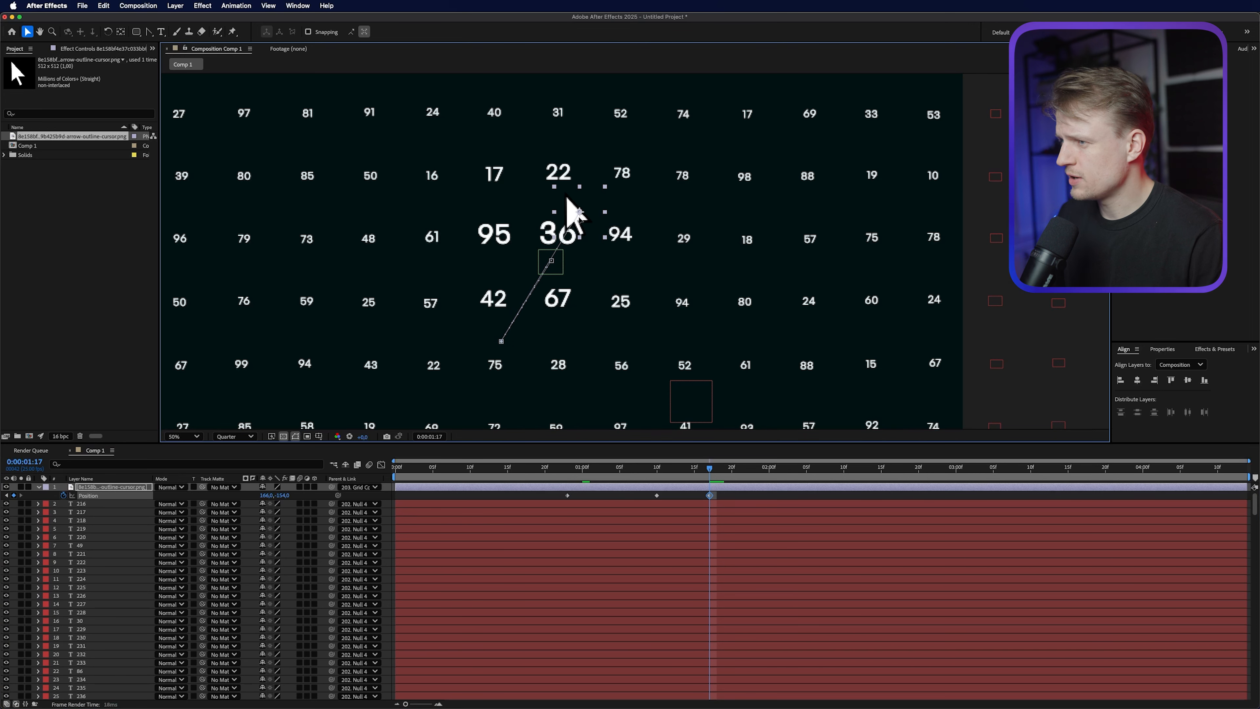
- Bend the cursor's straight motion path into a smooth loop around the 95 and 42 with the Convert Vertex tool
click(149, 32)
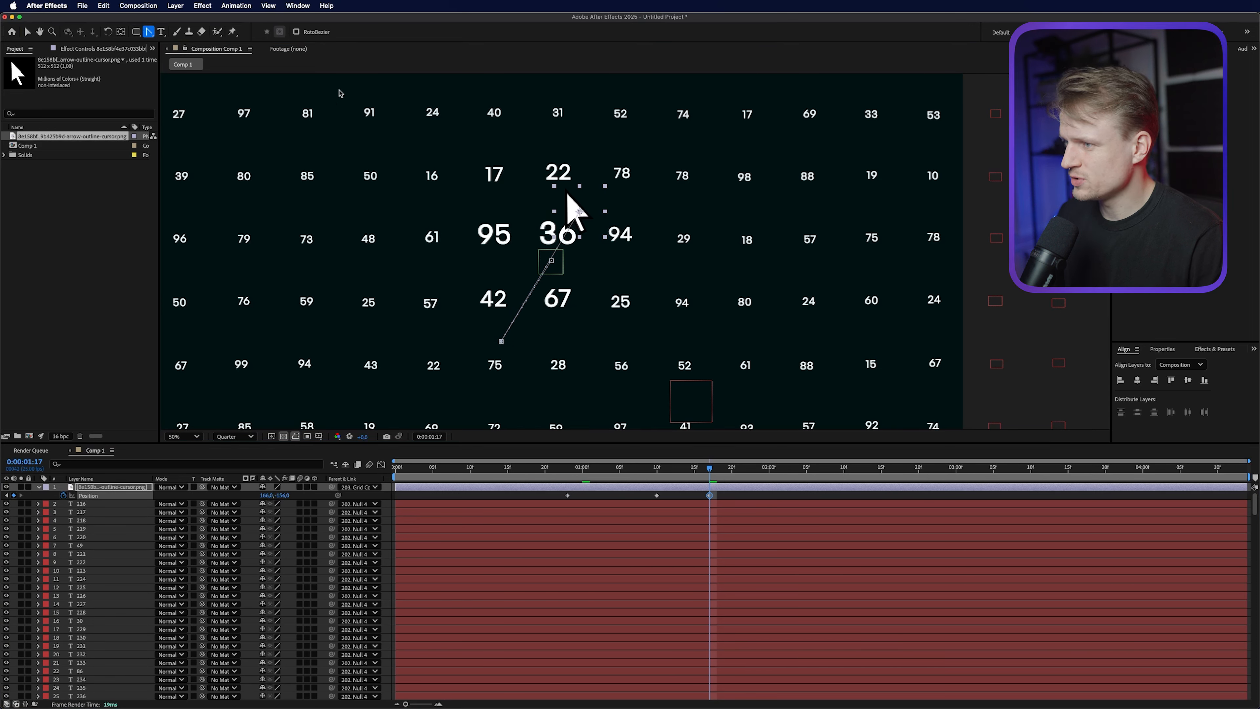
drag(578, 212, 416, 198)
drag(551, 260, 541, 380)
mouse_move(501, 342)
mouse_down()
mouse_move(473, 322)
mouse_move(484, 328)
mouse_up()
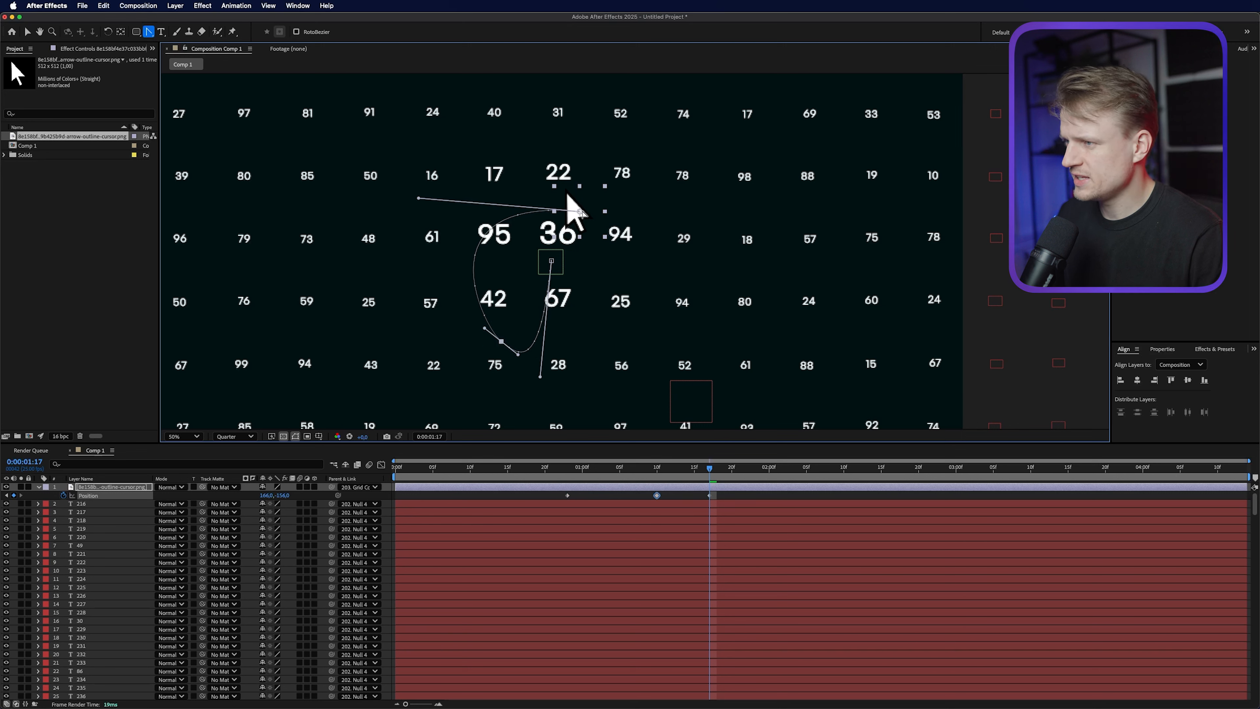
click(581, 213)
key(super+z)
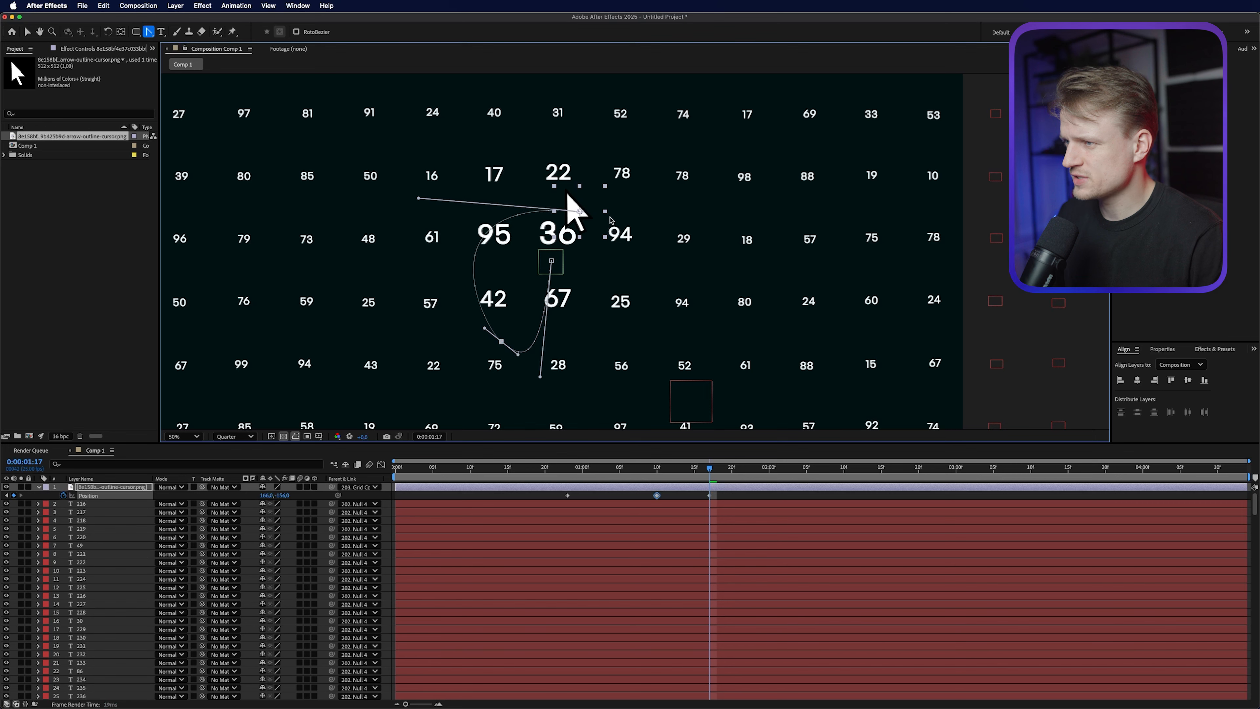
- Select the gathering number layers' end Position keyframes at 0:00:02:12
scroll(736, 510, down, 10)
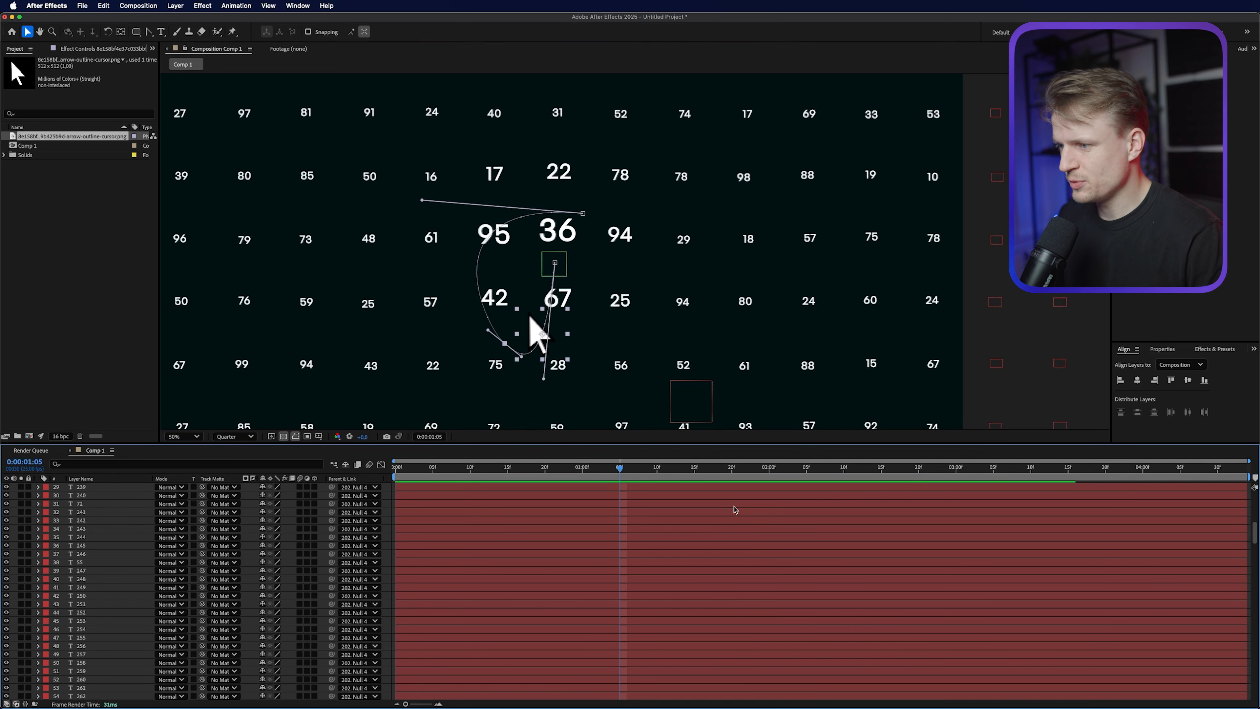
scroll(735, 509, down, 15)
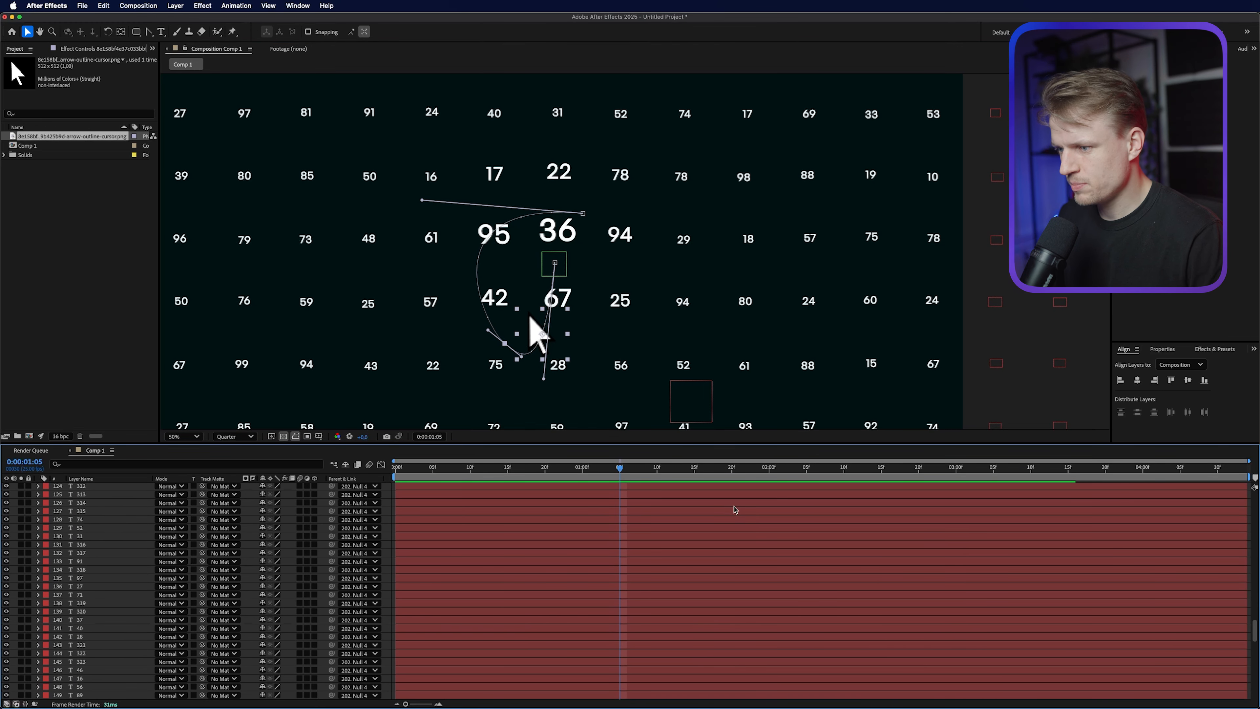
scroll(736, 510, up, 5)
click(739, 545)
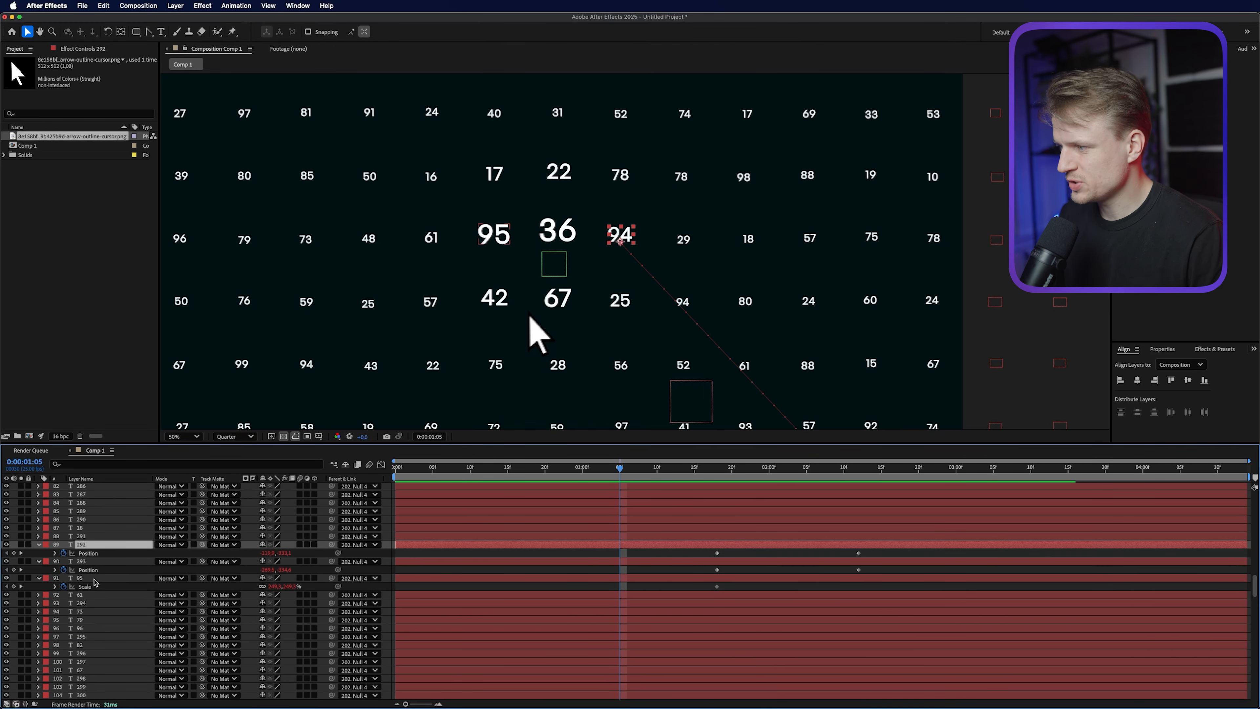
drag(878, 489, 804, 687)
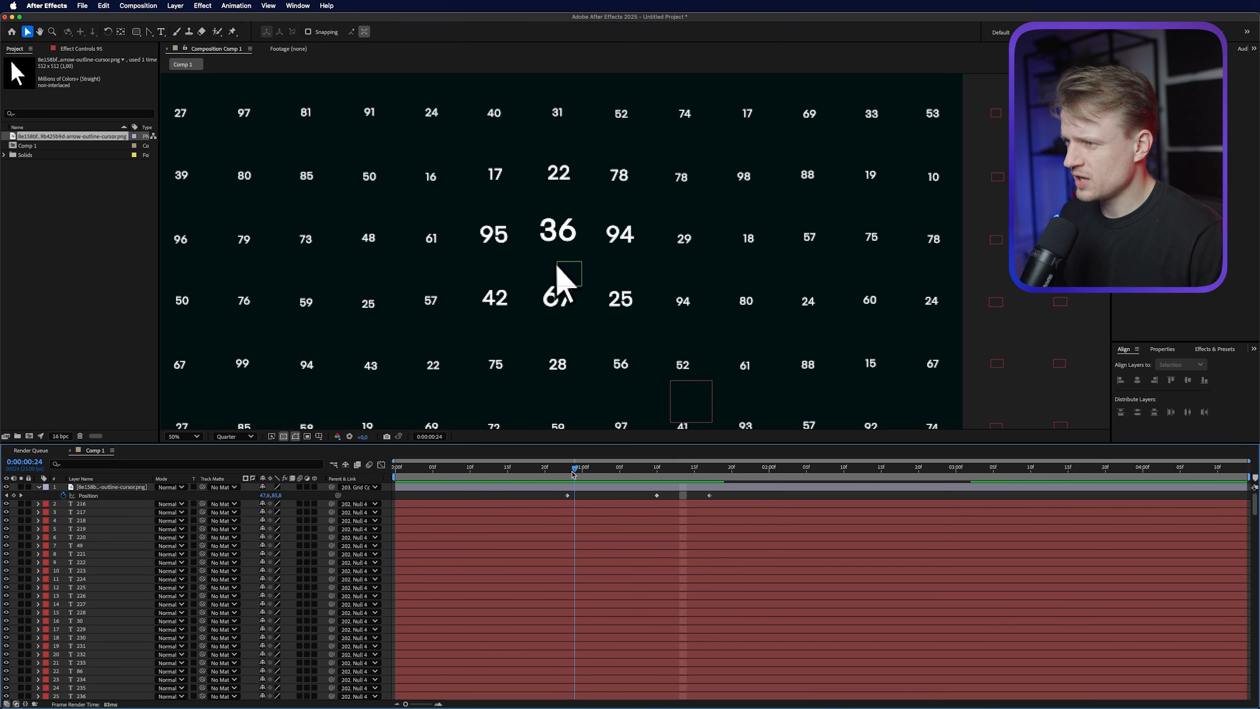
- Return to 0:00:00:23 and copy all of the cursor layer's Position keyframes
drag(577, 471, 704, 471)
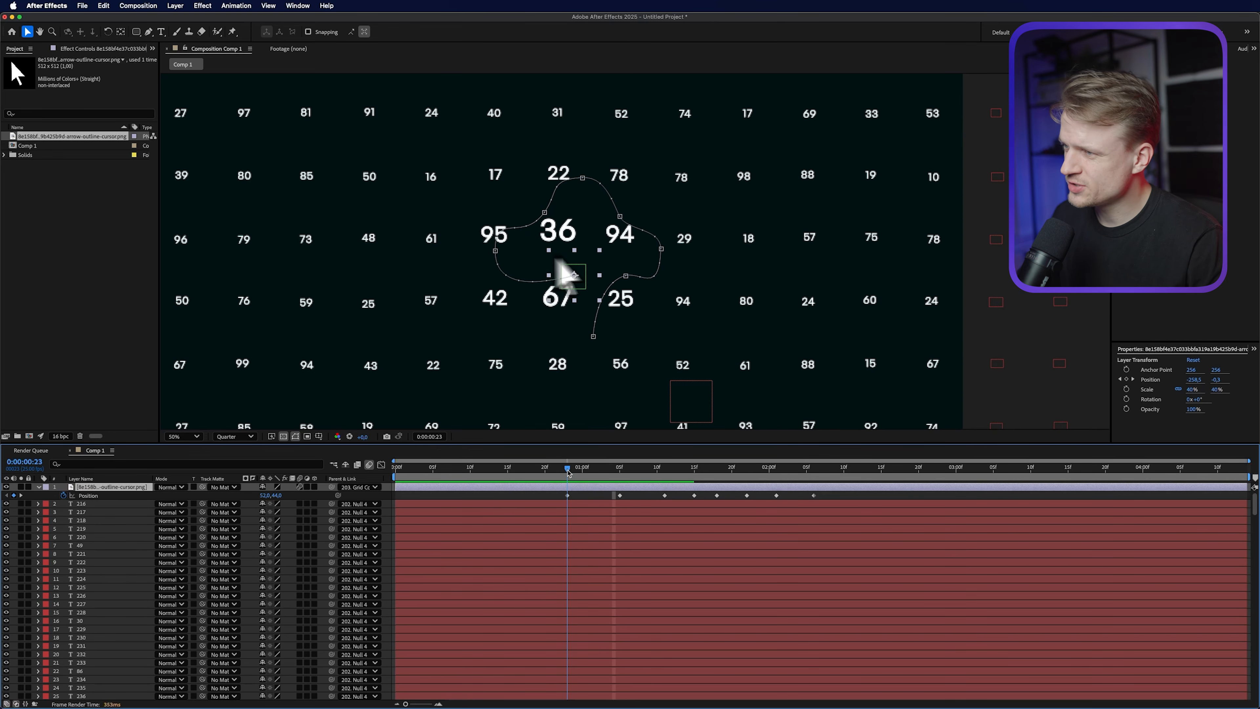
mouse_move(576, 471)
mouse_down()
mouse_move(822, 486)
mouse_move(567, 476)
mouse_up()
click(90, 495)
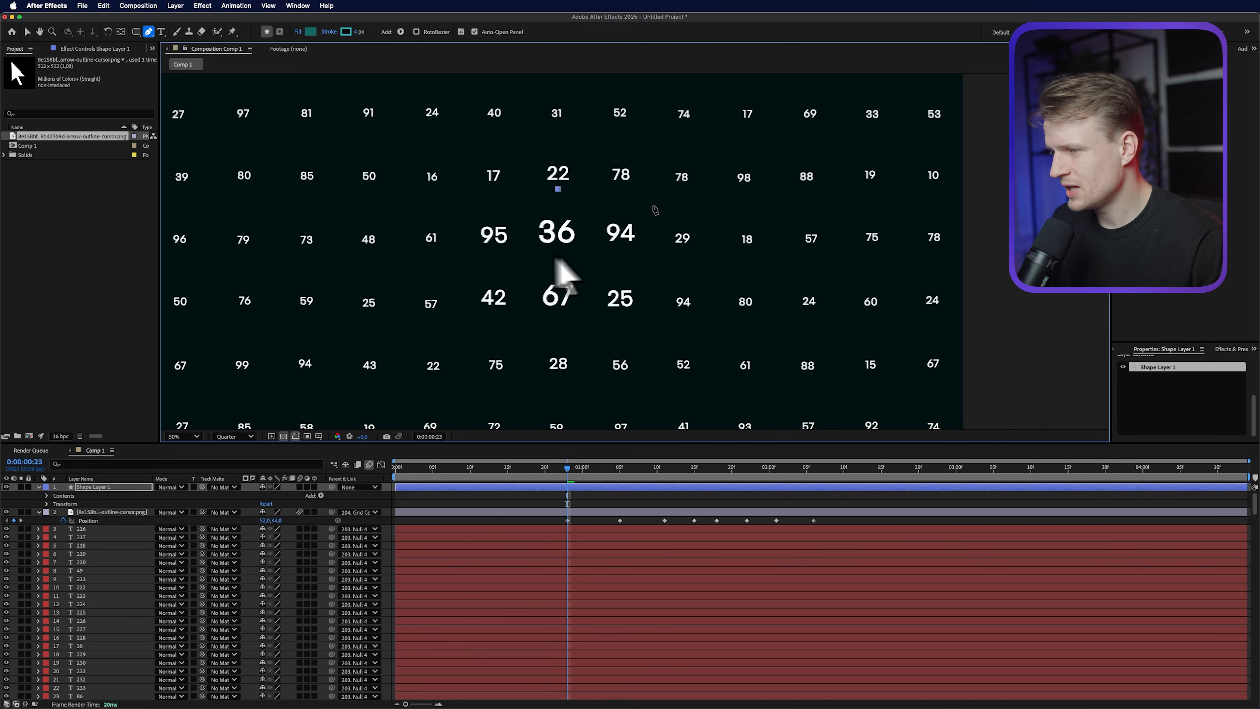
- Draw a curved freeform shape around the 36 with the Pen tool on a new shape layer
drag(668, 223, 652, 280)
drag(503, 313, 433, 261)
drag(487, 194, 583, 157)
- Replace the new shape's Path with the copied cursor motion path and return to the Selection tool
click(47, 496)
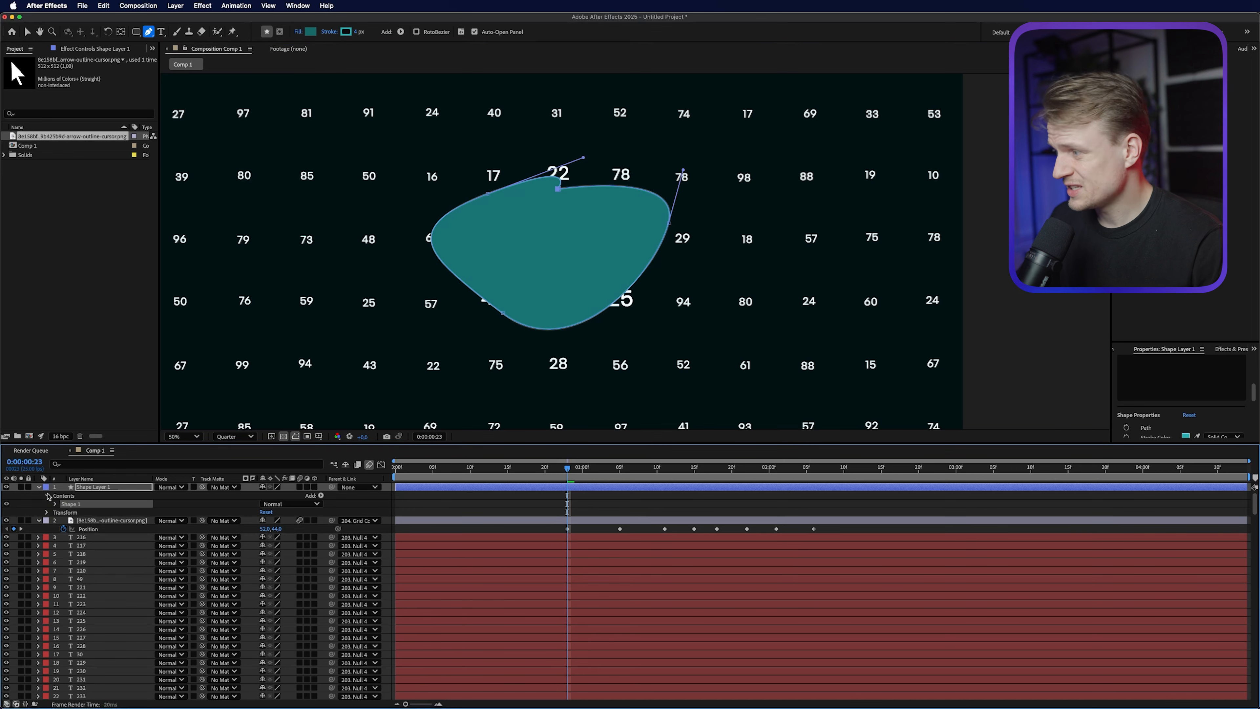
click(56, 504)
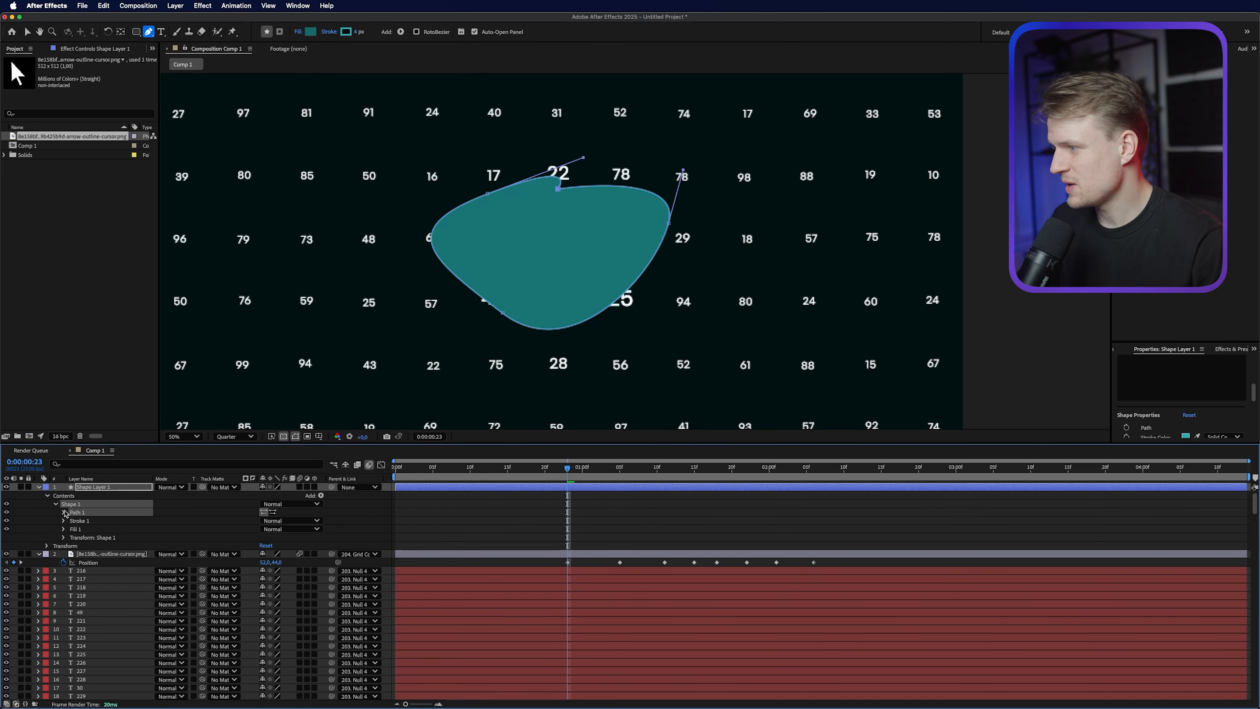
click(63, 512)
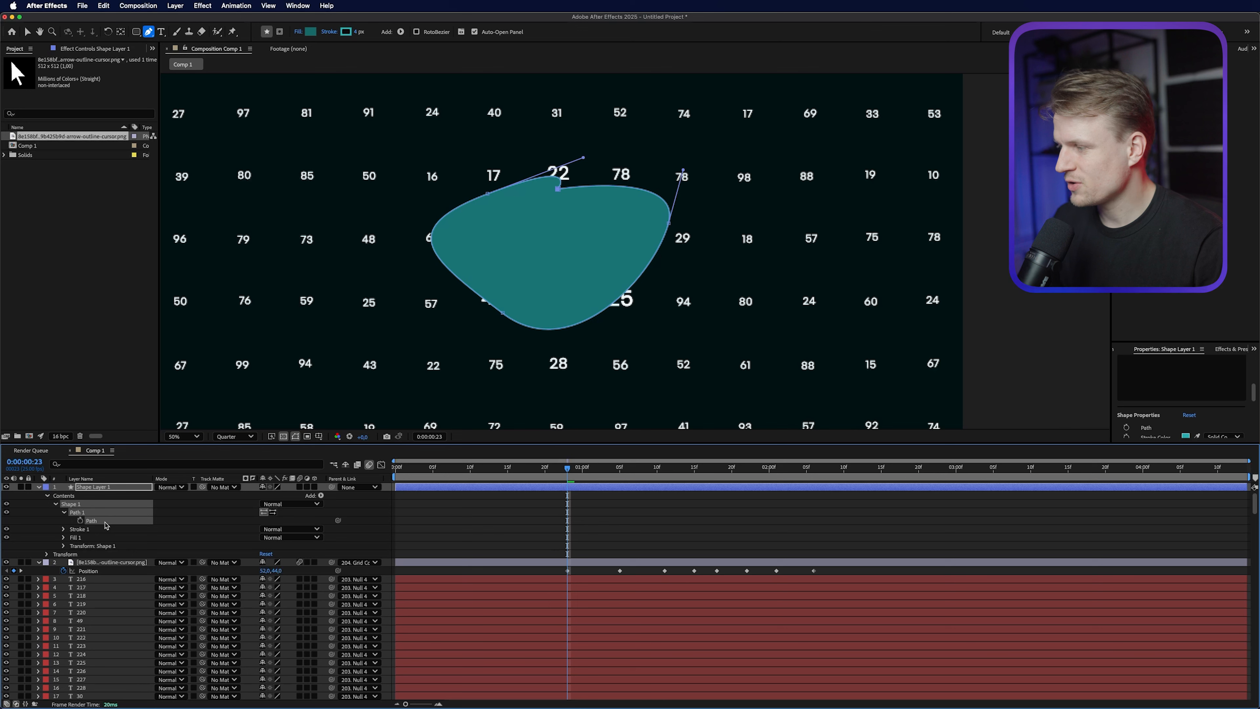
key(cmd+v)
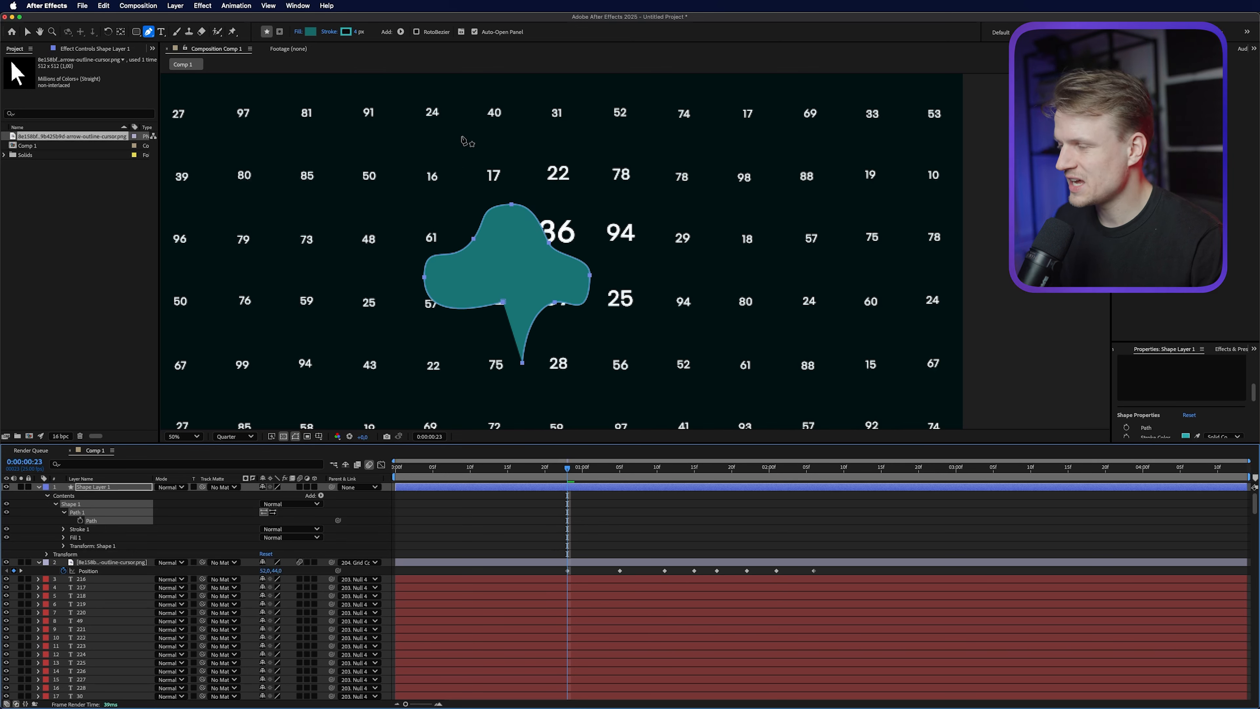
click(27, 32)
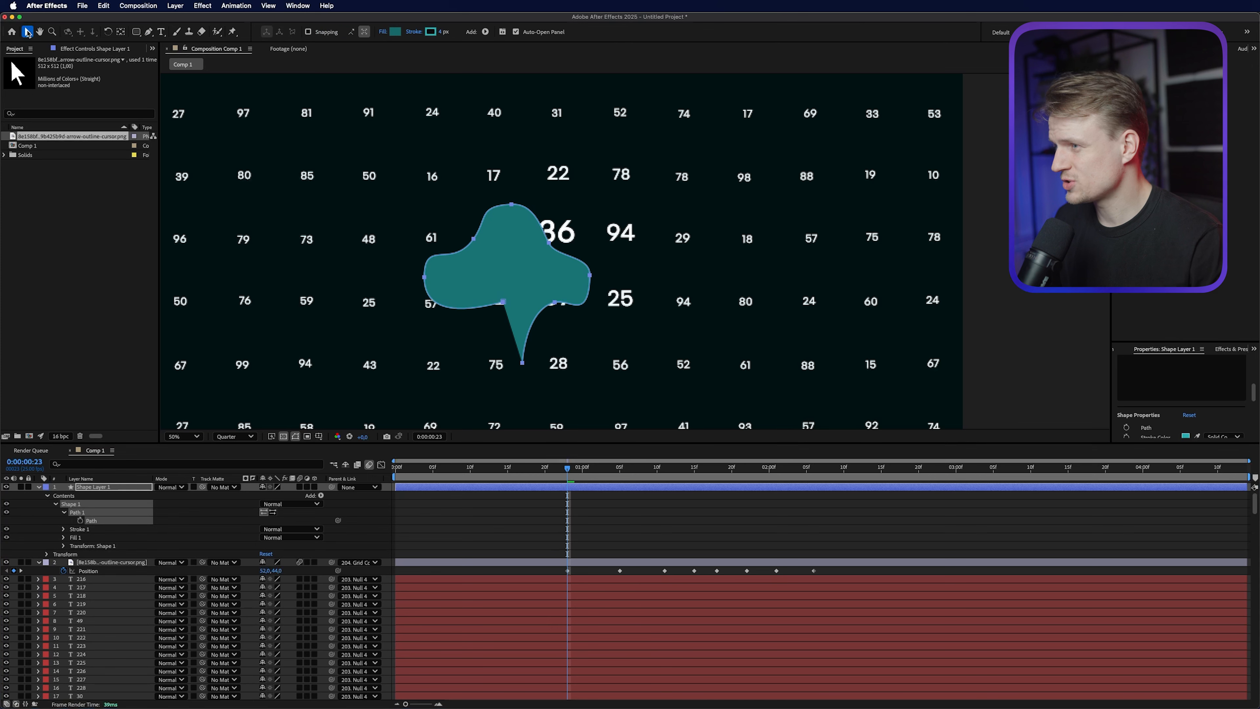
- Reselect the teal shape's path and nudge its lowest vertex slightly up and to the right
click(694, 516)
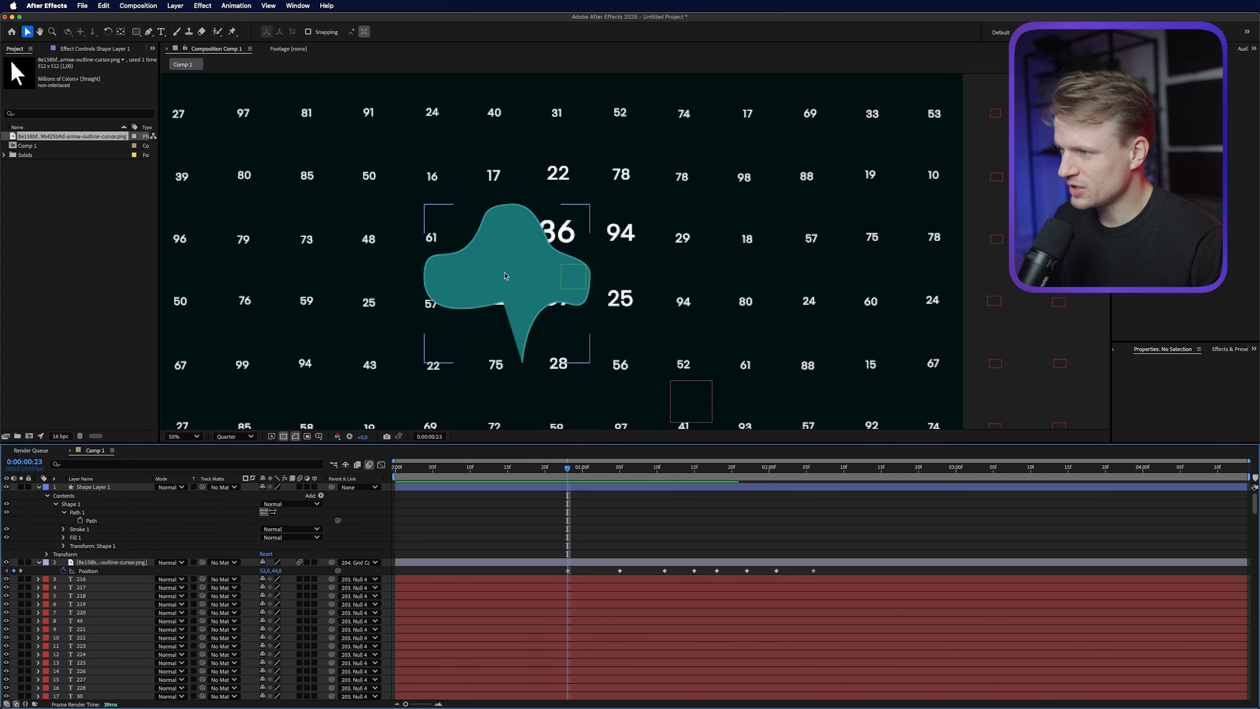
click(150, 32)
click(523, 363)
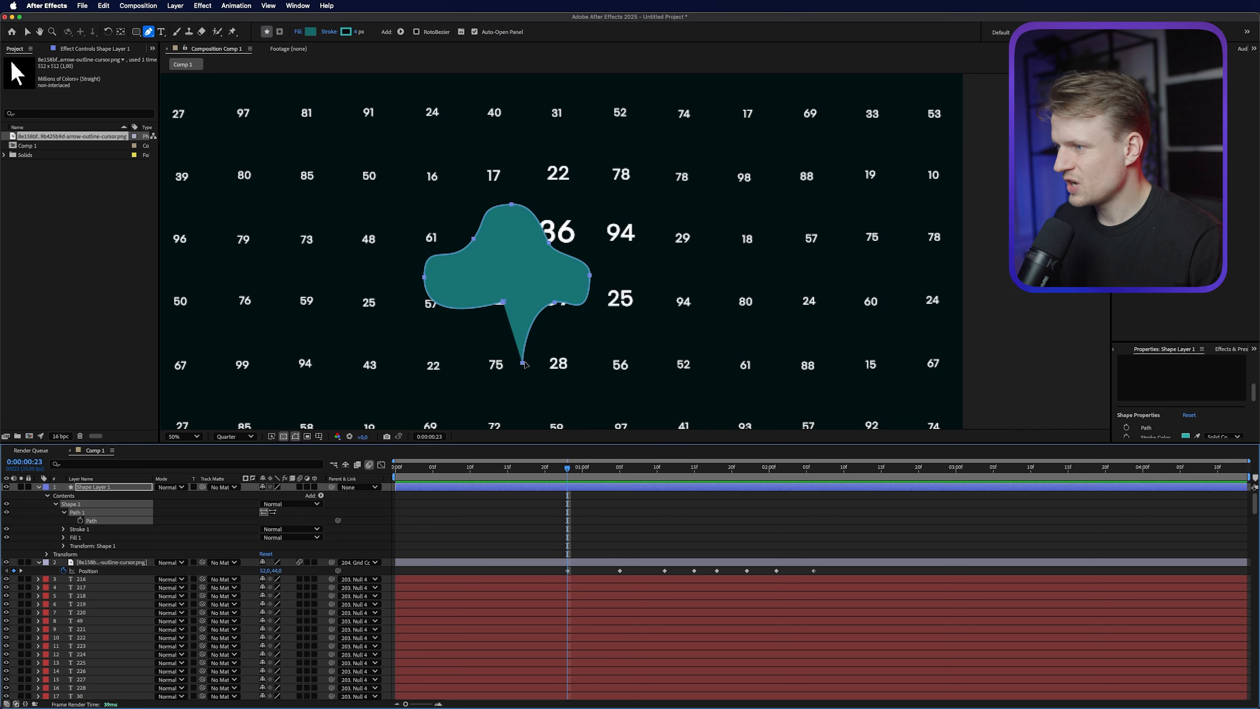
key(v)
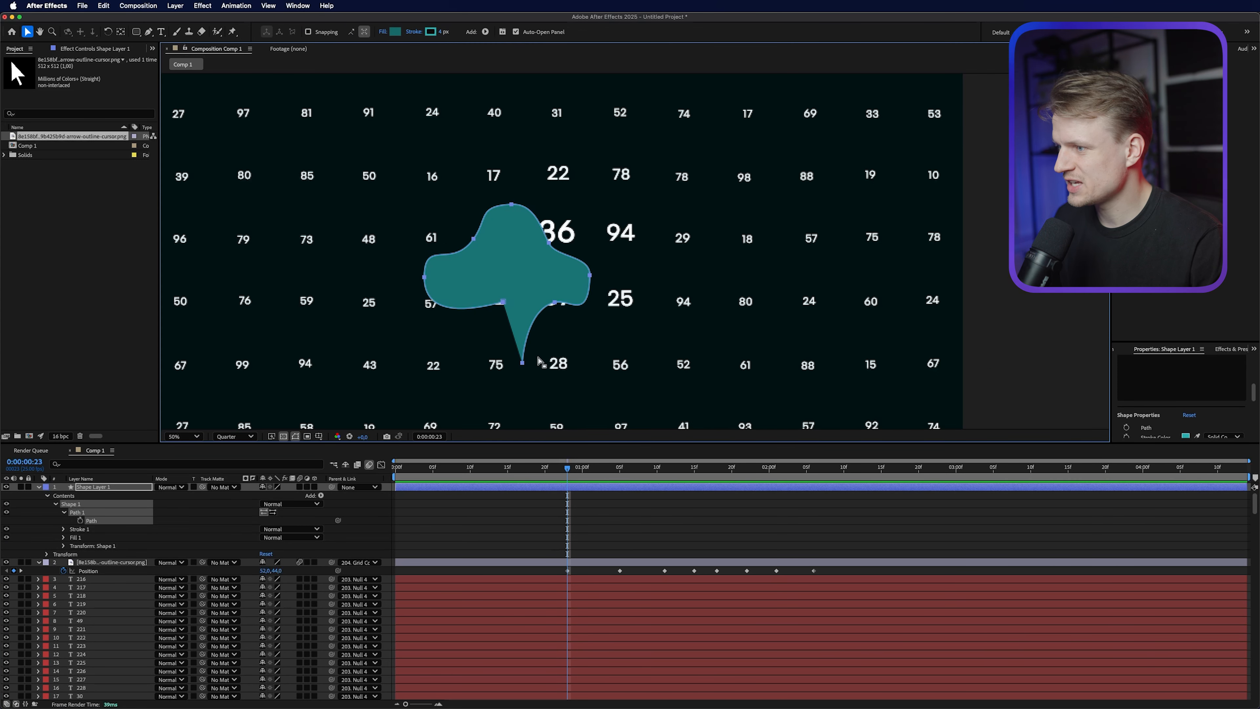
click(527, 364)
drag(523, 363, 527, 360)
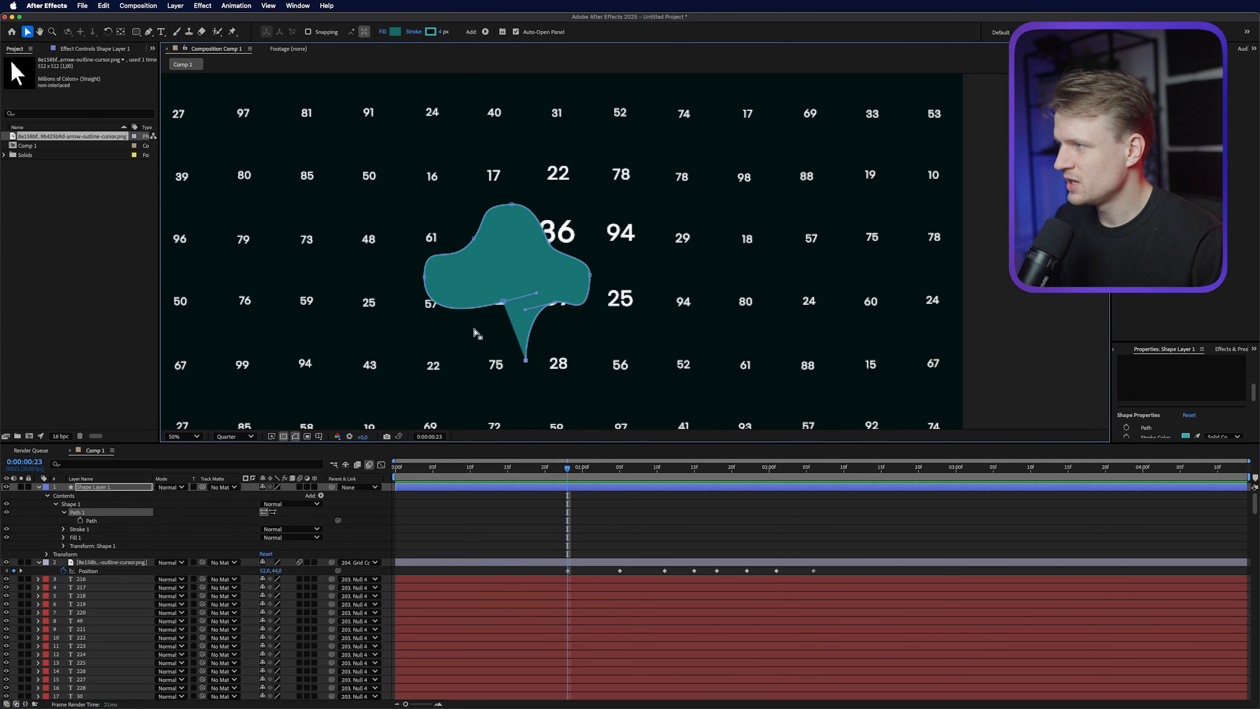
- Pull the vertex and handle on the shape's lower-left edge downward to widen the bottom lobe
click(148, 31)
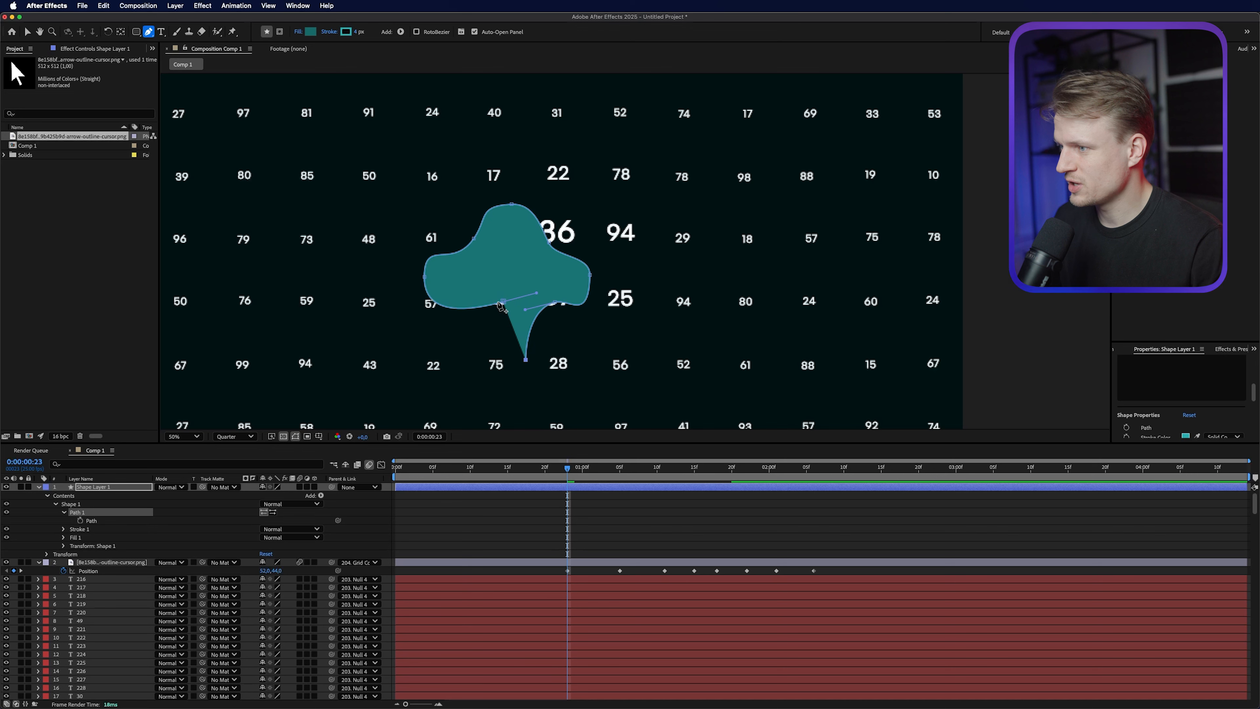
click(503, 301)
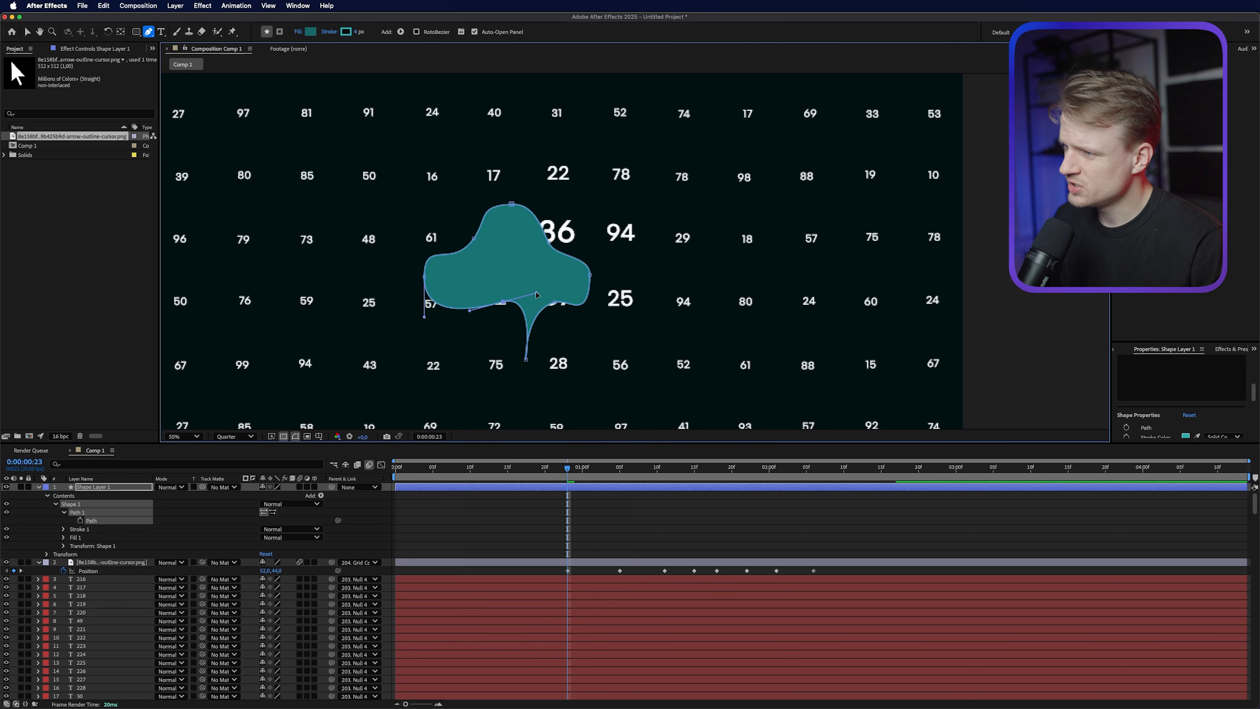
drag(527, 302, 505, 315)
- Convert the pointed bottom vertex to a smooth curve with the Convert Vertex tool and return to the Selection tool
click(149, 31)
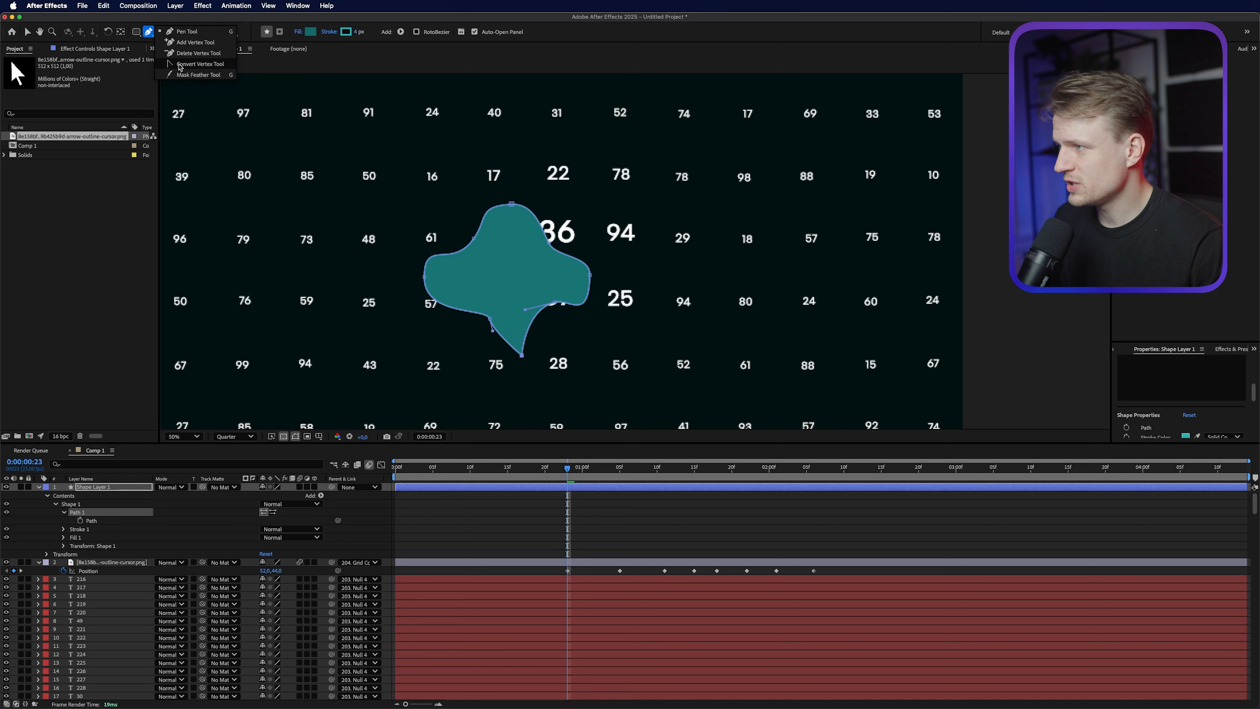
click(225, 65)
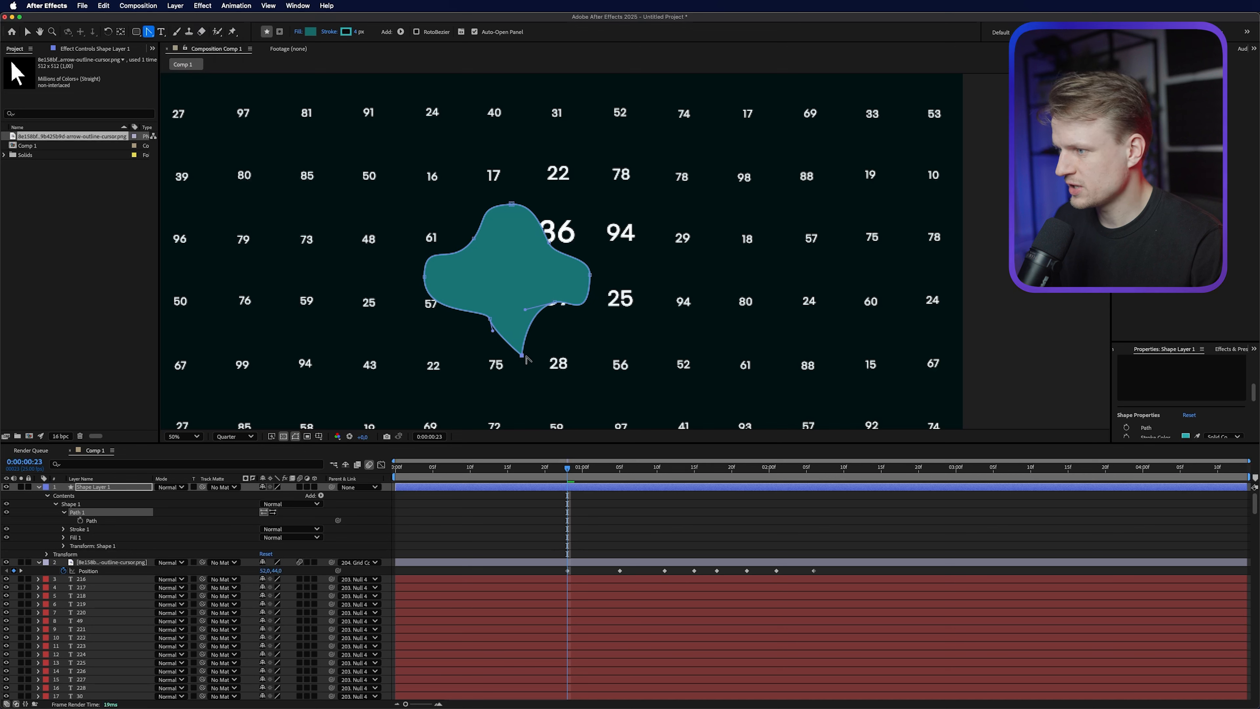
drag(521, 356, 553, 349)
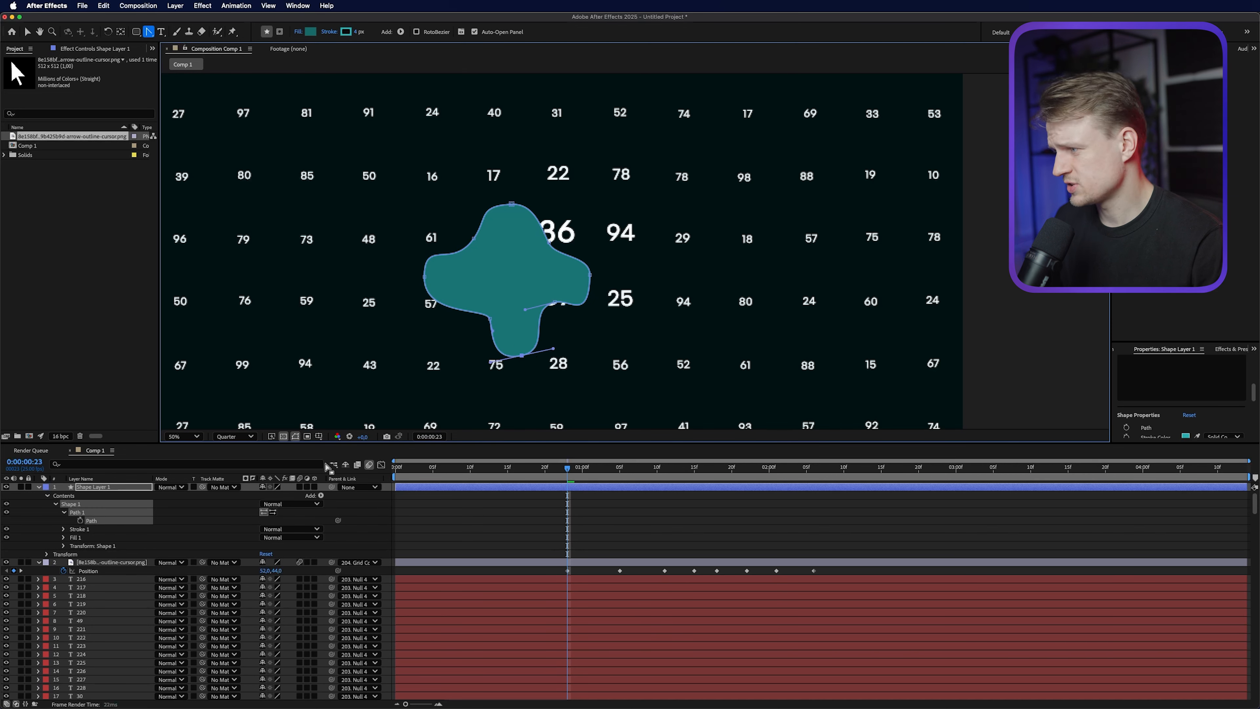
key(v)
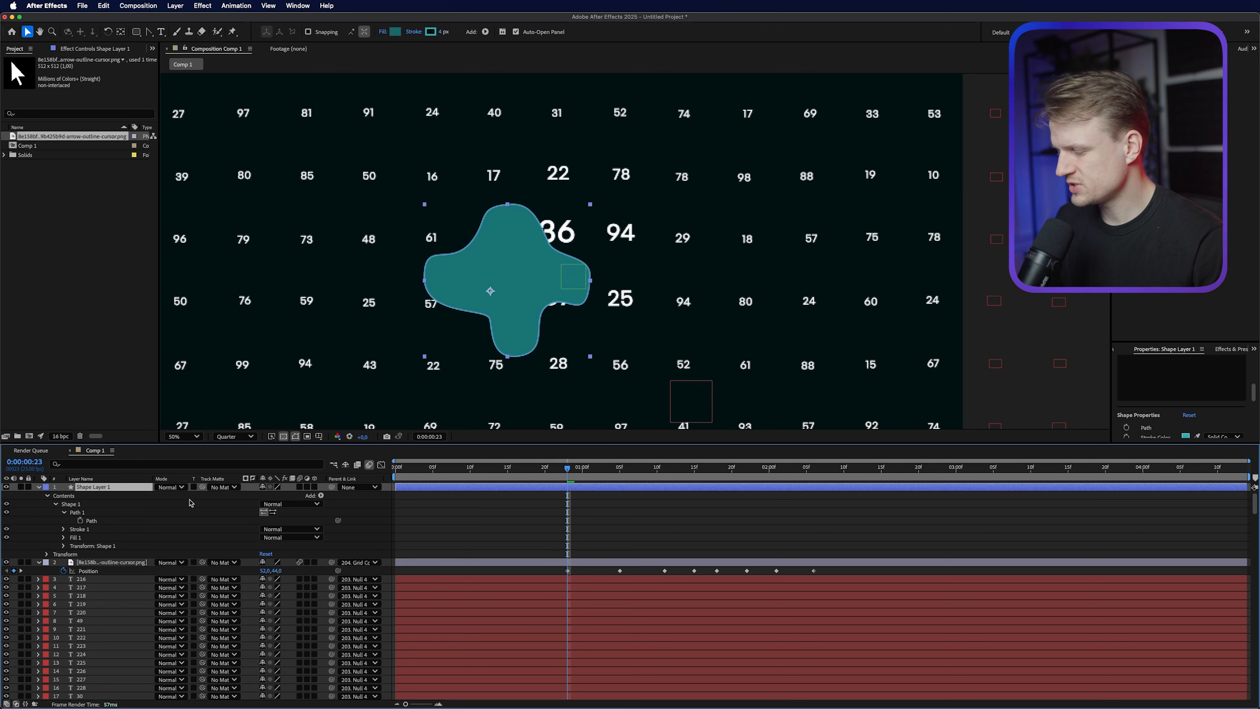
- Set Shape Layer 1's opacity to 50%
key(t)
click(268, 495)
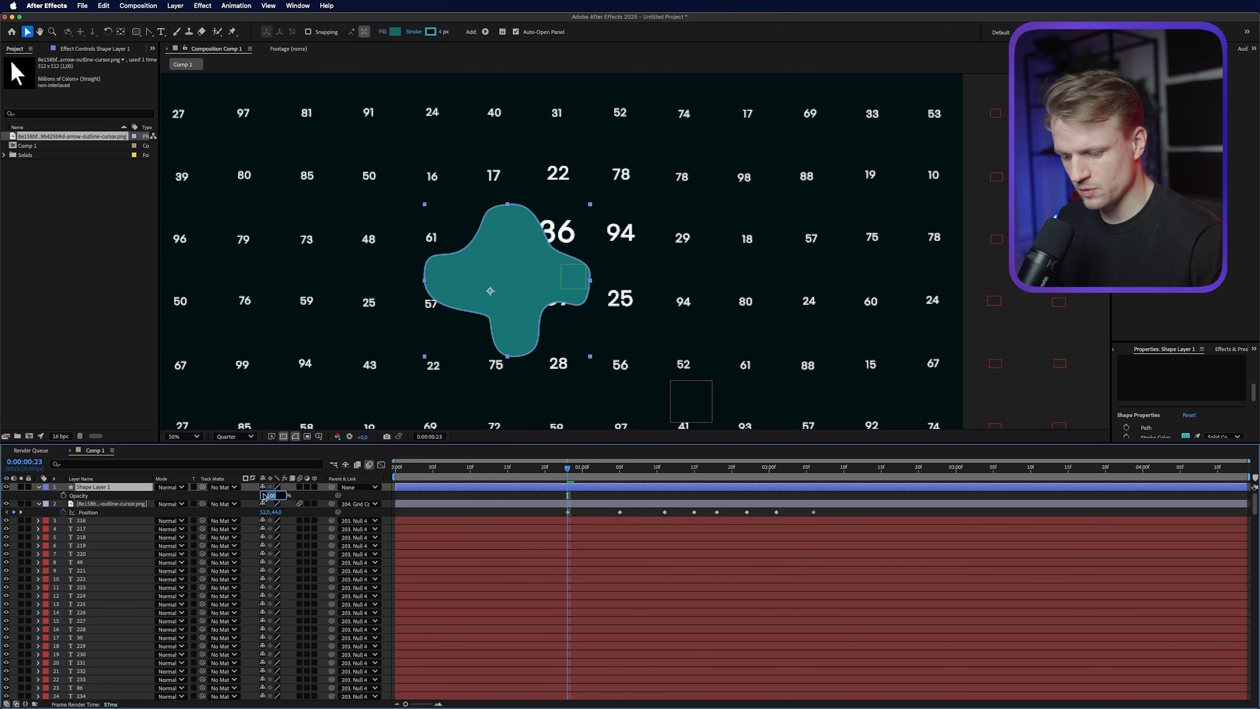
text(50)
key(Return)
- Move the shape over the number cluster around the 36 and scale it to 109%
drag(509, 301, 557, 256)
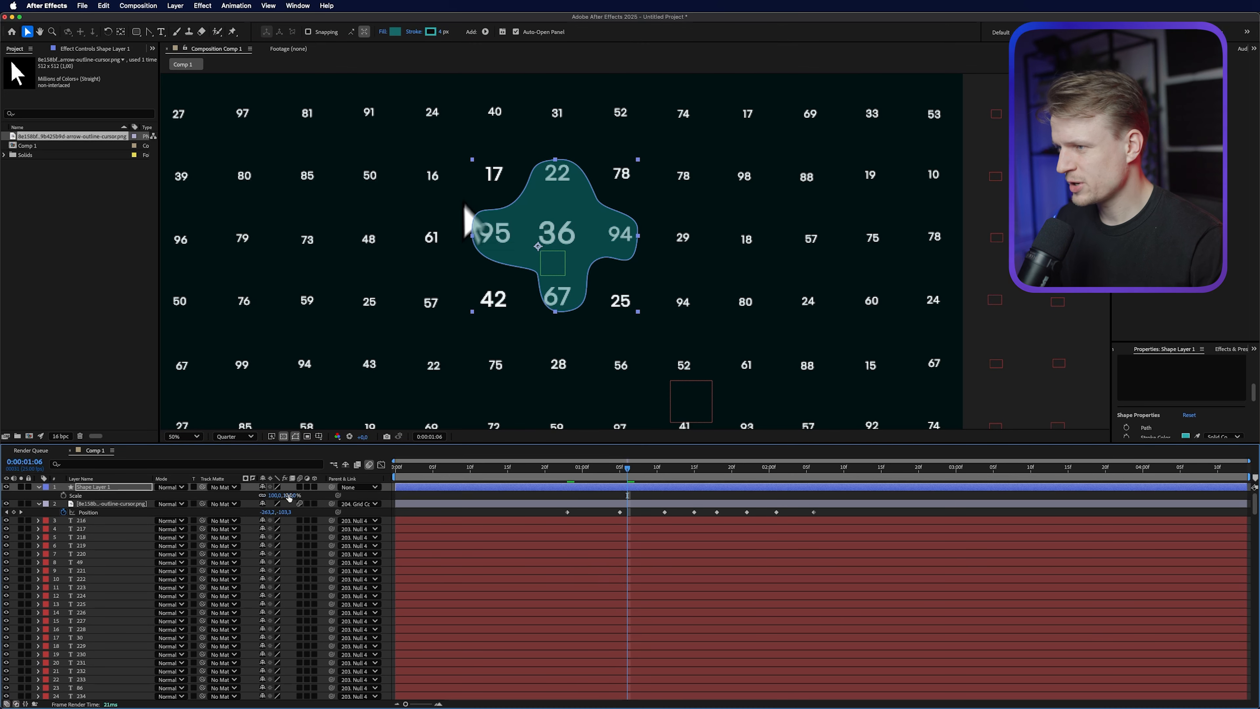
drag(291, 496, 296, 495)
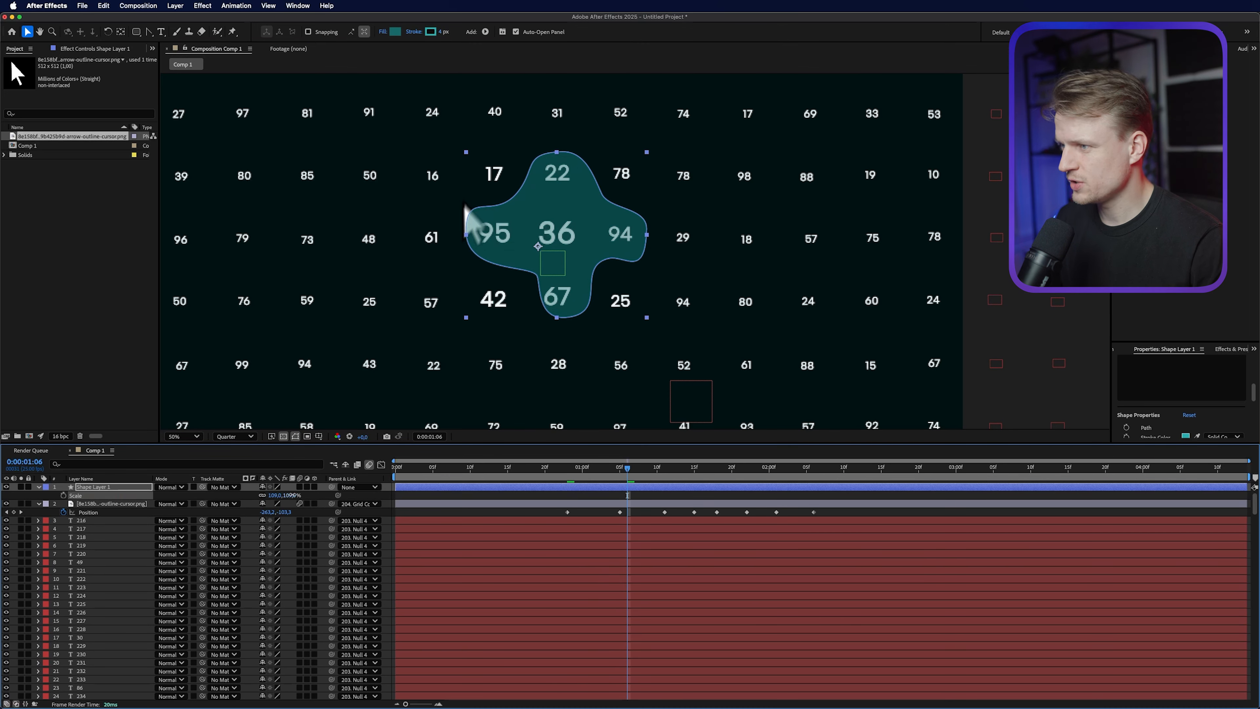
- Reorder Shape Layer 1 beneath all the number layers, directly above Null 4
click(98, 489)
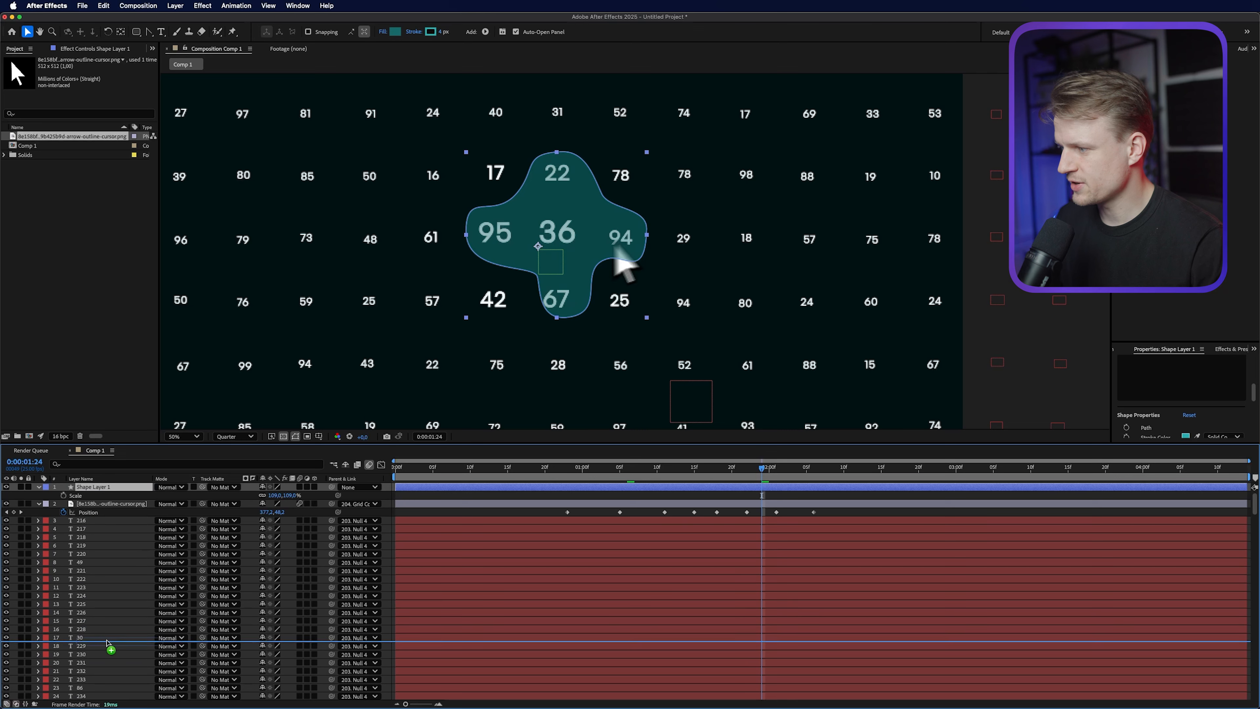
scroll(107, 695, down, 20)
scroll(109, 702, down, 20)
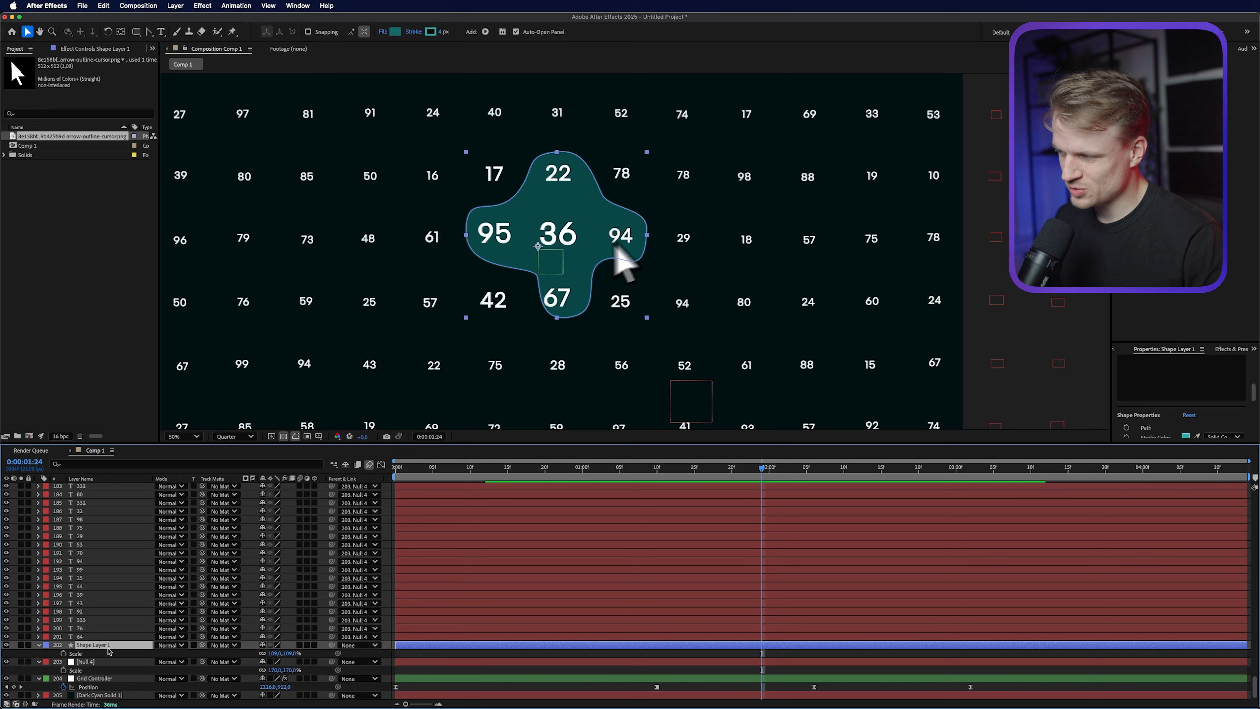
- Duplicate Shape Layer 1 and set the duplicate's fill to None
key(super+d)
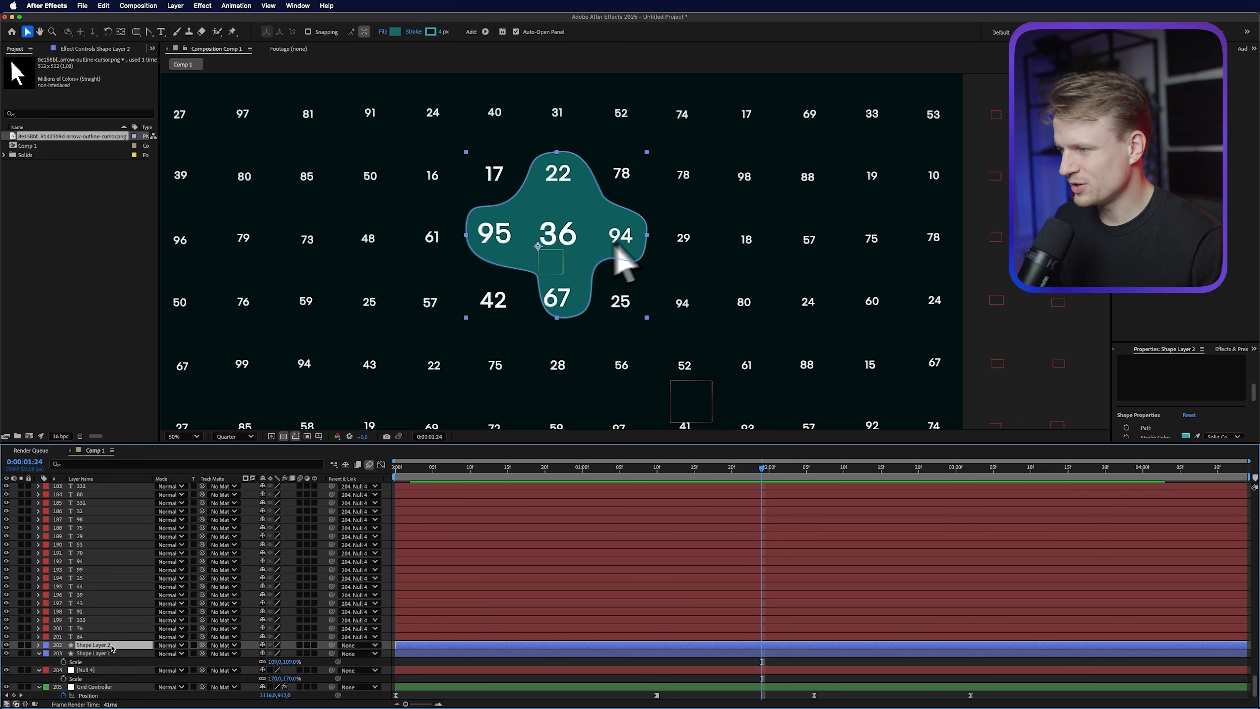
click(382, 32)
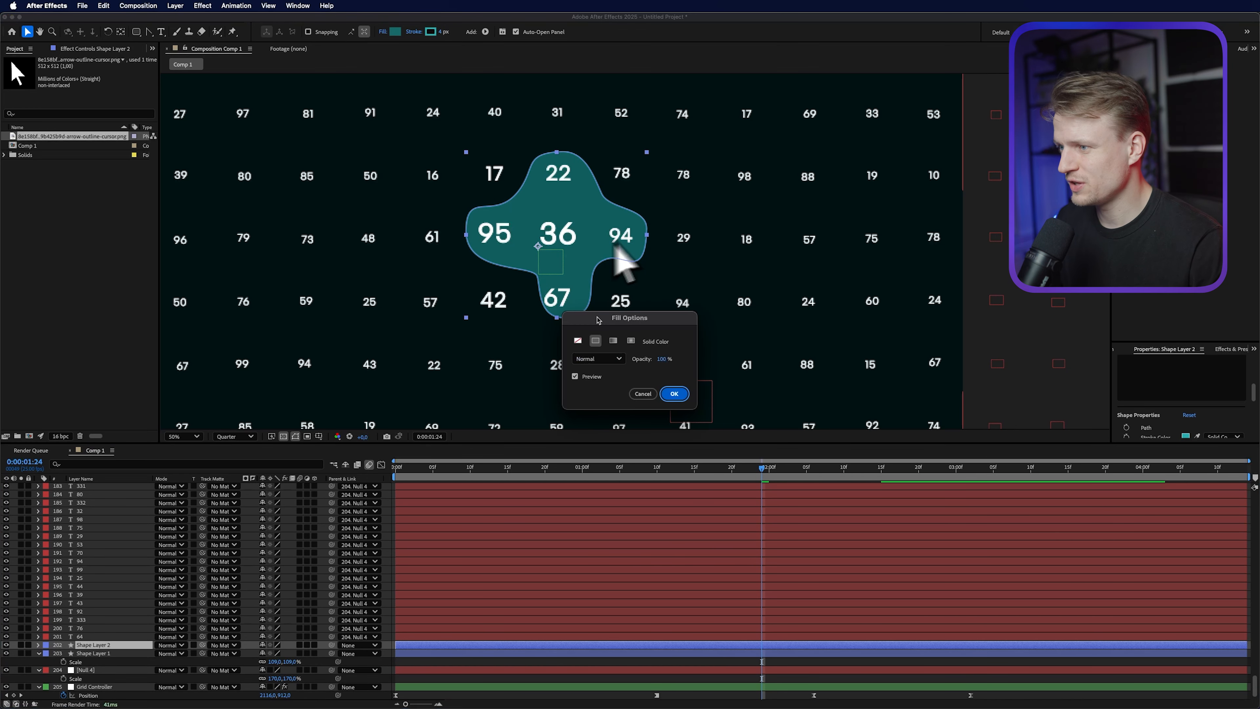
click(674, 393)
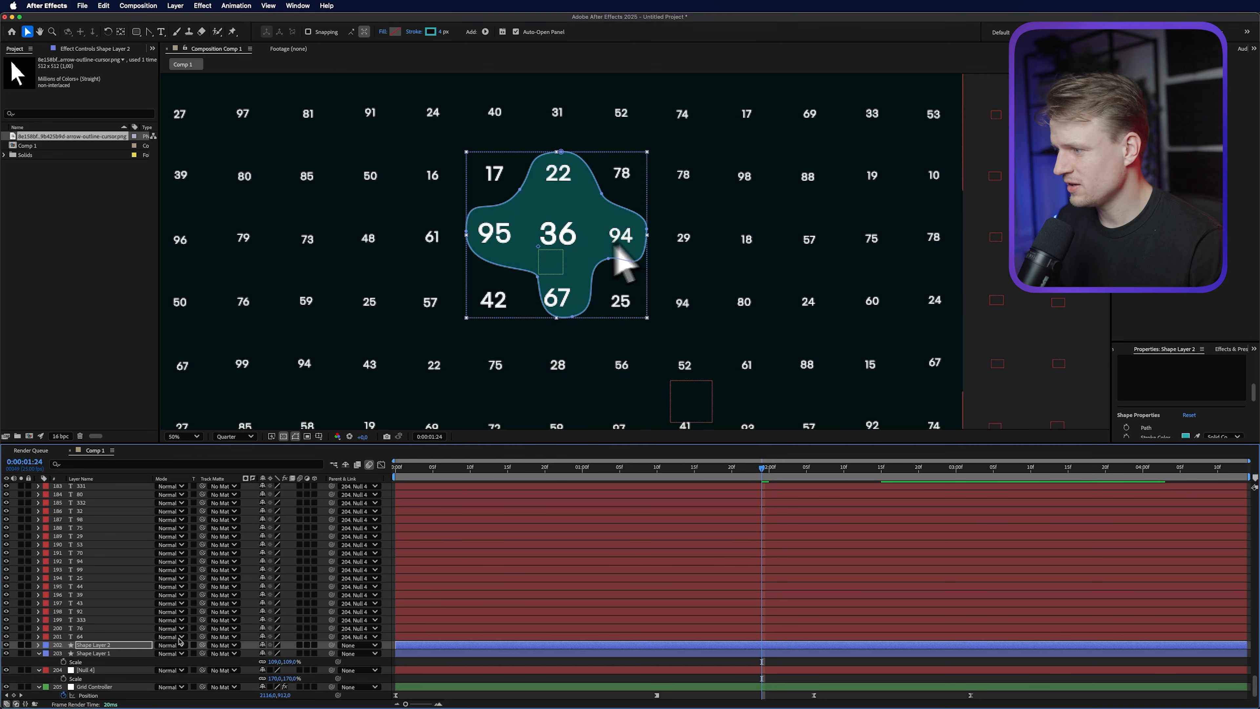
- Keyframe Shape Layer 1's opacity at 50% at 0:00:01:24 and at 0% at 0:00:00:24 and 0:00:02:09
click(122, 655)
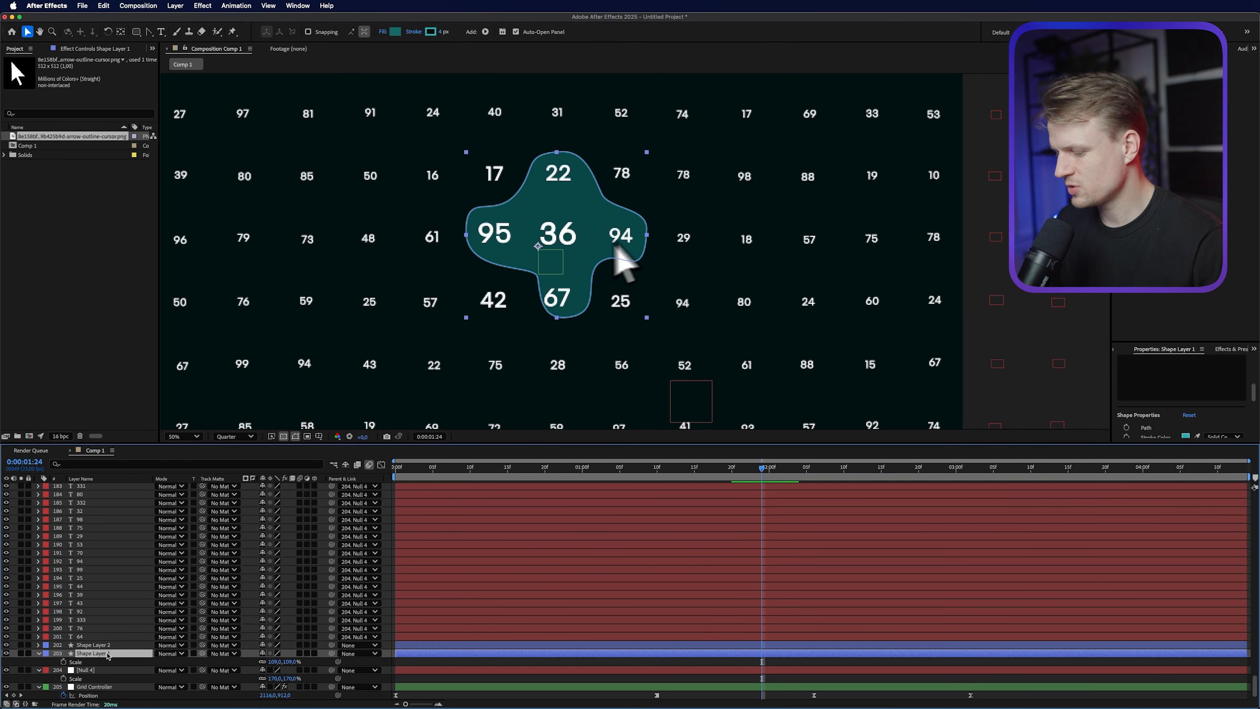
key(t)
click(63, 662)
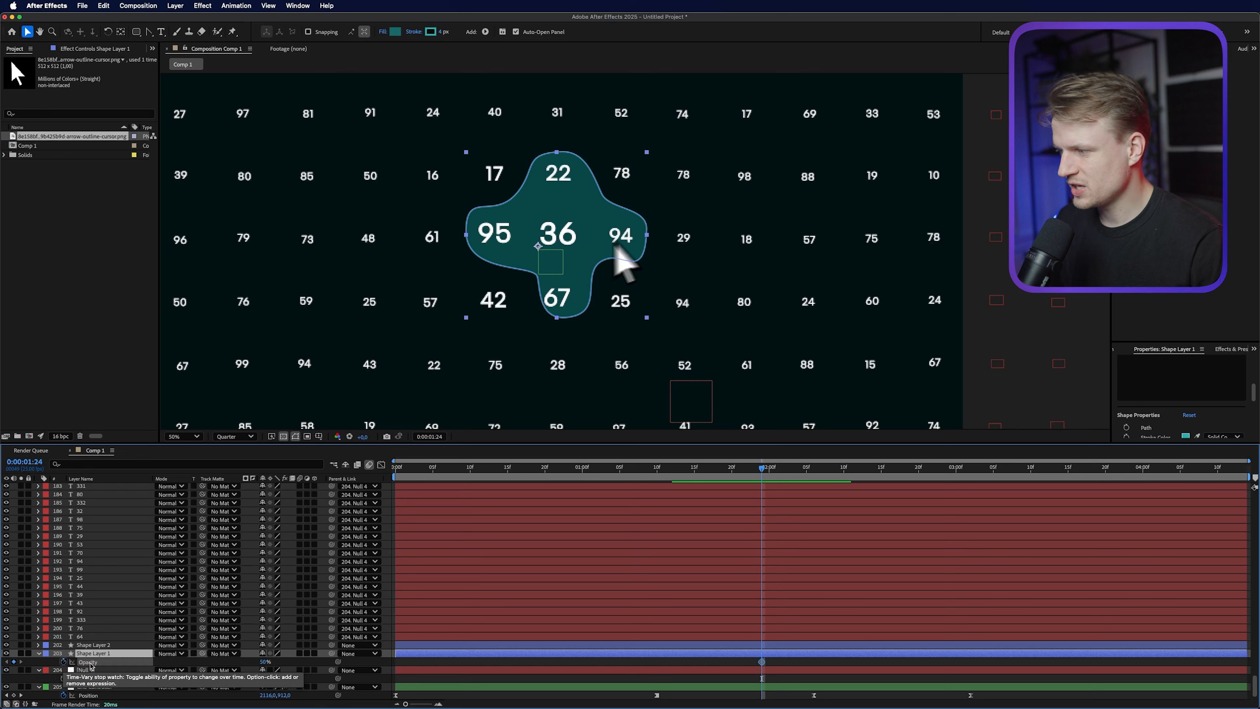
drag(694, 471, 578, 479)
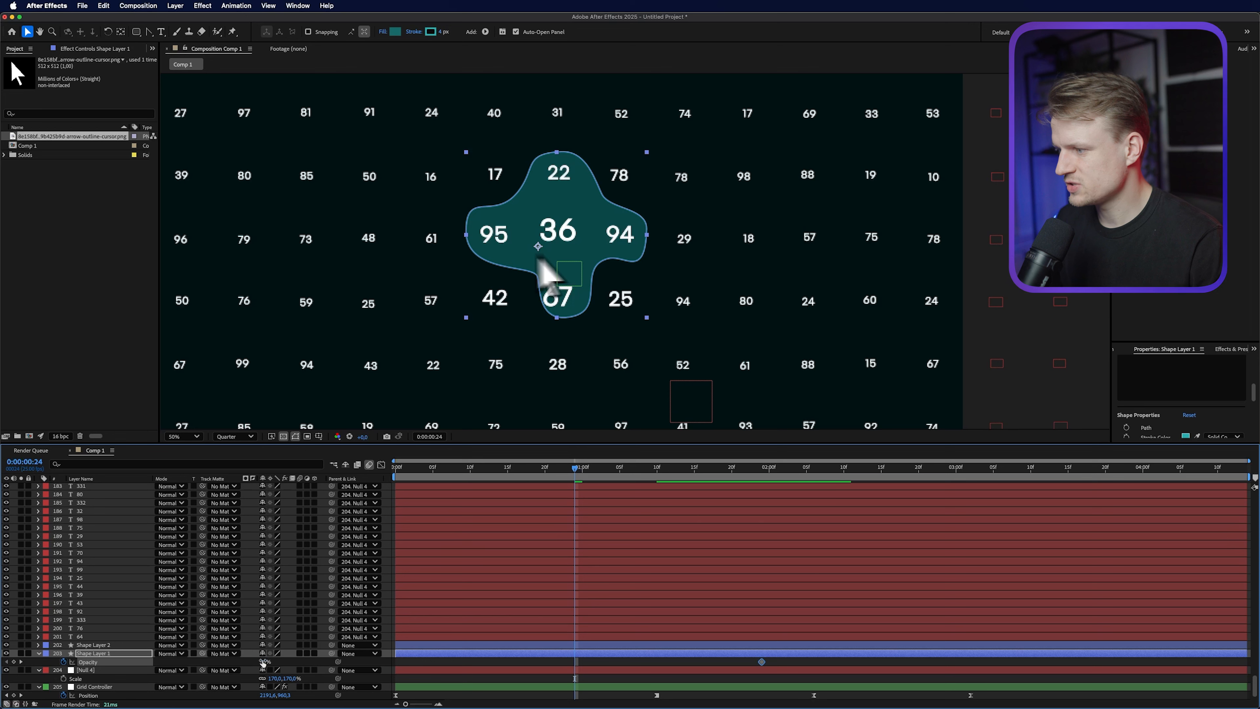
drag(217, 662, 215, 663)
drag(830, 472, 837, 477)
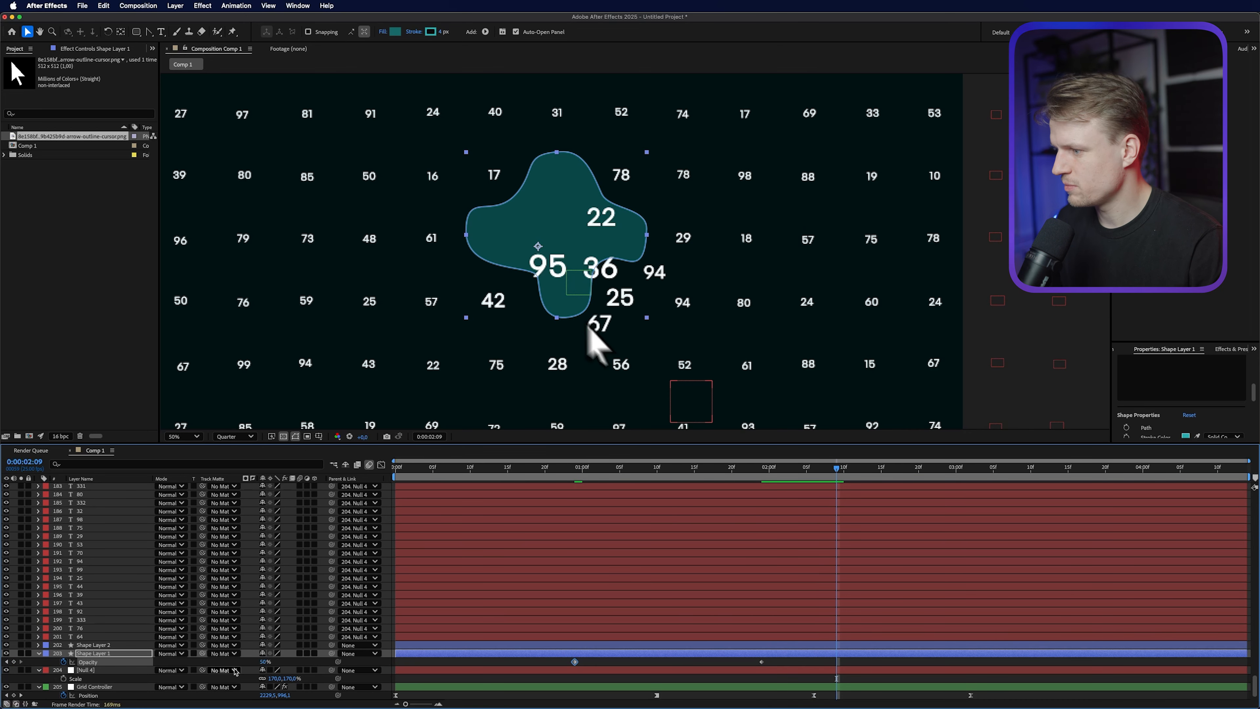
drag(265, 662, 214, 663)
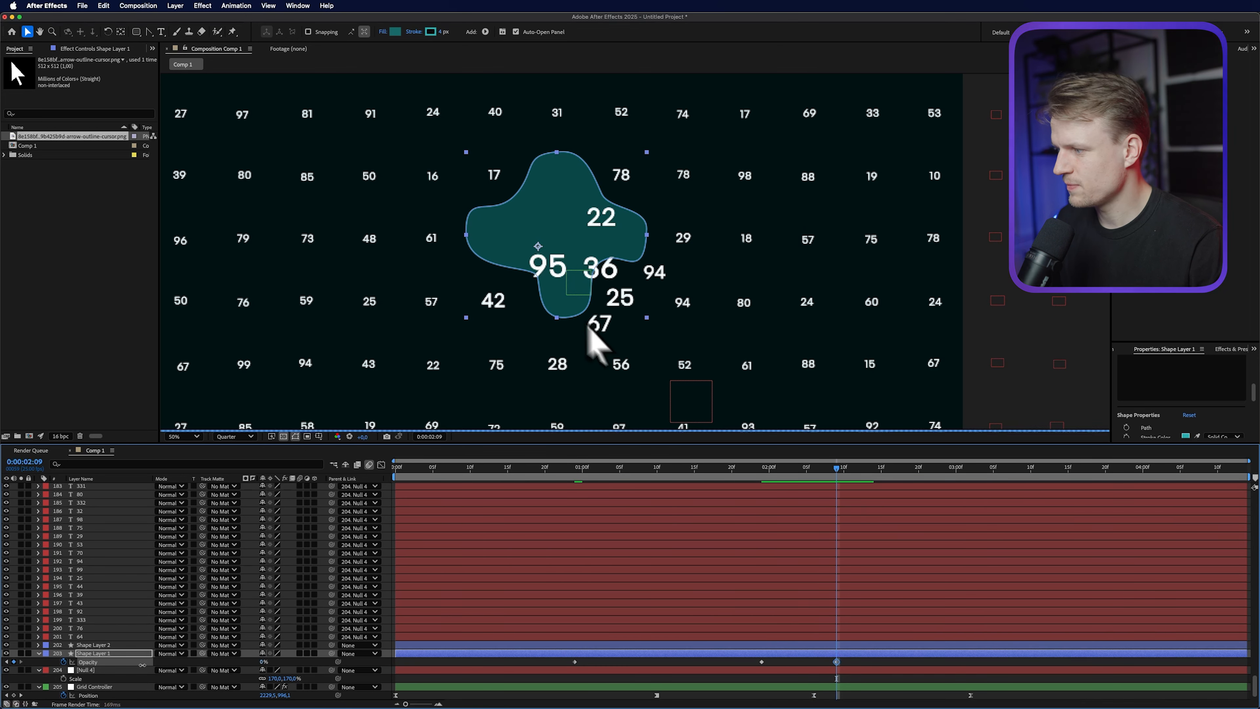
- Add Trim Paths to Shape Layer 2 at 0:00:01:18
click(83, 645)
click(717, 471)
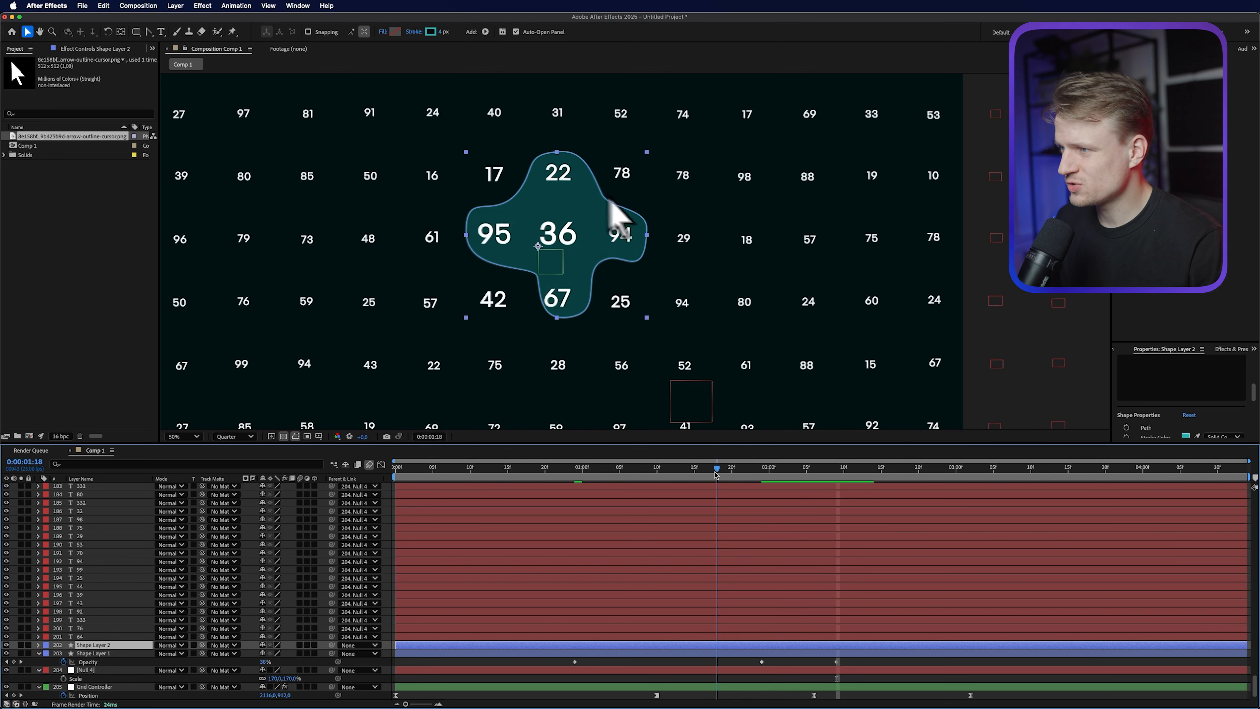
click(38, 645)
click(321, 654)
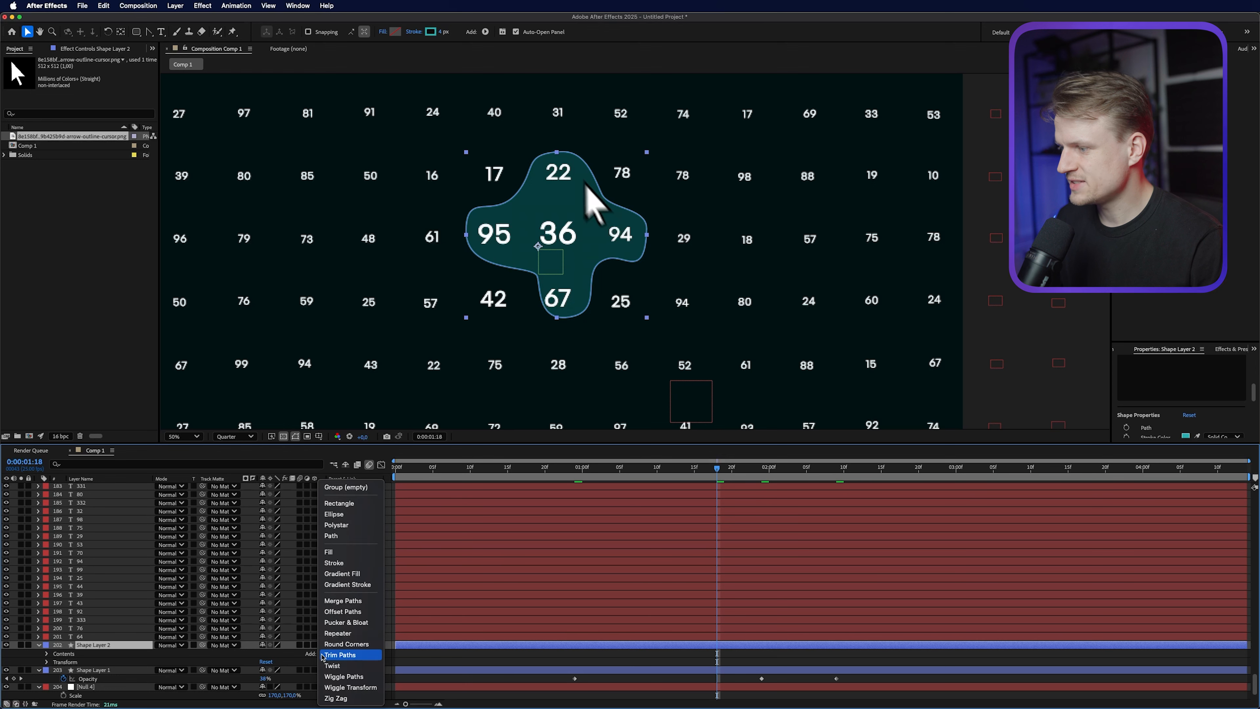
click(341, 655)
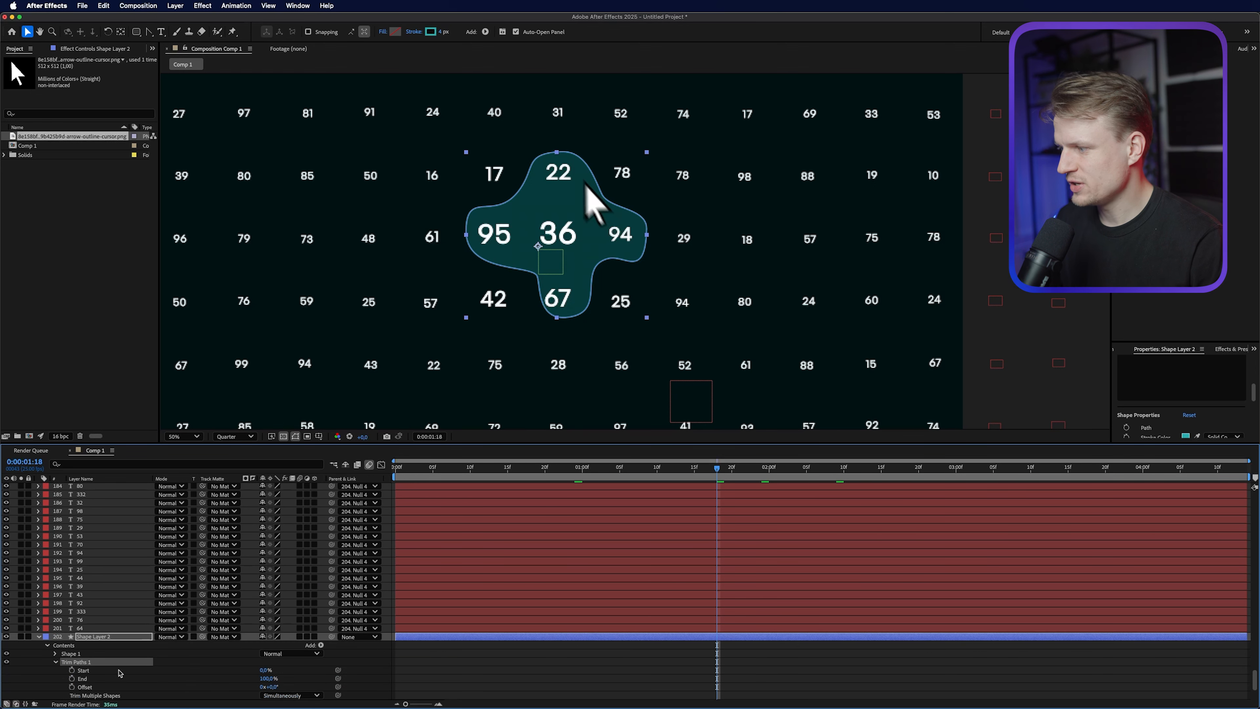
- Try keyframing the Trim Paths End between 0:00:01:00 and 0:00:01:18, and thicken Shape Layer 2's stroke
click(71, 679)
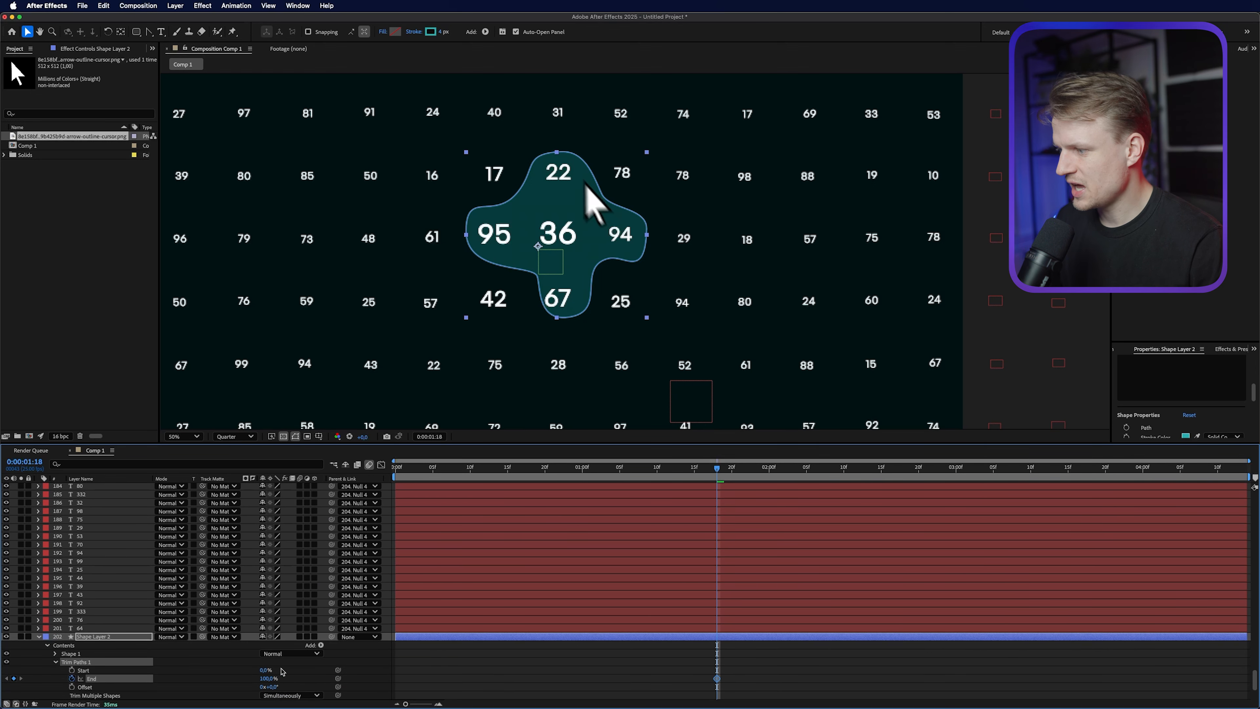
drag(698, 471, 583, 479)
mouse_move(266, 679)
mouse_down()
mouse_move(226, 680)
mouse_move(291, 682)
mouse_move(467, 647)
mouse_move(480, 39)
mouse_move(452, 31)
mouse_up()
- Remove the End animation and keyframe the Trim Paths Start from 100% at 0:00:01:00 to 0% at 0:00:01:20
click(72, 670)
click(72, 678)
drag(267, 670, 756, 551)
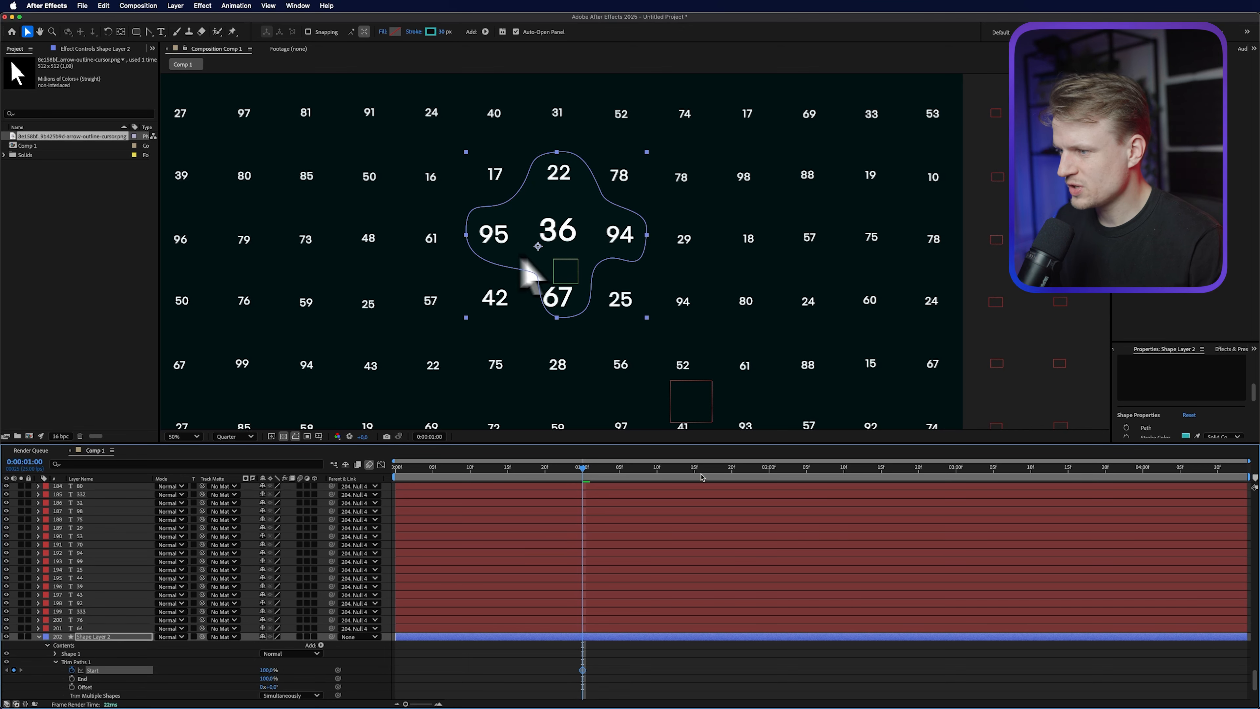
drag(603, 473, 712, 479)
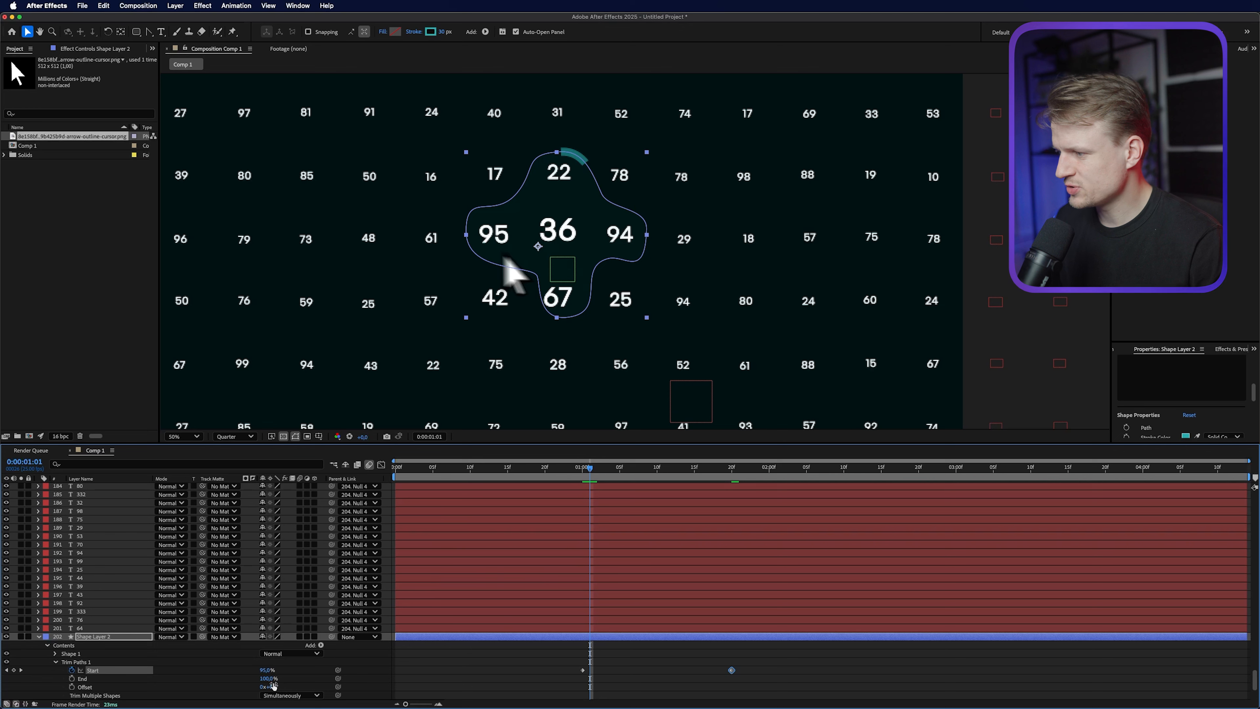
- Set the Trim Paths Offset to 0x+137° at the cursor's location and enable motion blur on Shape Layer 2
mouse_move(276, 688)
mouse_down()
mouse_move(372, 675)
mouse_move(338, 683)
mouse_up()
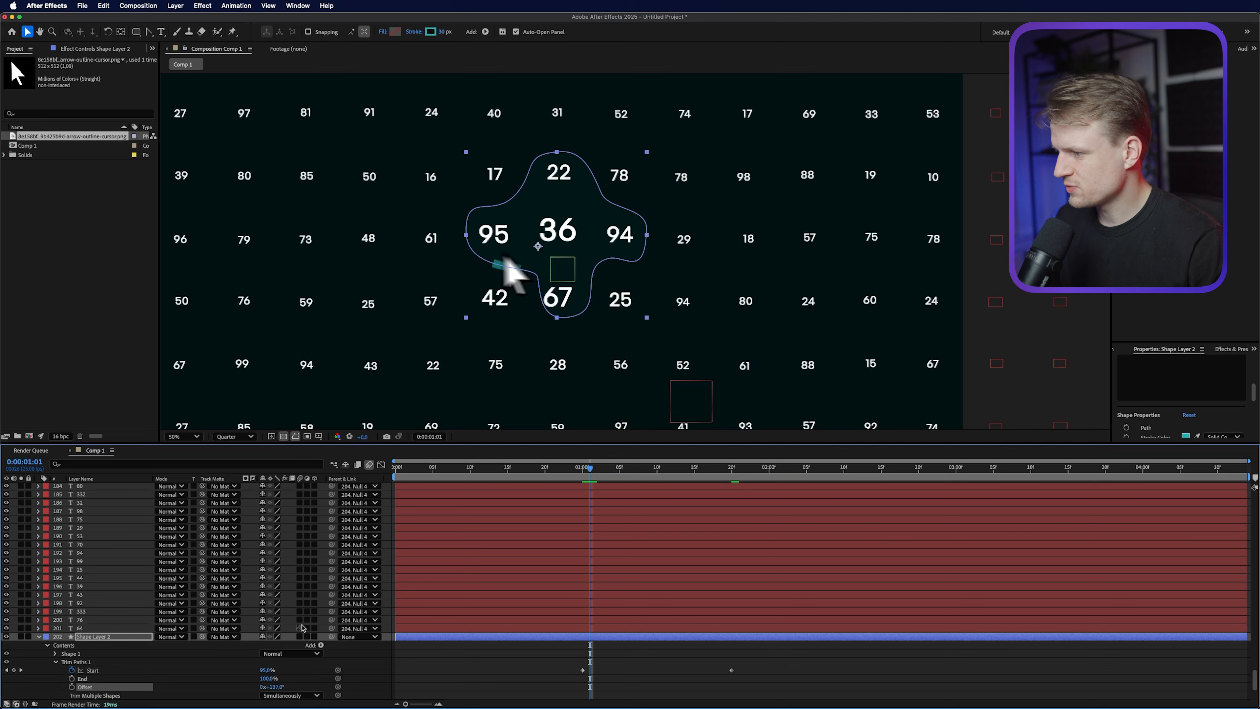
click(300, 637)
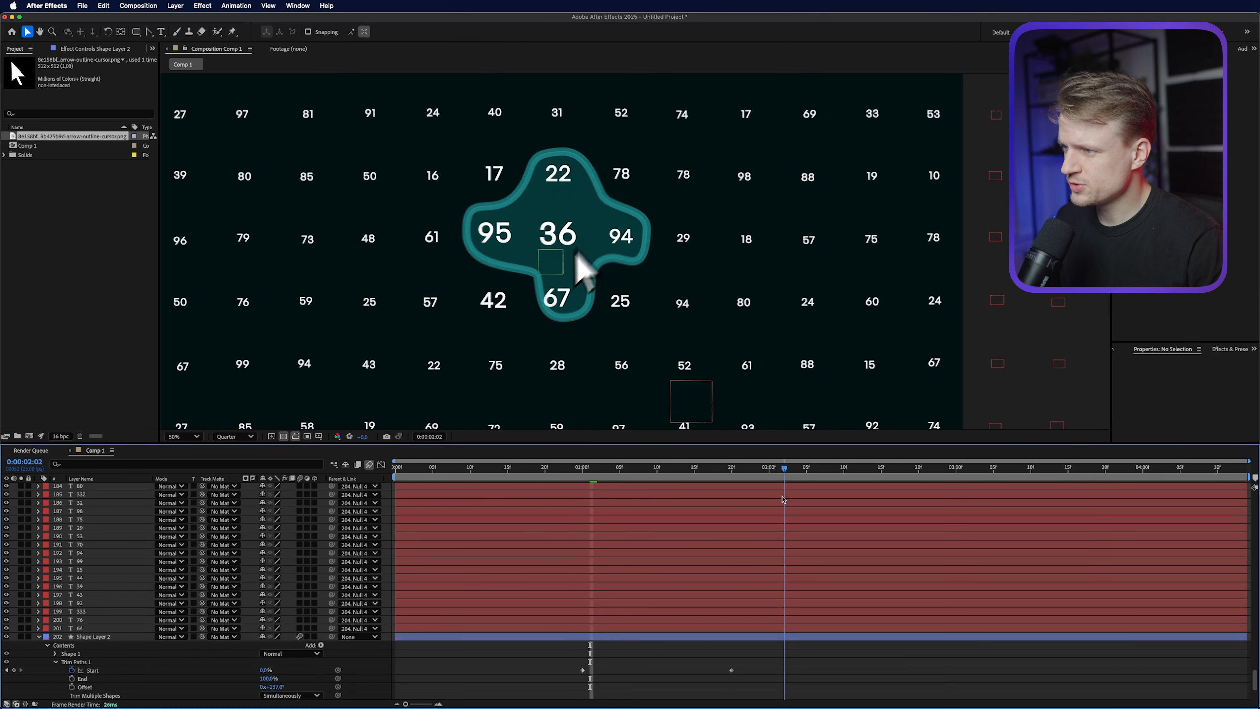
- Move the second Trim Paths Start keyframe to 0:00:02:13 and preview the outline drawing from 0:00:01:00
drag(783, 499, 790, 498)
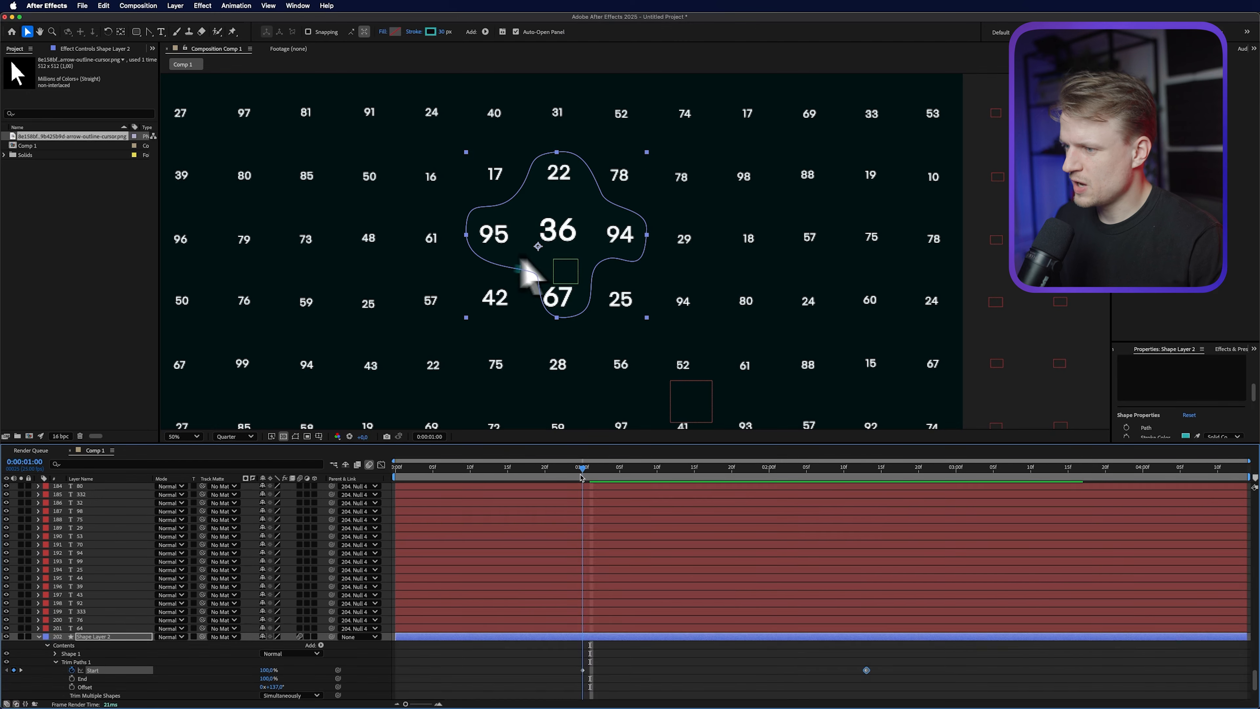
key(space)
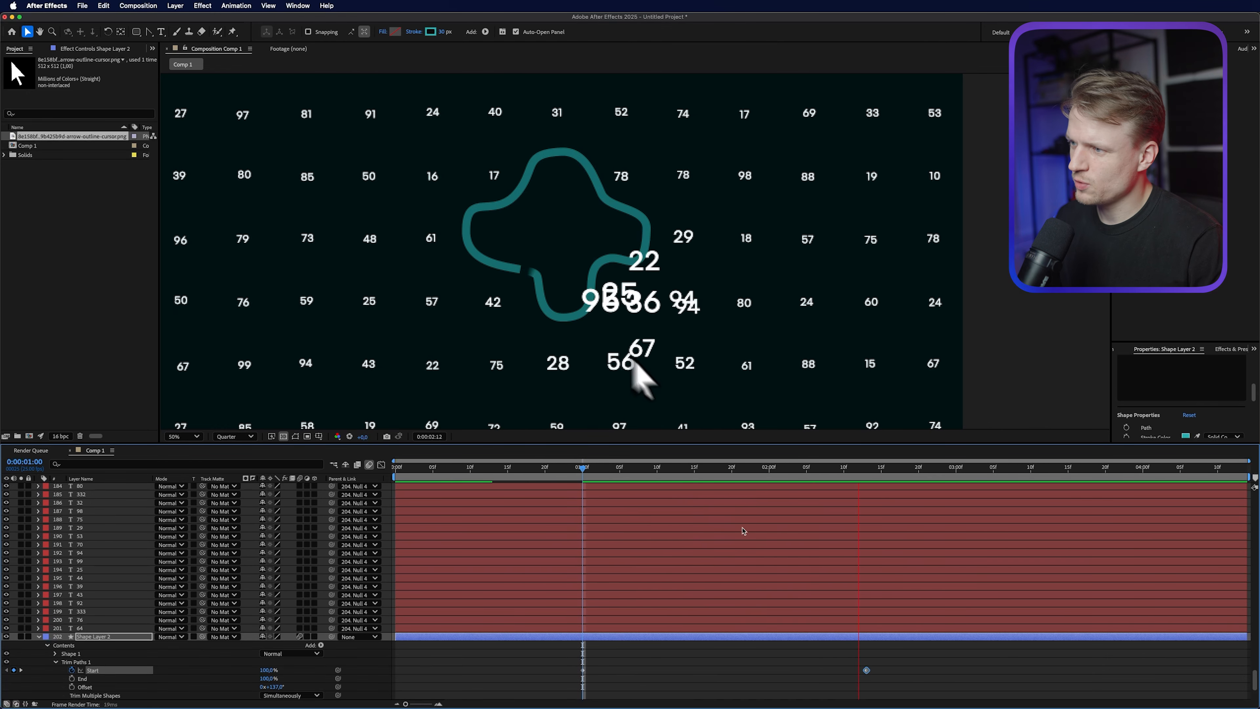
- Keyframe Shape Layer 2's Opacity from 50% at 0:00:02:06 down to 0% at 0:00:02:12
click(851, 469)
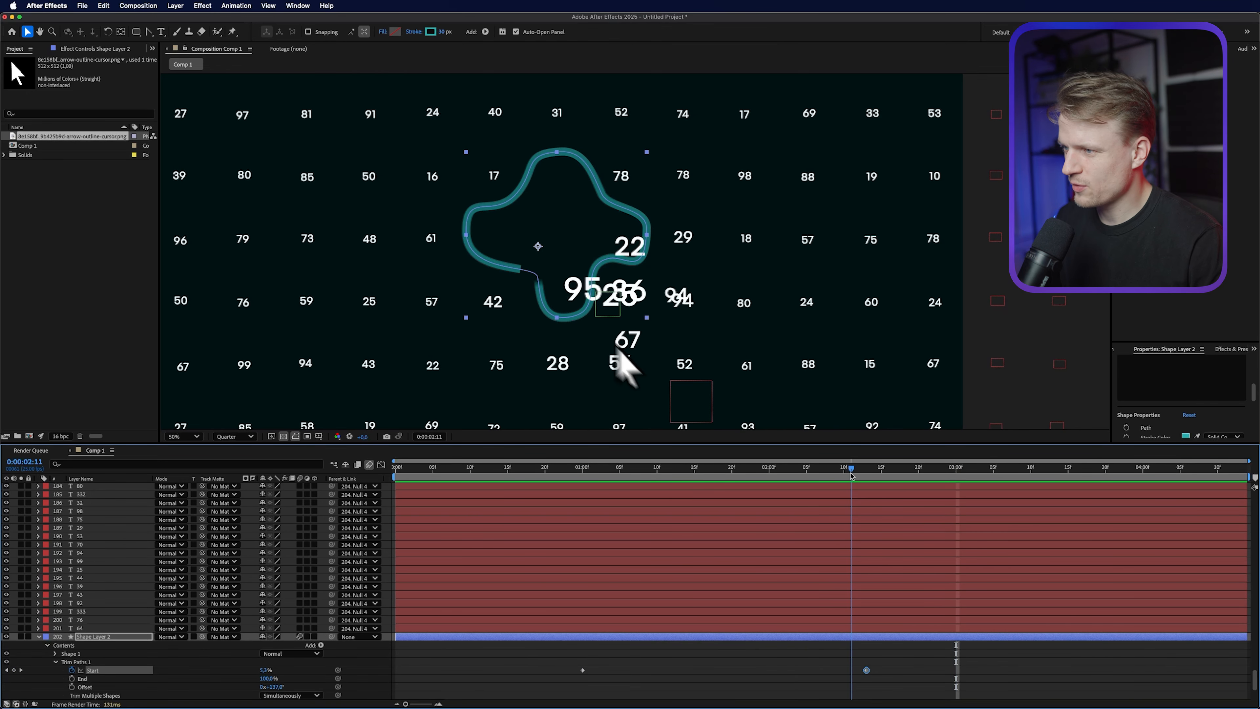
drag(851, 476, 816, 474)
key(u)
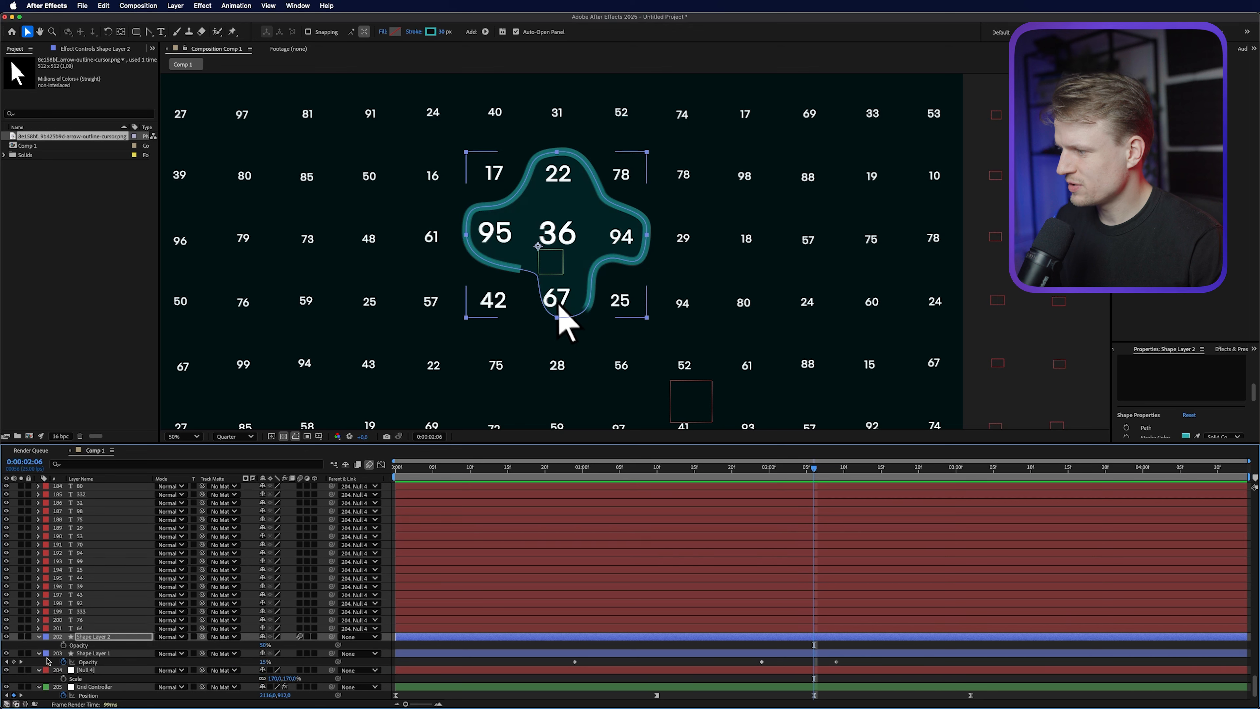
click(63, 645)
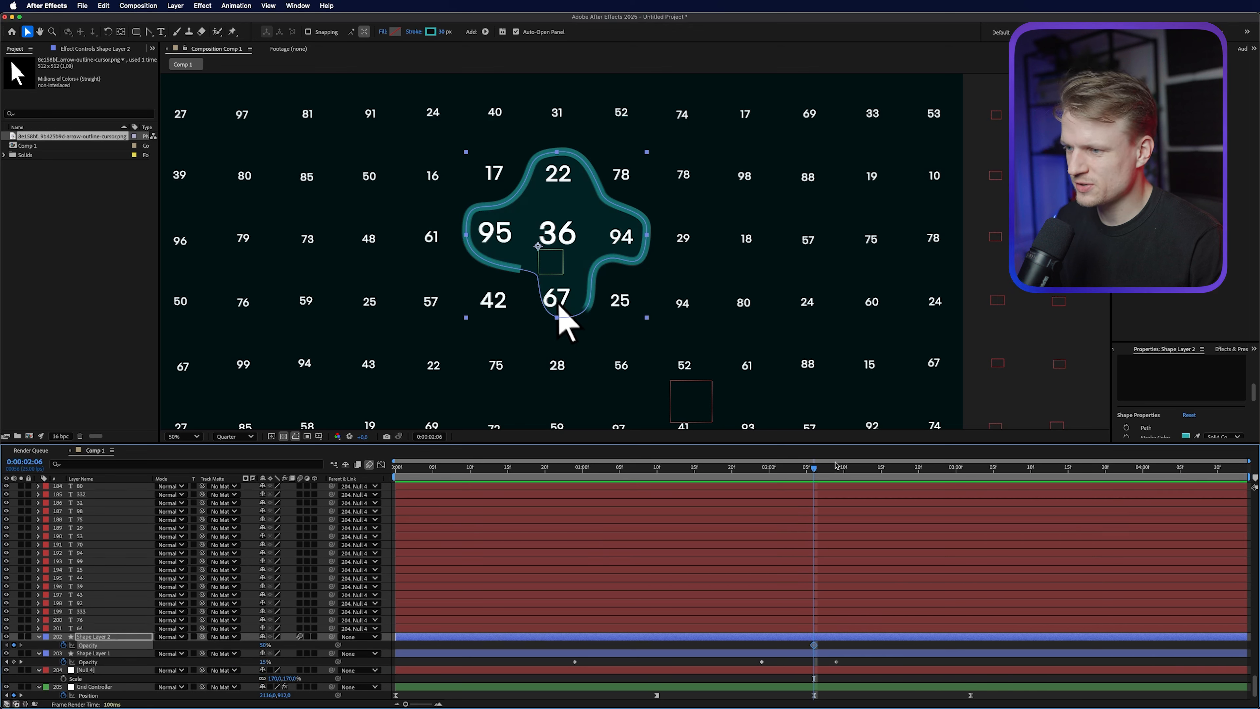
drag(815, 471, 860, 471)
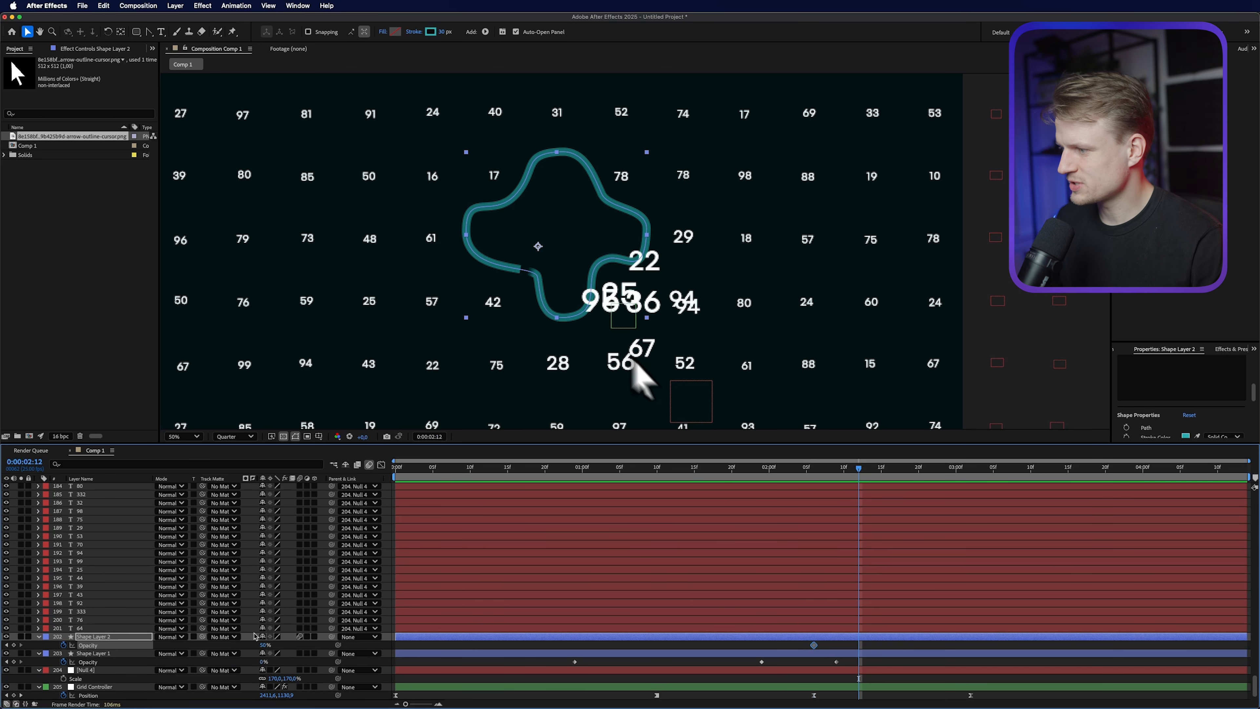
drag(264, 647, 231, 647)
- Thin Shape Layer 2's stroke and preview the outline animation from 0:00:01:03
click(604, 469)
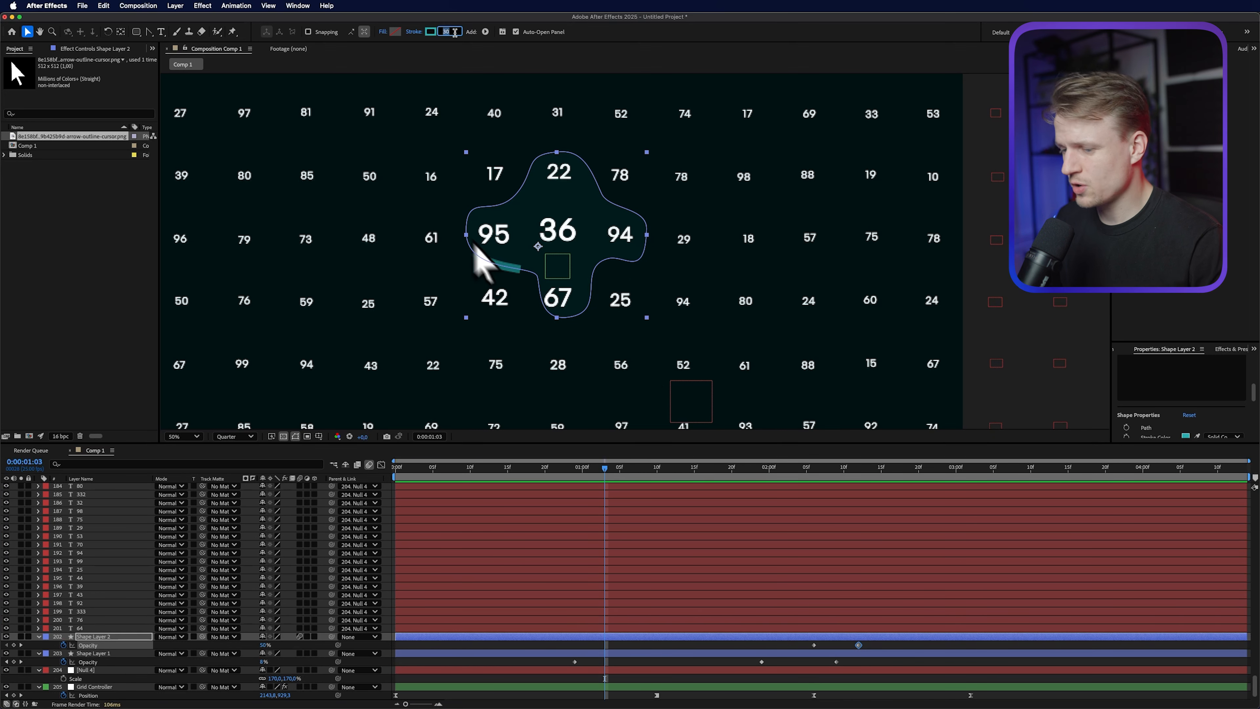
click(610, 222)
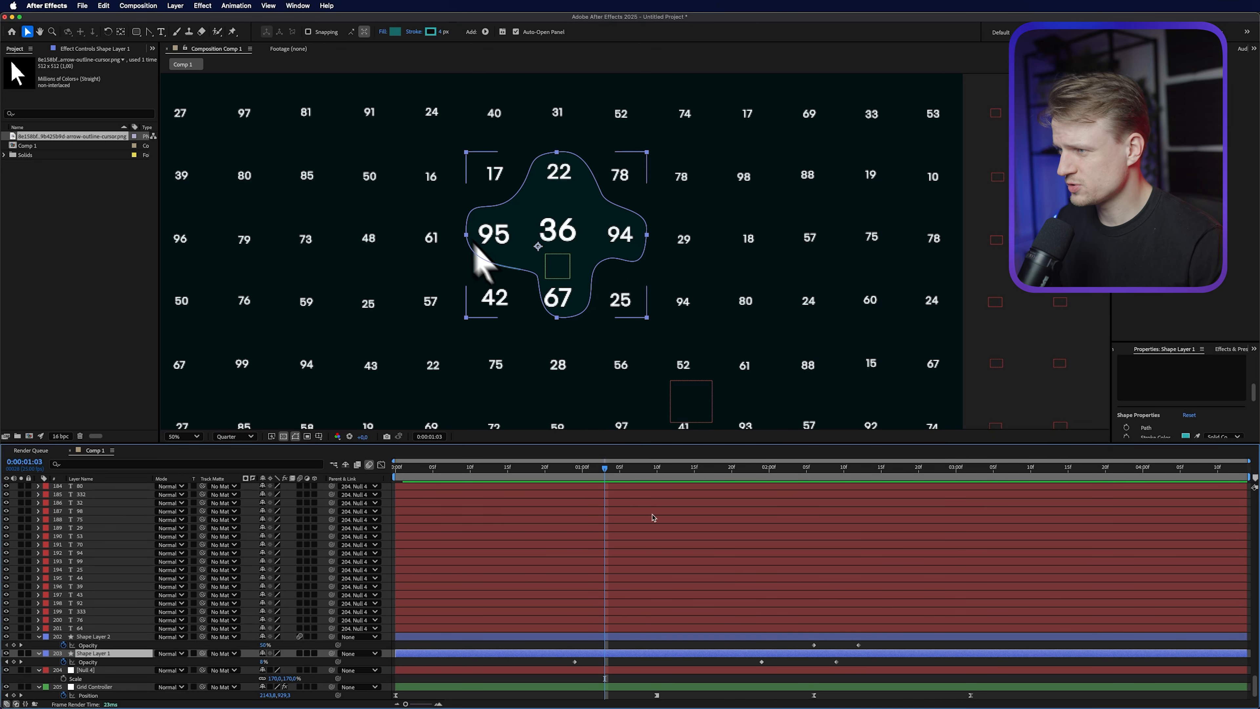
scroll(610, 222, down, 2)
key(space)
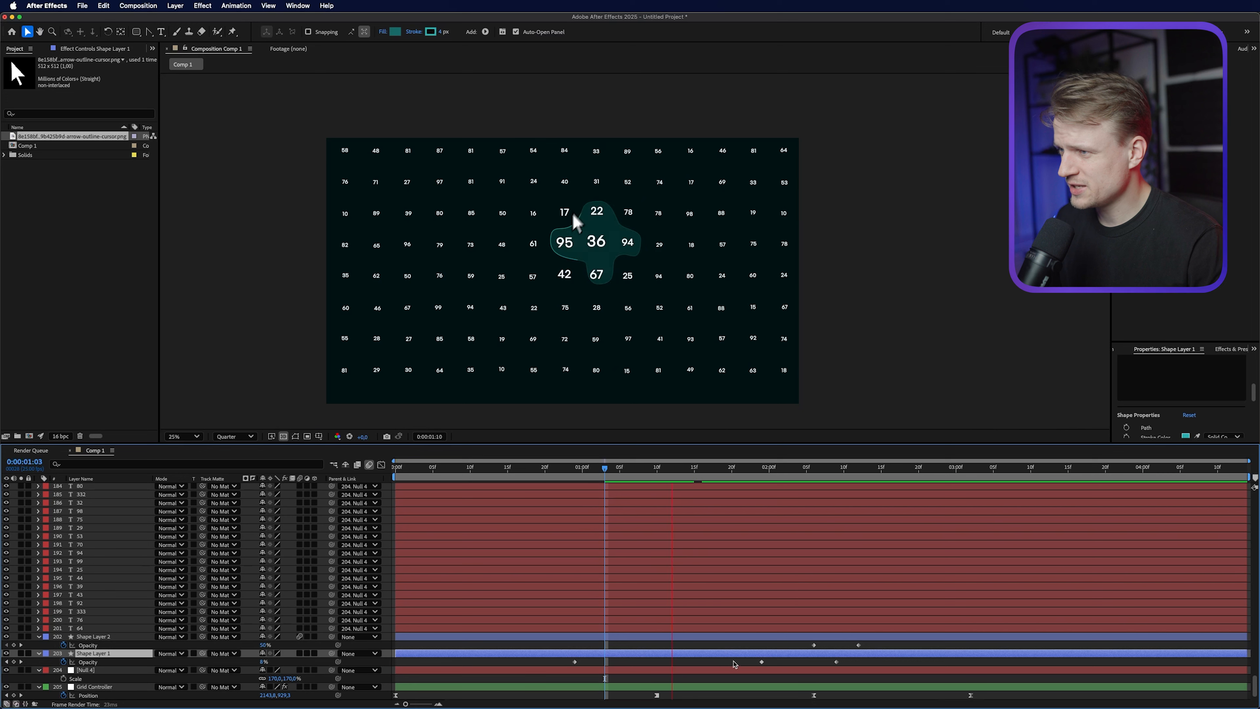
scroll(634, 253, up, 2)
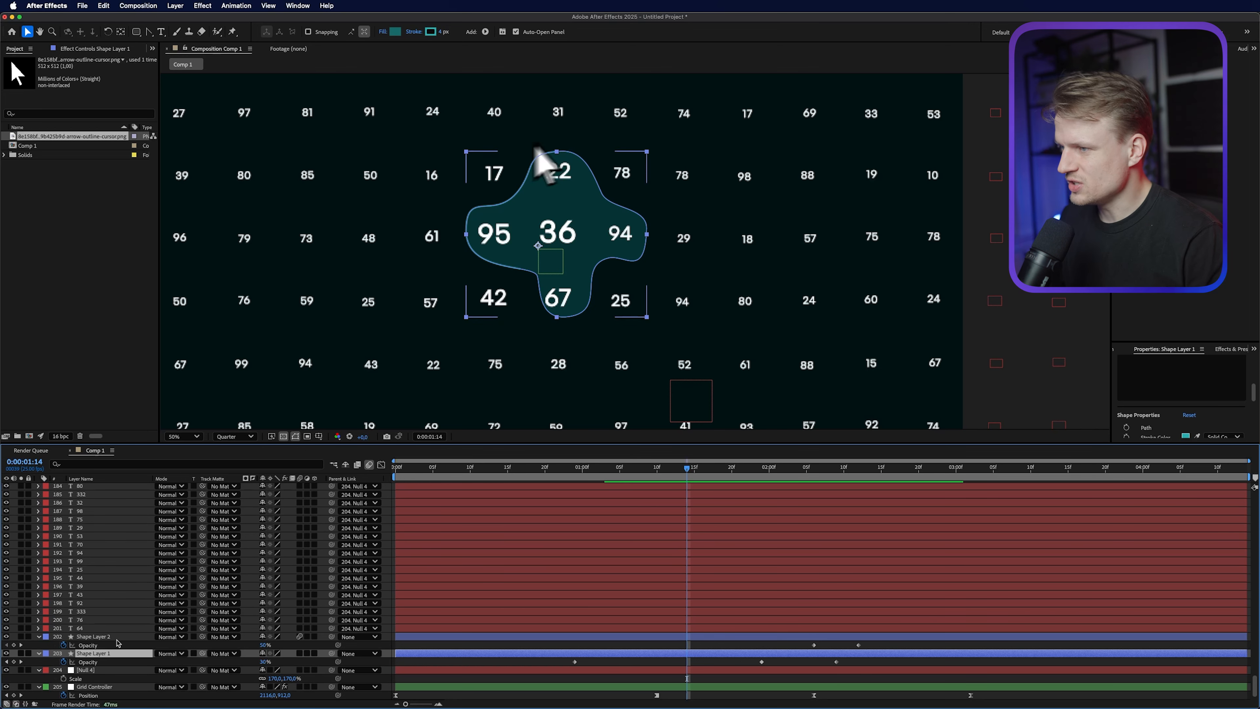
- Retime Shape Layer 1's three Opacity keyframes to 0:00:01:24, 0:00:02:06 and 0:00:02:12, and preview the result
drag(575, 662, 734, 670)
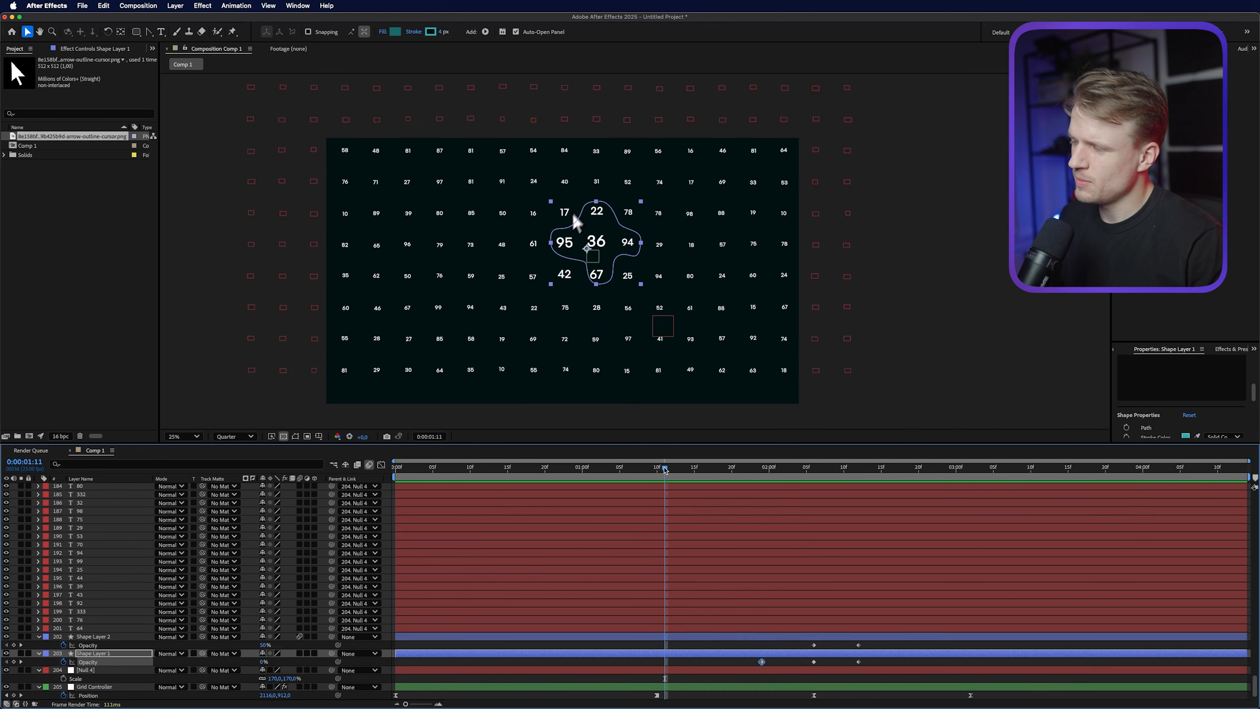
key(space)
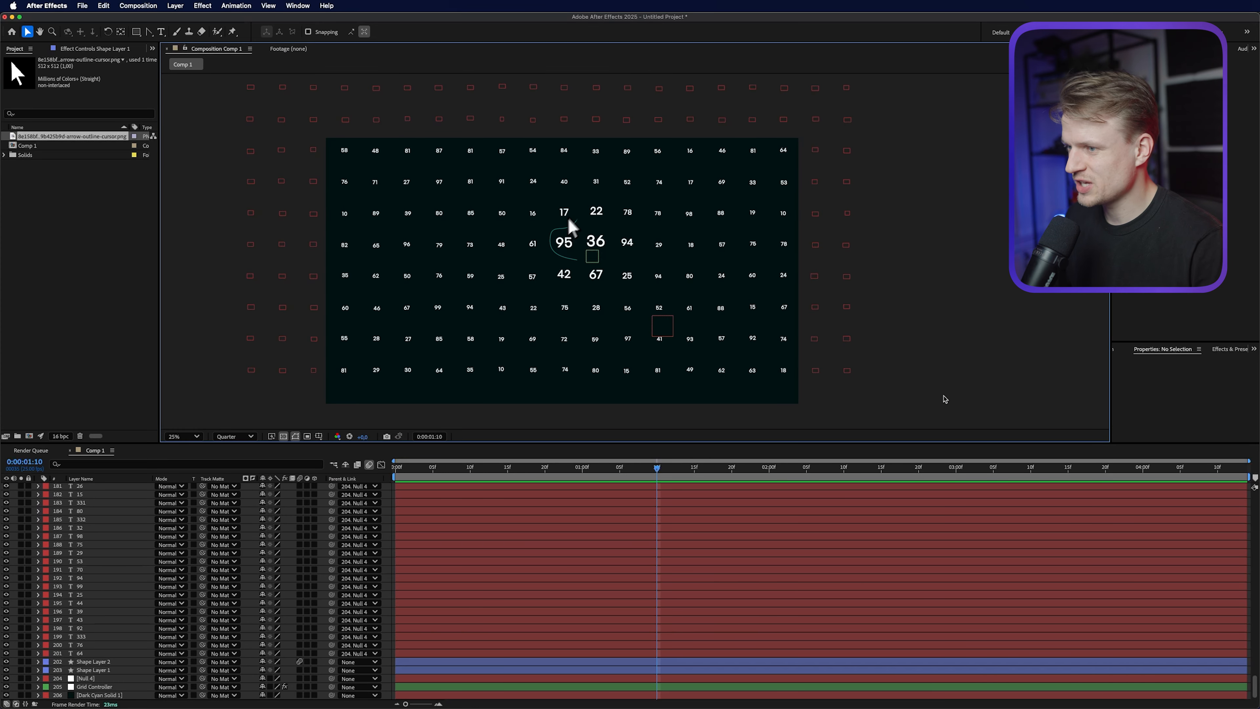
- Delete the grid's bottom row of numbers and its three topmost rows, leaving the dark cyan background out of the selection
drag(945, 403, 193, 356)
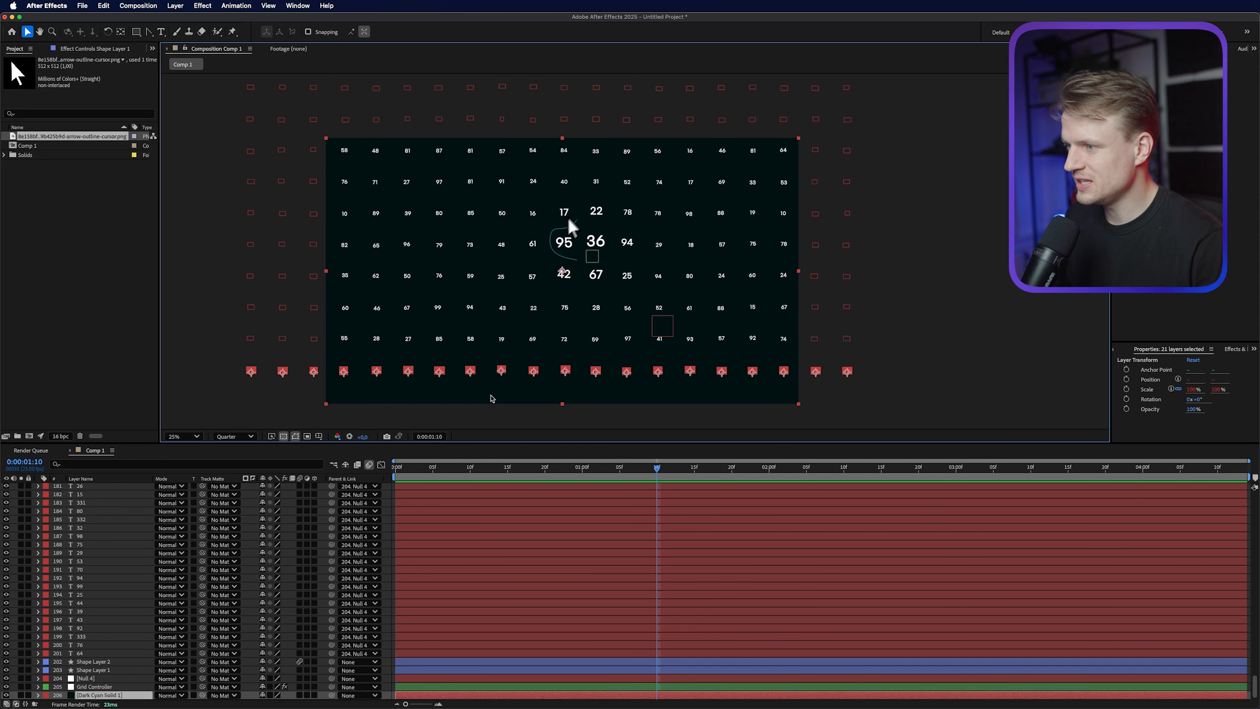
shift+click(491, 398)
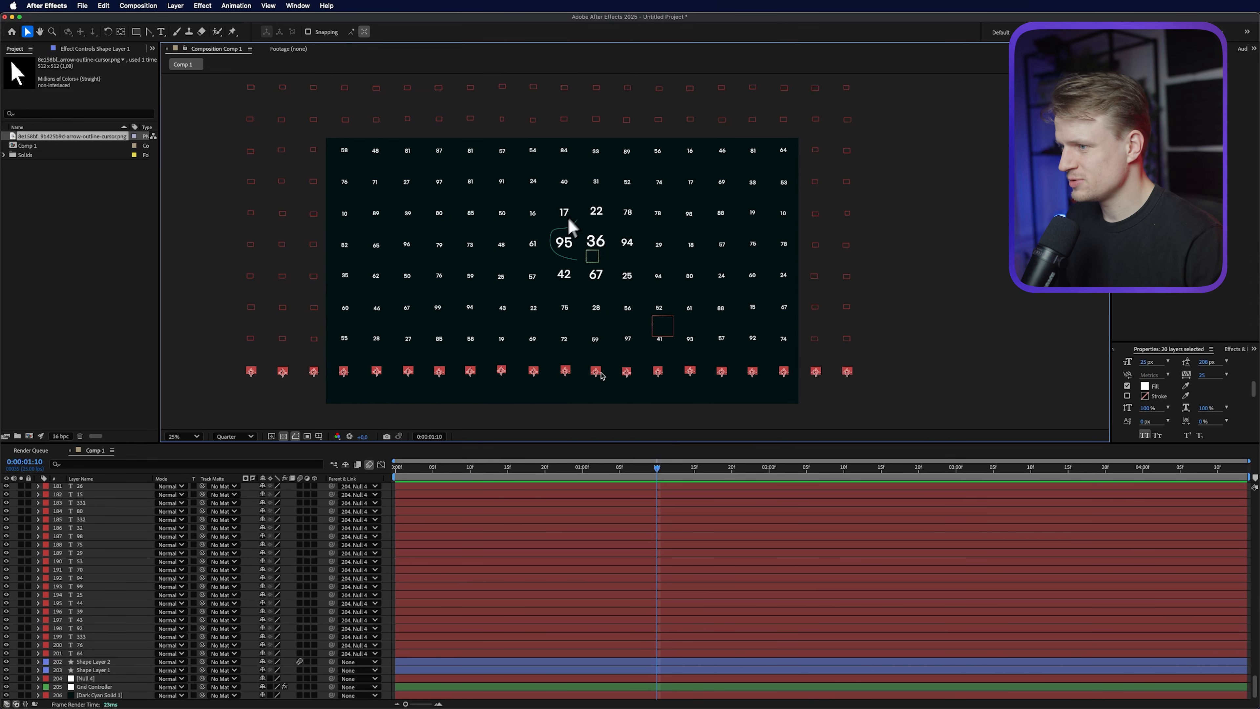
key(Delete)
key(comma)
drag(839, 129, 397, 215)
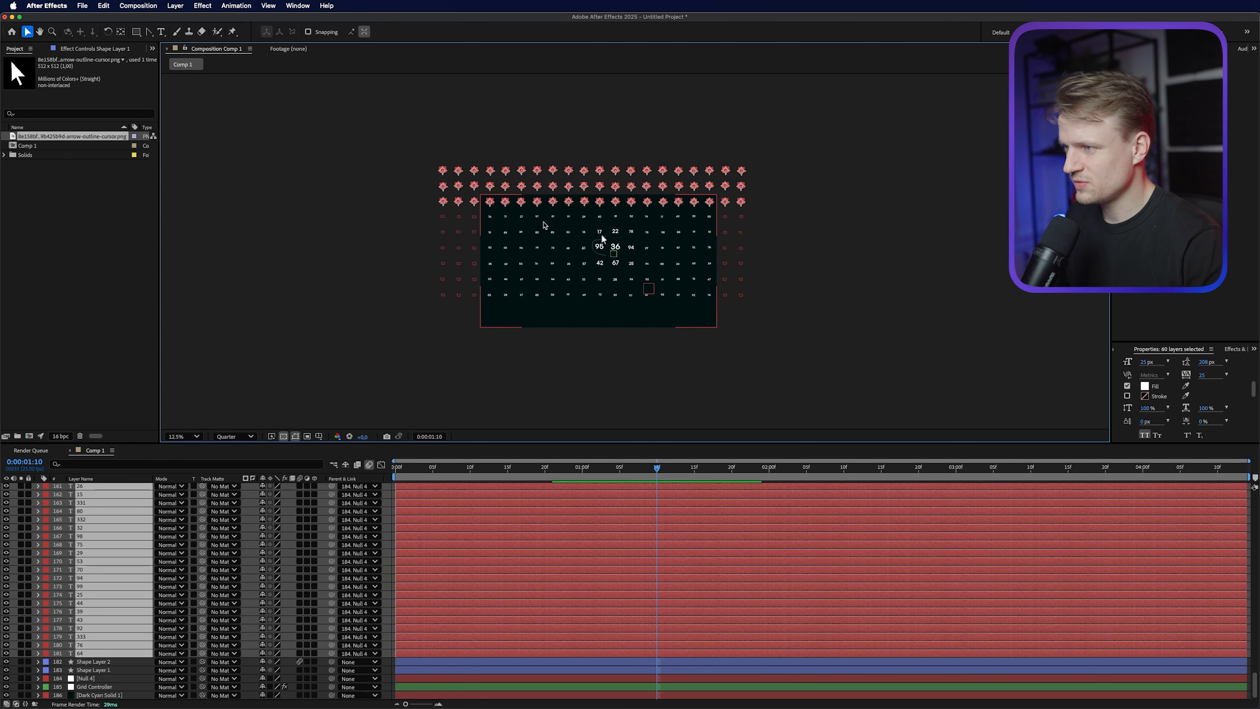
key(Delete)
key(period)
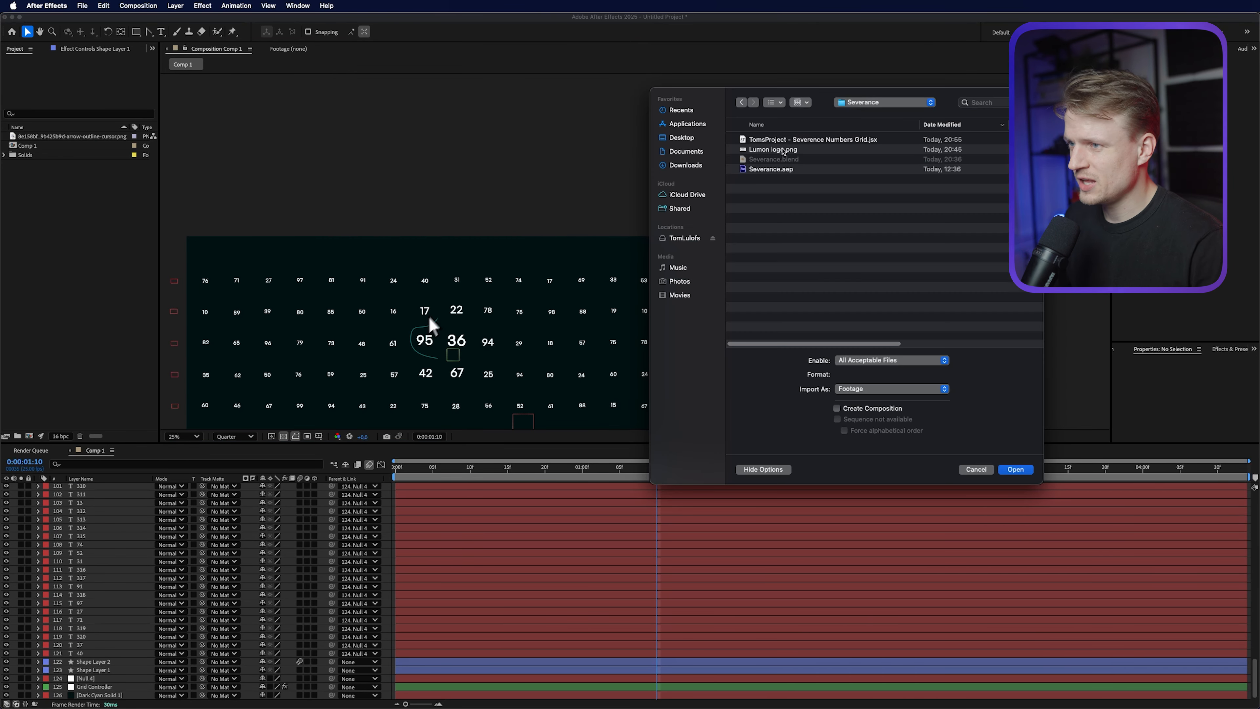
- Import Lumon logo.png, place it in the composition's upper-right corner and scale it to 54%
double_click(781, 150)
drag(50, 155, 615, 253)
key(period)
key(s)
drag(276, 495, 272, 495)
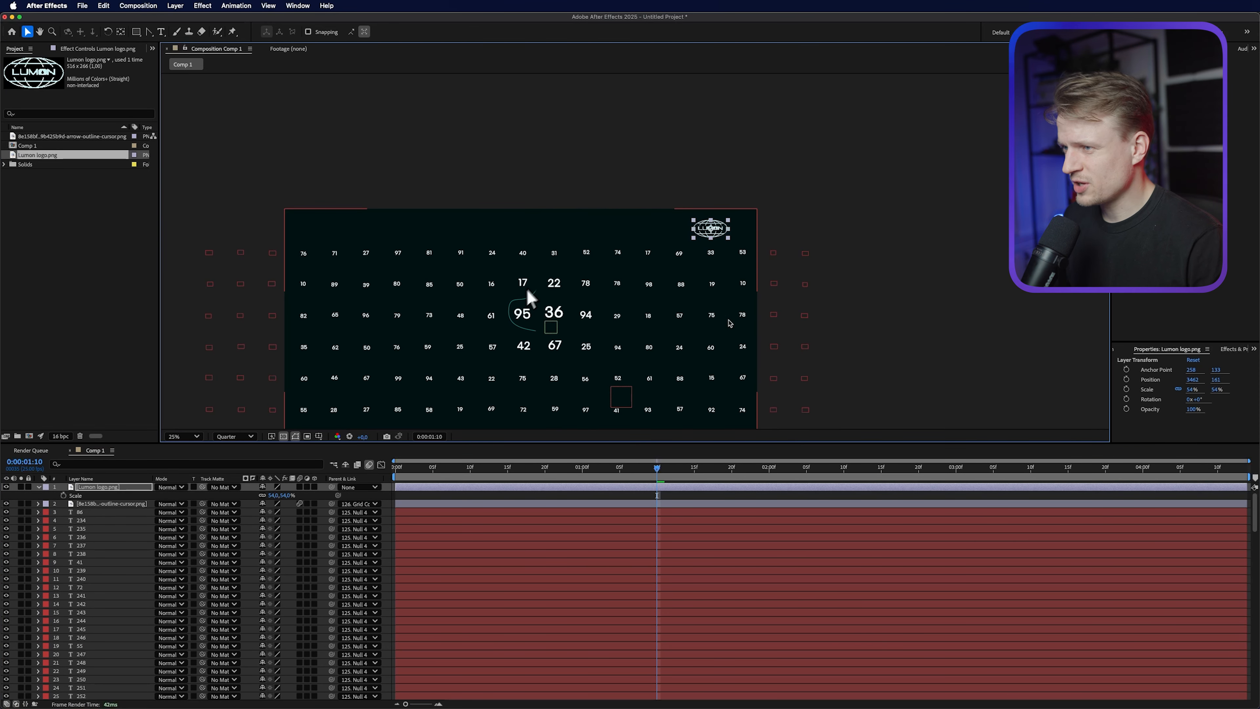
- At 0:00:03:01, draw a teal-filled rectangle just below the 93 in the bottom number row and set its opacity to 50%
drag(729, 322, 623, 235)
scroll(634, 321, up, 2)
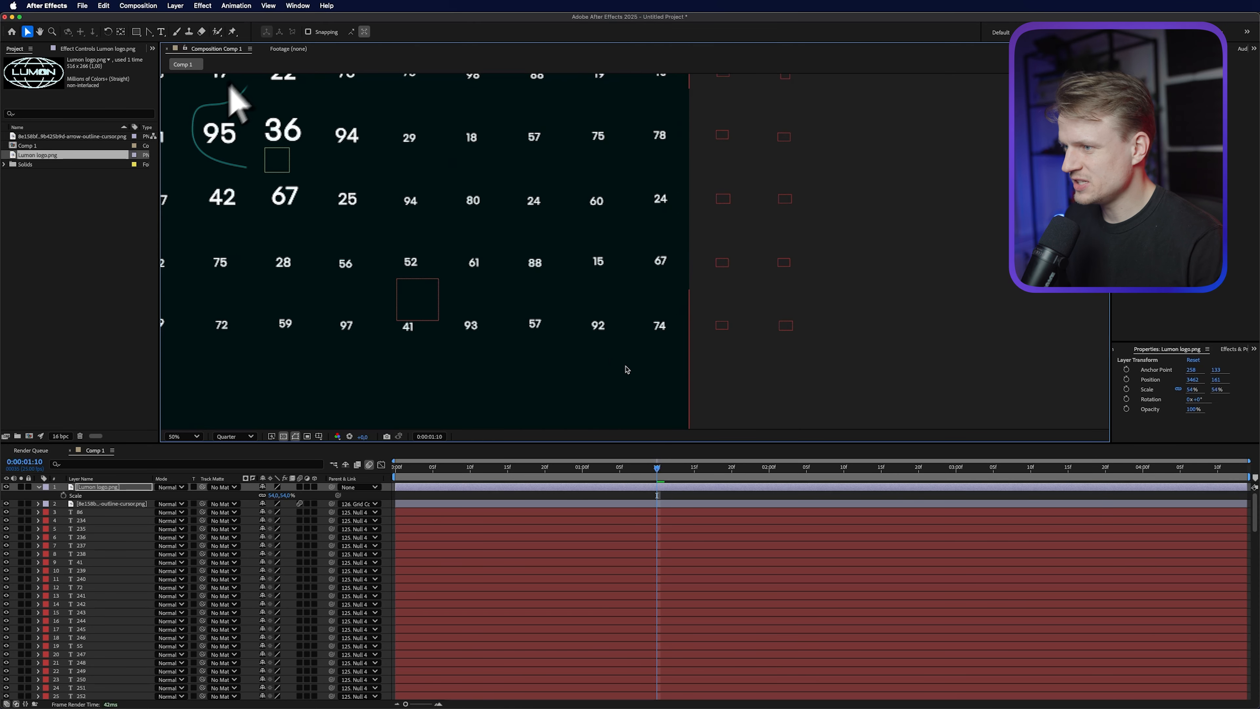
drag(657, 469, 809, 474)
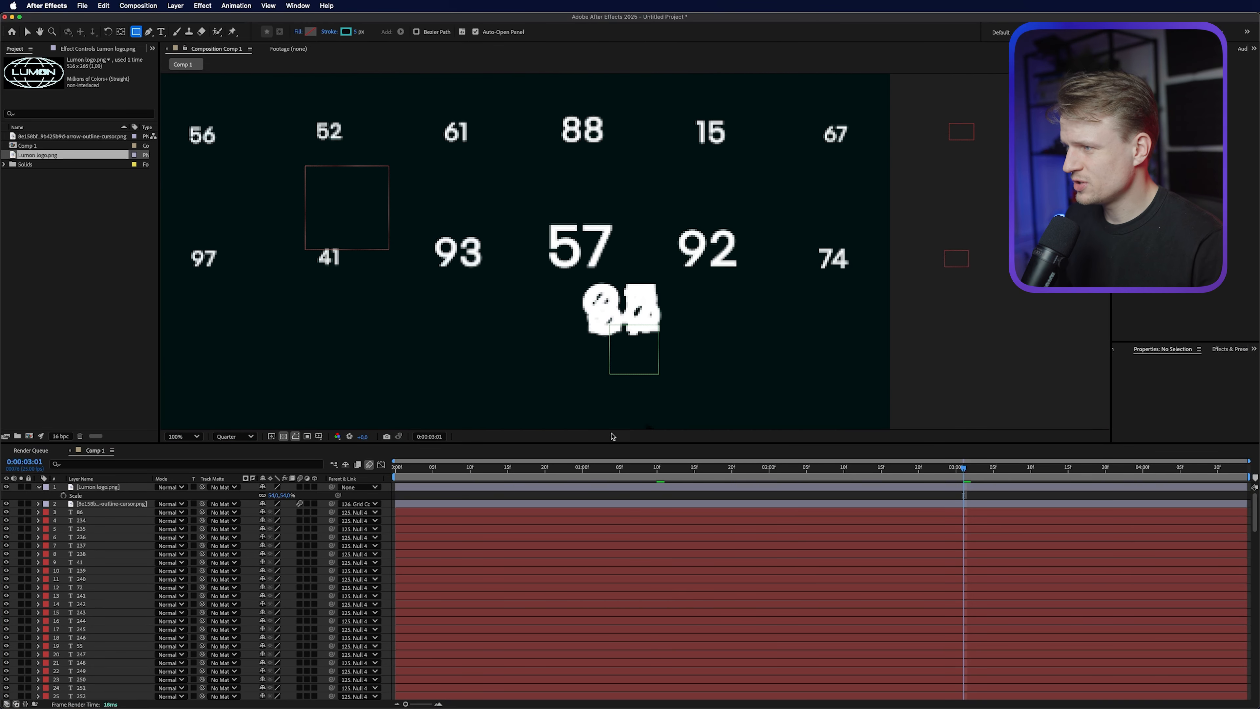
click(312, 32)
click(616, 384)
click(728, 307)
mouse_move(411, 294)
mouse_down()
mouse_move(568, 352)
mouse_move(570, 338)
mouse_up()
click(267, 495)
text(50)
key(Return)
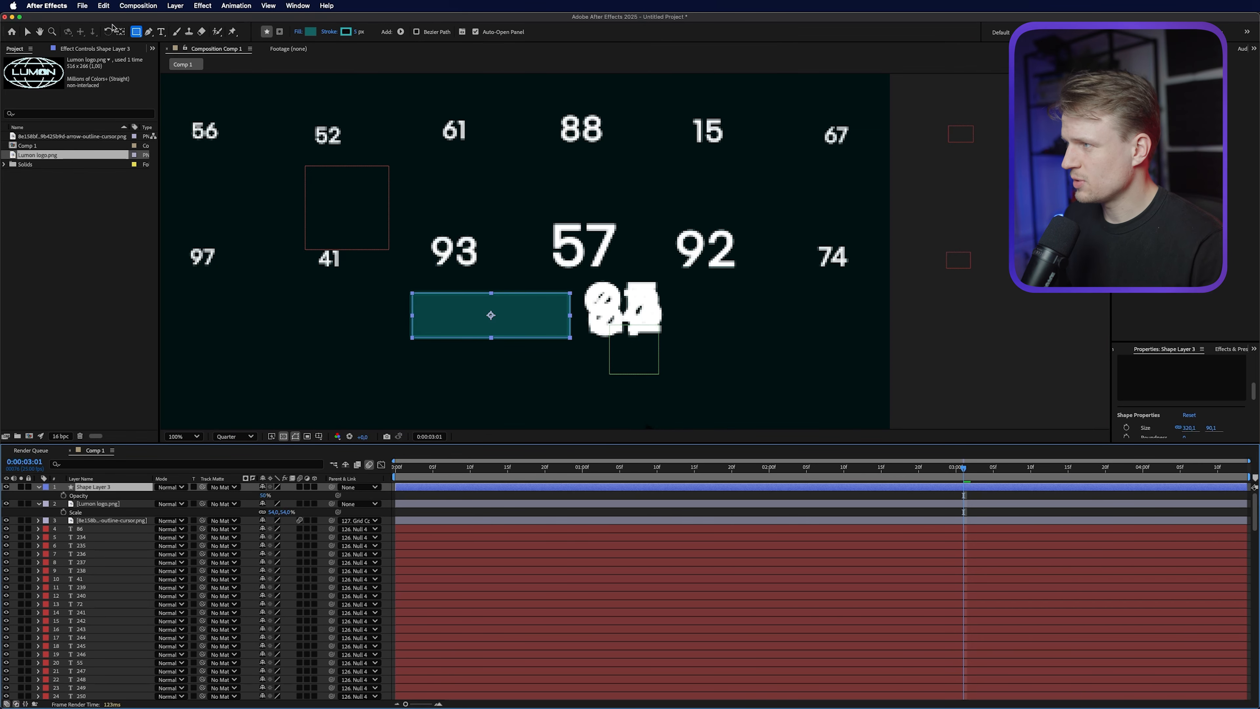
- Move the rectangle's anchor point to its lower-left corner and shift the rectangle right until it overlaps the gathered numbers
click(119, 32)
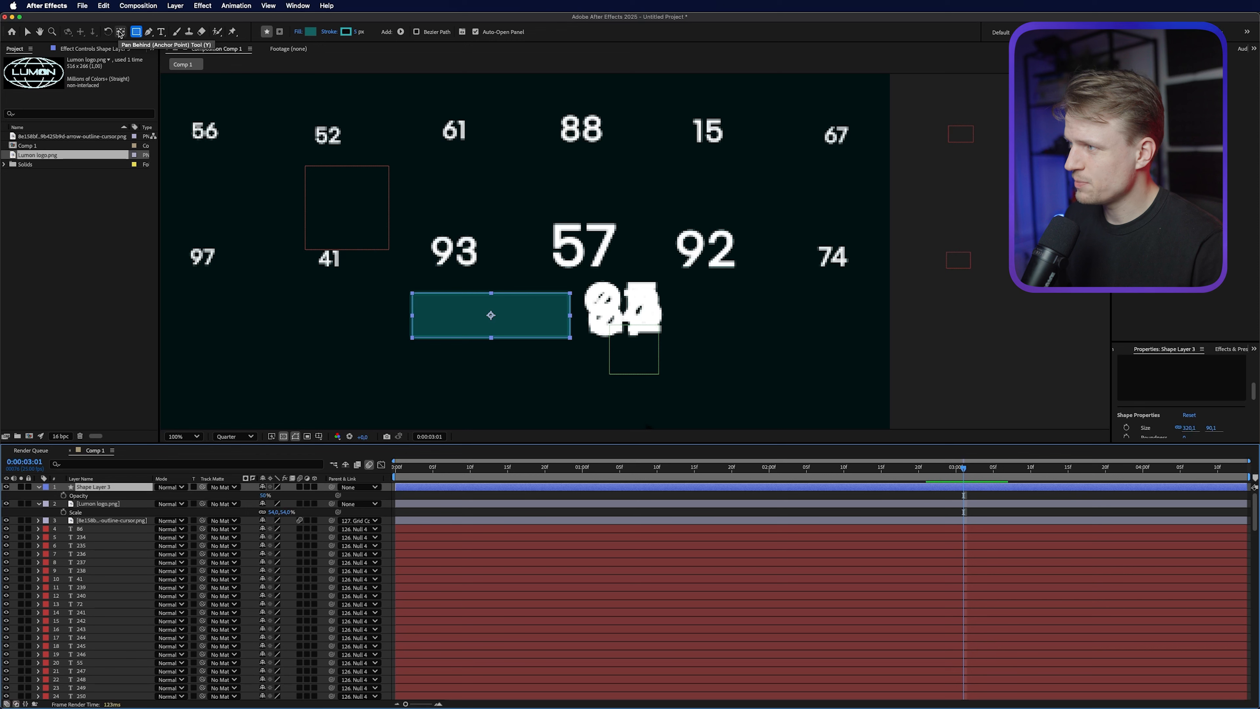
drag(491, 315, 413, 338)
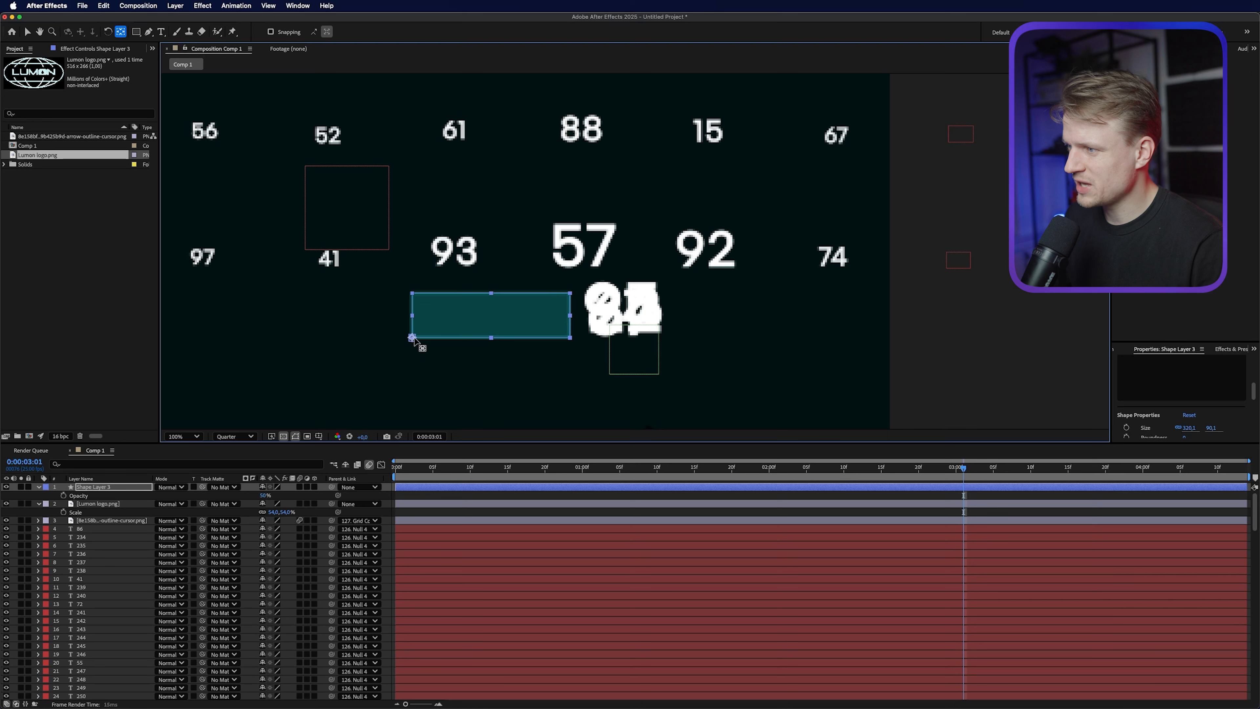
click(27, 32)
drag(500, 316, 556, 319)
- Duplicate the rectangle, place the copy against its right edge and move the copy's anchor point to the lower-right corner
key(super+d)
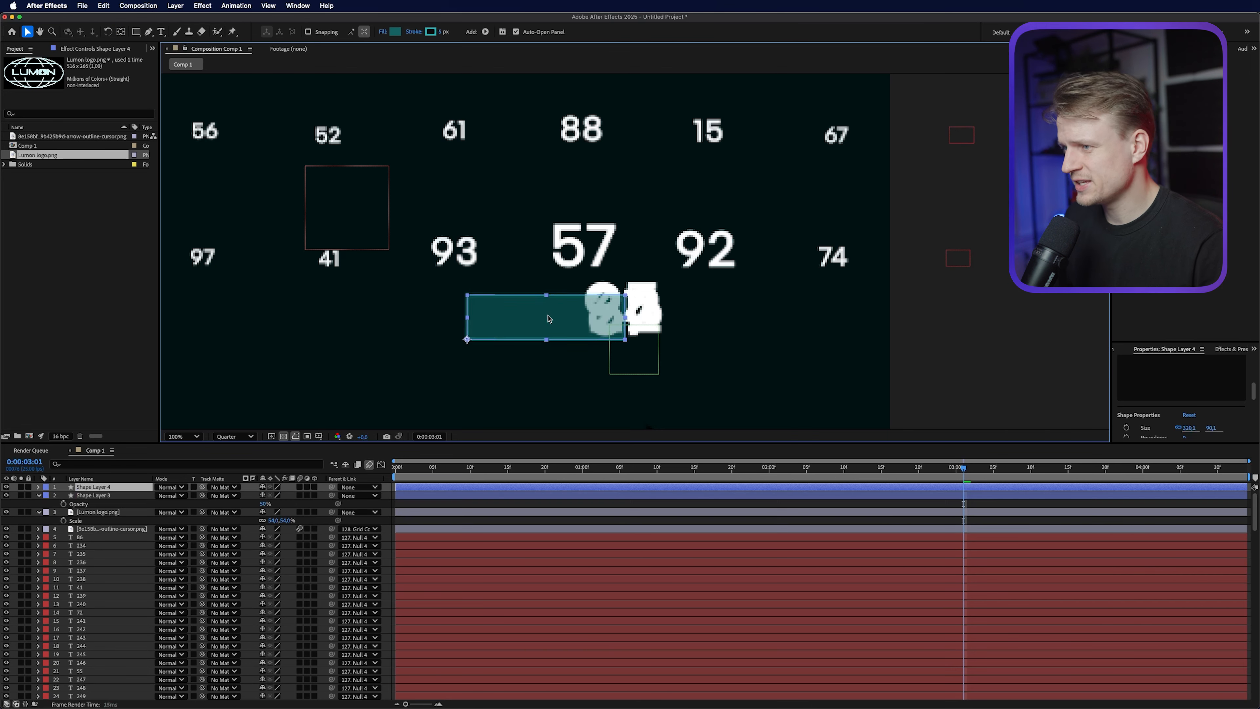
drag(543, 319, 702, 320)
key(y)
drag(624, 341, 791, 342)
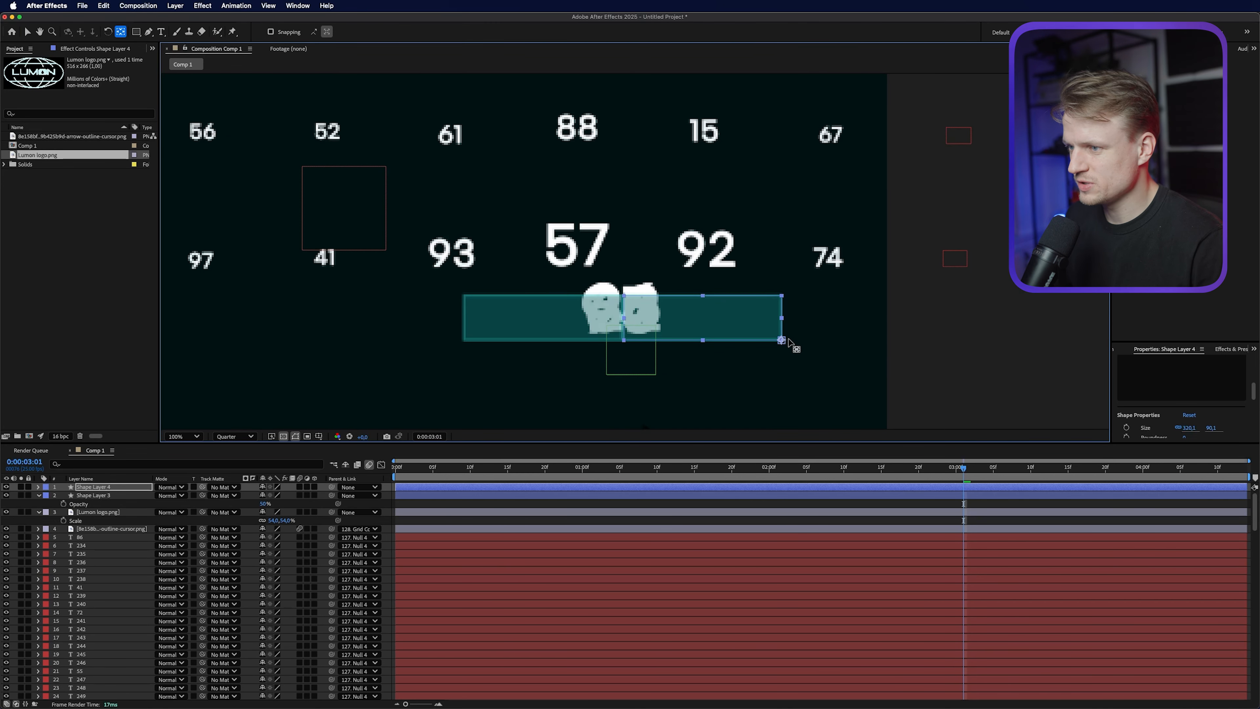
- Reorder Shape Layer 4, Shape Layer 3 and the Lumon logo beneath the number layers, directly above Shape Layer 2
click(94, 495)
click(95, 487)
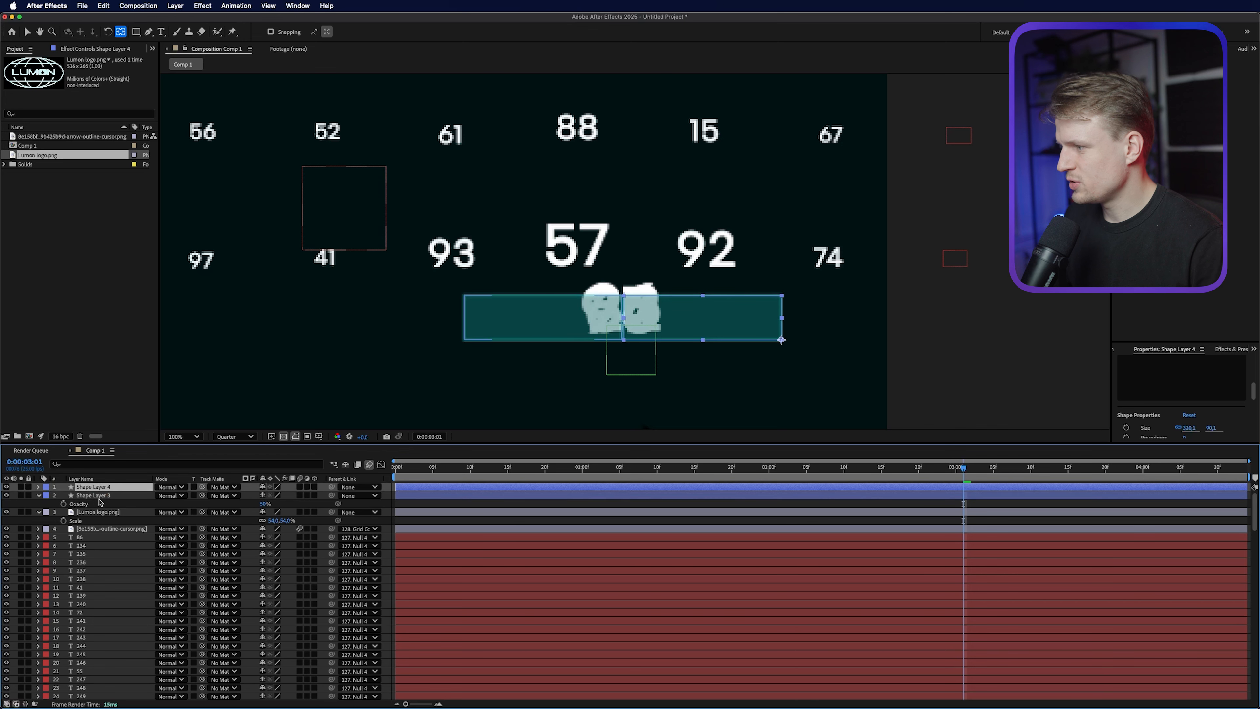
shift+click(98, 512)
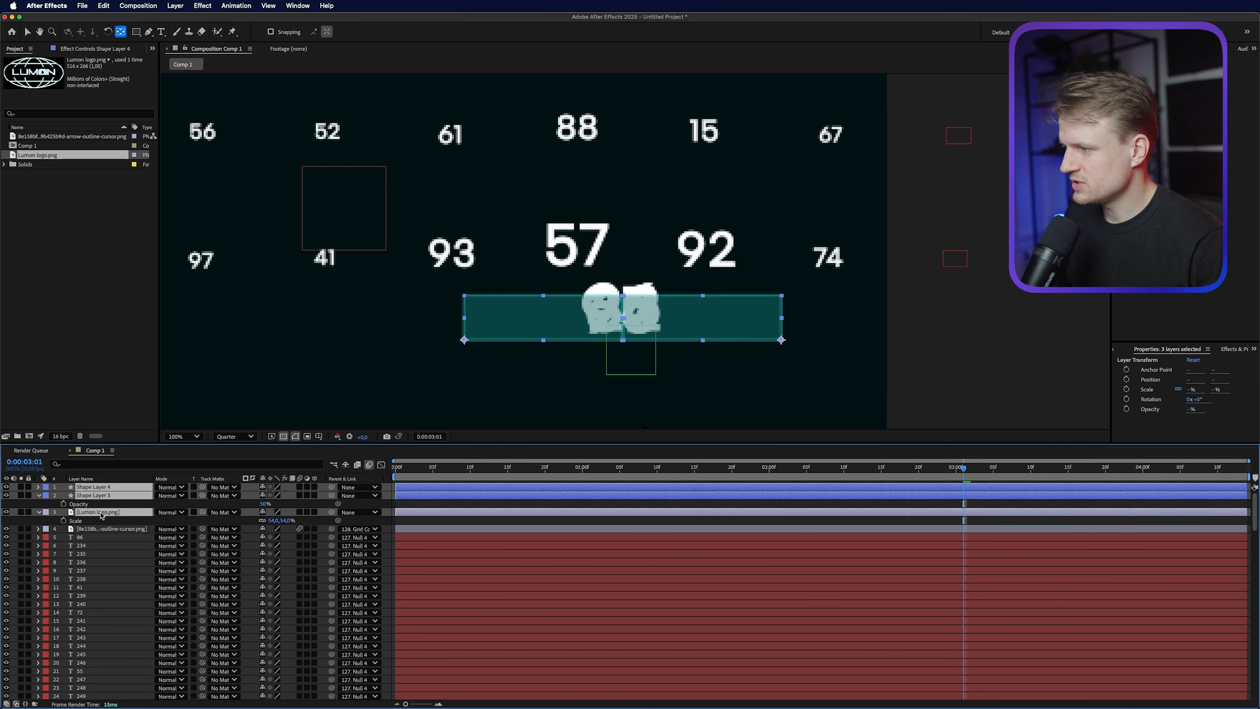
drag(123, 701, 152, 657)
- Keyframe Shape Layer 3's Rotation from 0° at 0:00:02:03 to -74° at 0:00:02:16
click(103, 629)
key(r)
click(63, 637)
drag(963, 469, 857, 481)
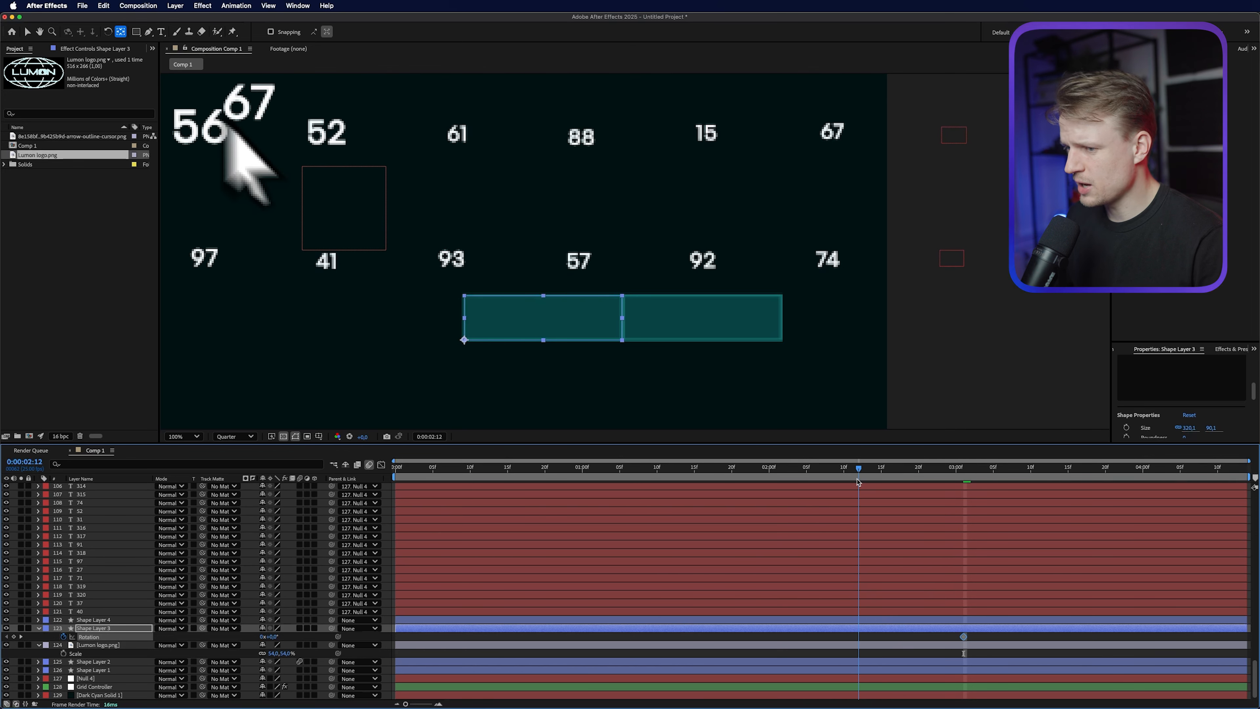
drag(964, 637, 793, 638)
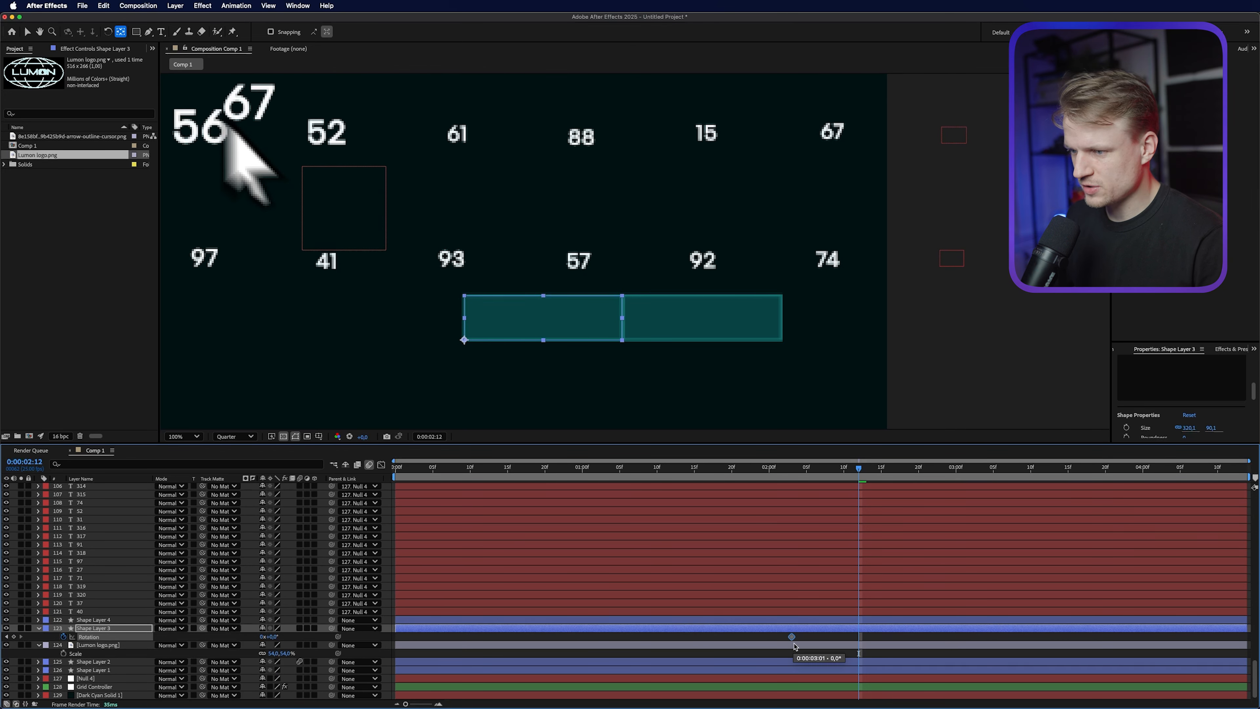
click(888, 468)
drag(270, 636, 238, 636)
- Keyframe Shape Layer 4's Rotation from 0° to 76°, aligning both keyframes with those of Shape Layer 3
click(93, 620)
key(r)
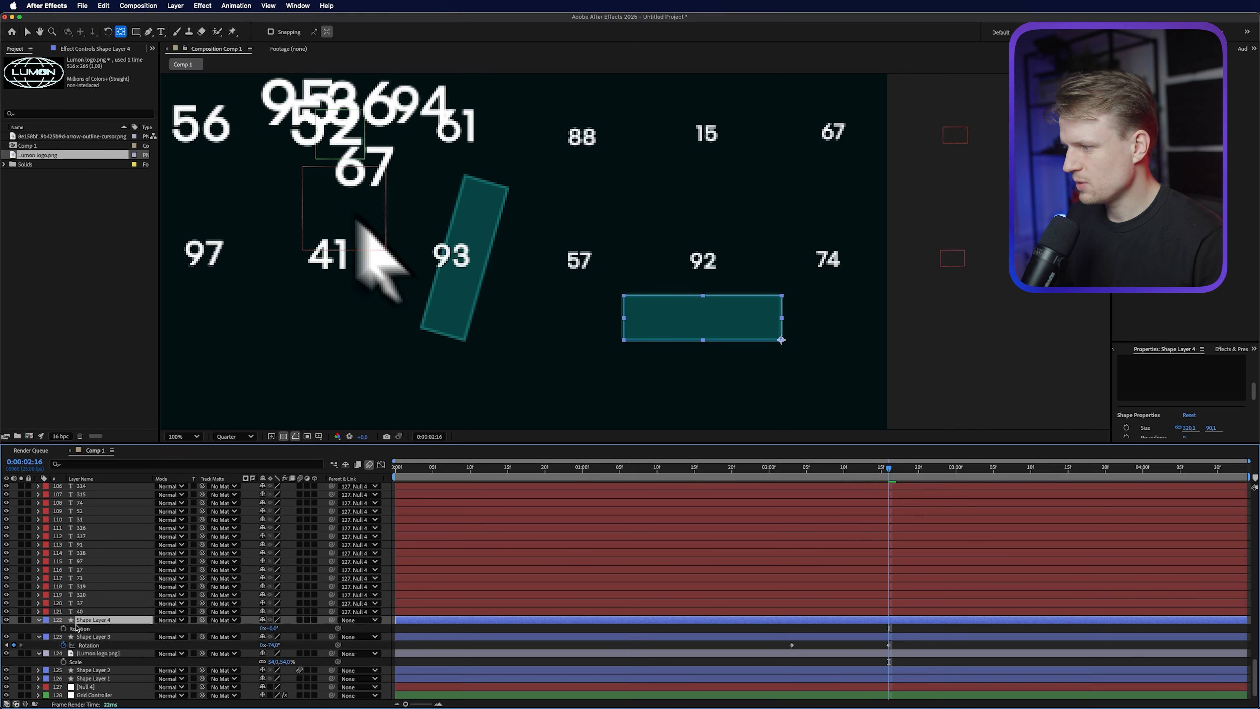
click(64, 628)
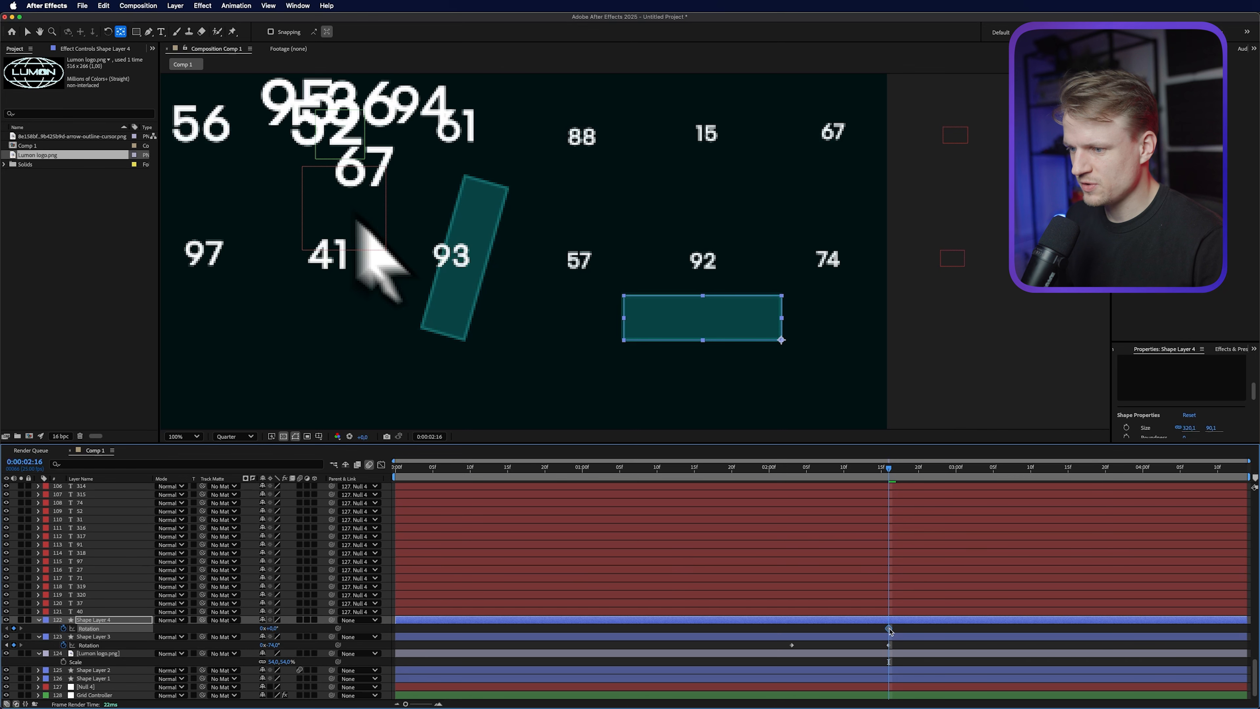
drag(799, 629, 792, 629)
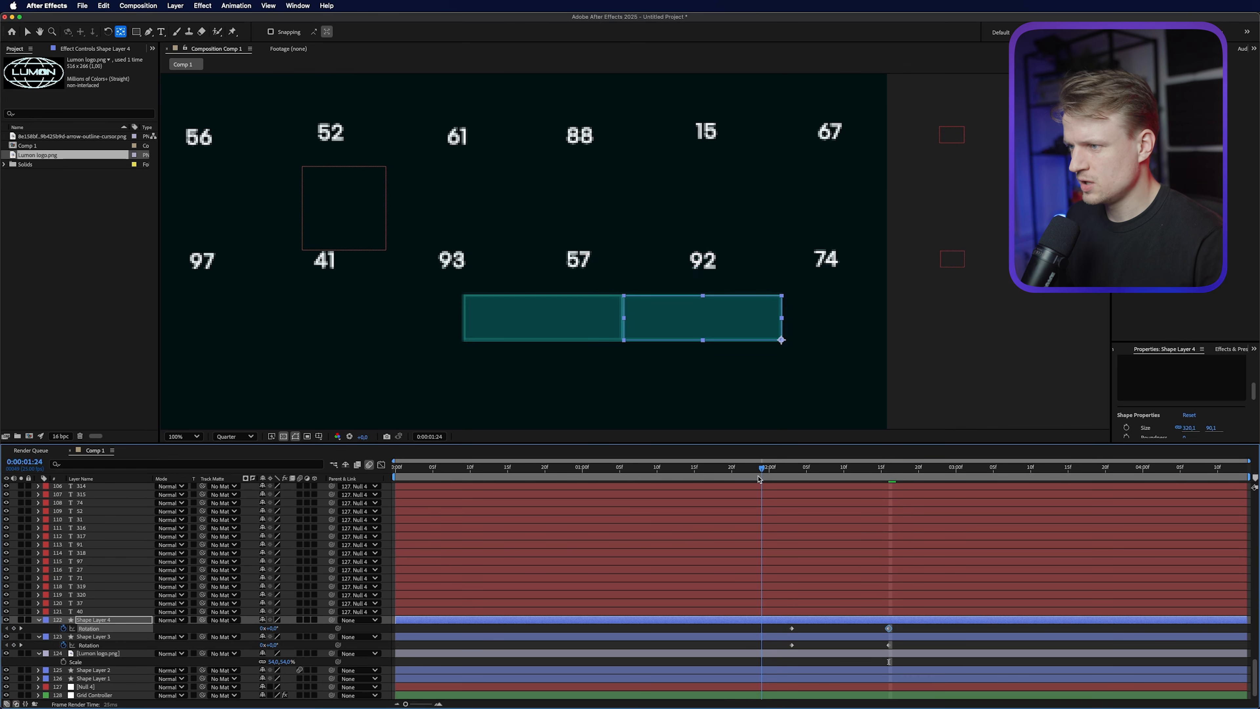
- Move the first Rotation keyframes of Shape Layers 3 and 4 to 0:00:01:17 and preview the flaps opening
drag(762, 468, 710, 468)
drag(799, 625, 710, 646)
key(comma)
key(comma)
key(comma)
key(comma)
key(space)
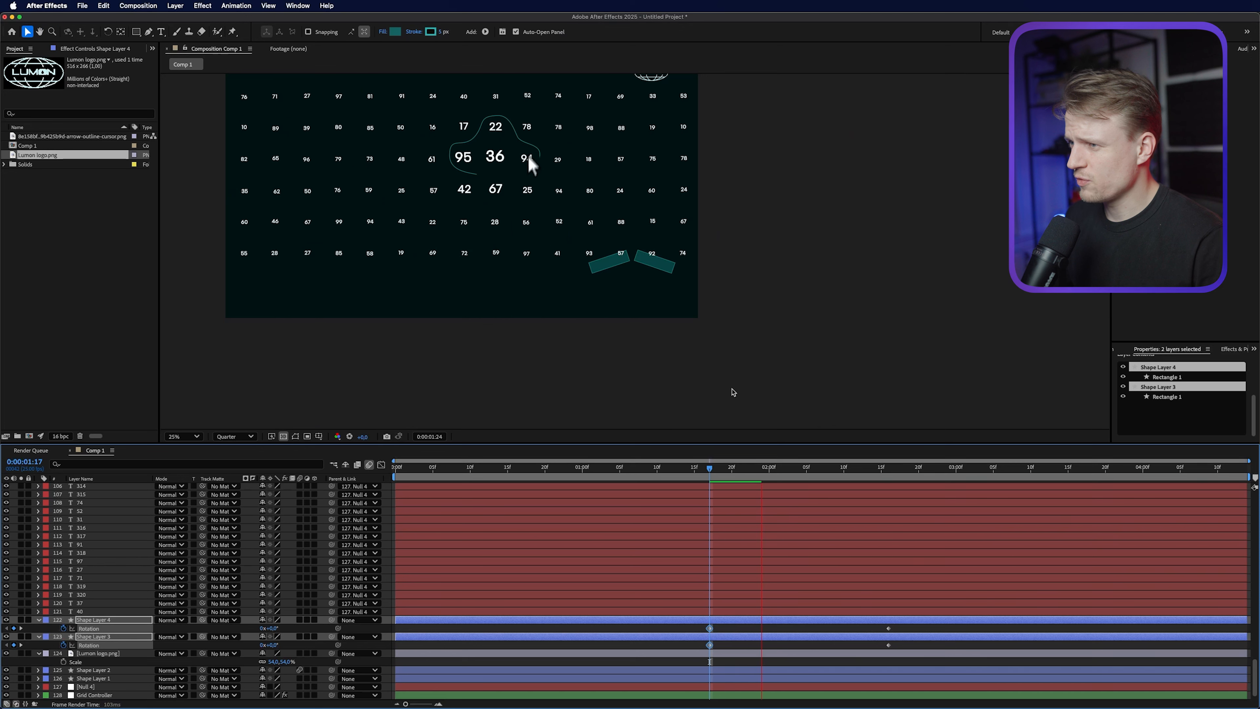
key(space)
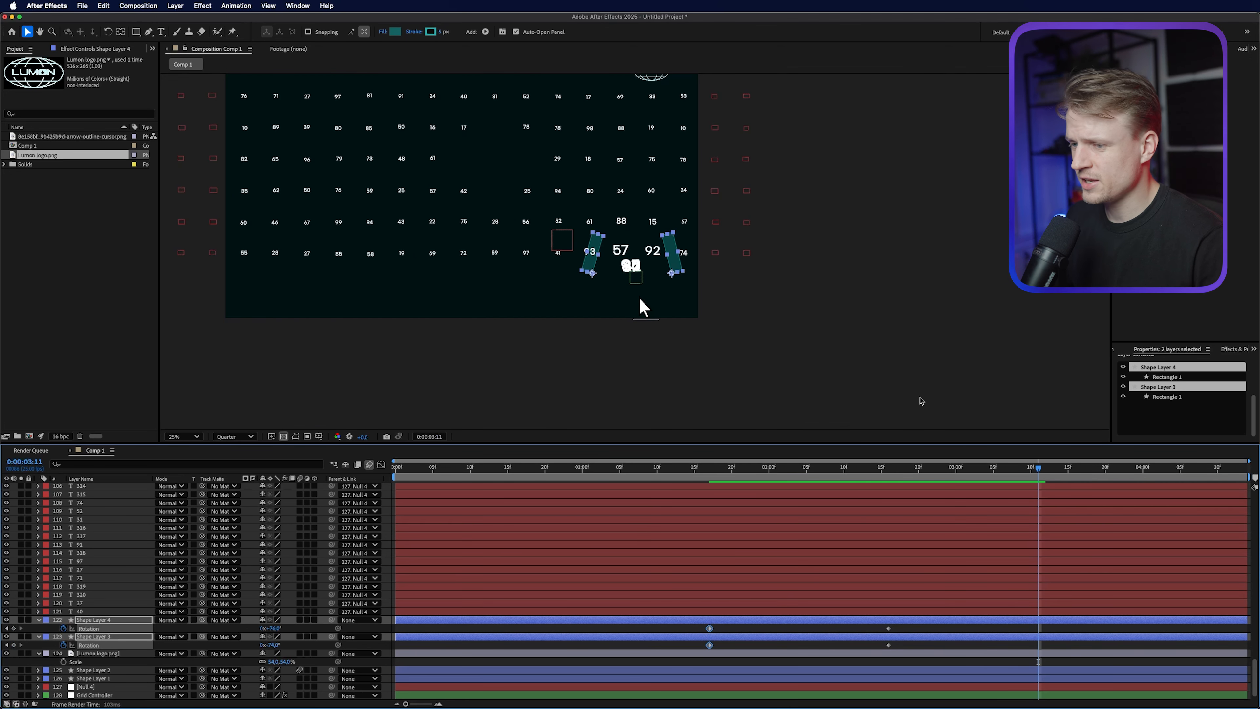
- Lock the Dark Cyan Solid 1 background layer so that it cannot be selected in the composition
key(shift+Page_Up)
scroll(642, 302, up, 2)
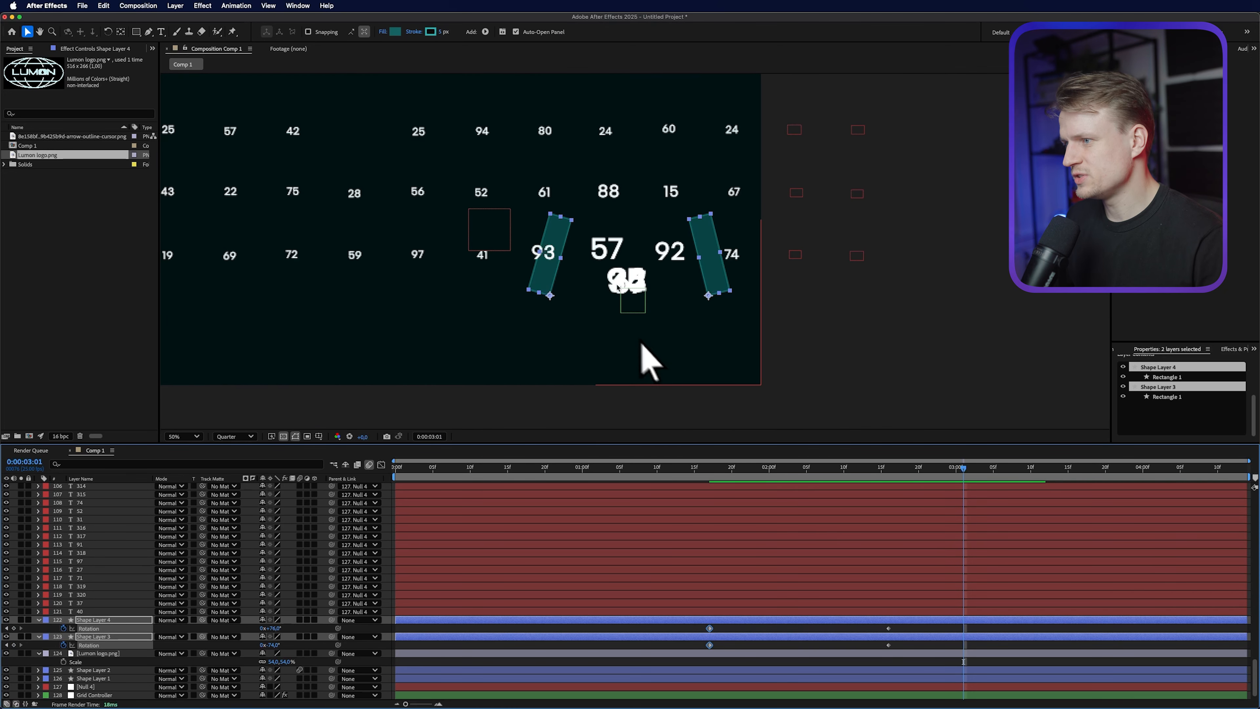
click(626, 292)
click(566, 398)
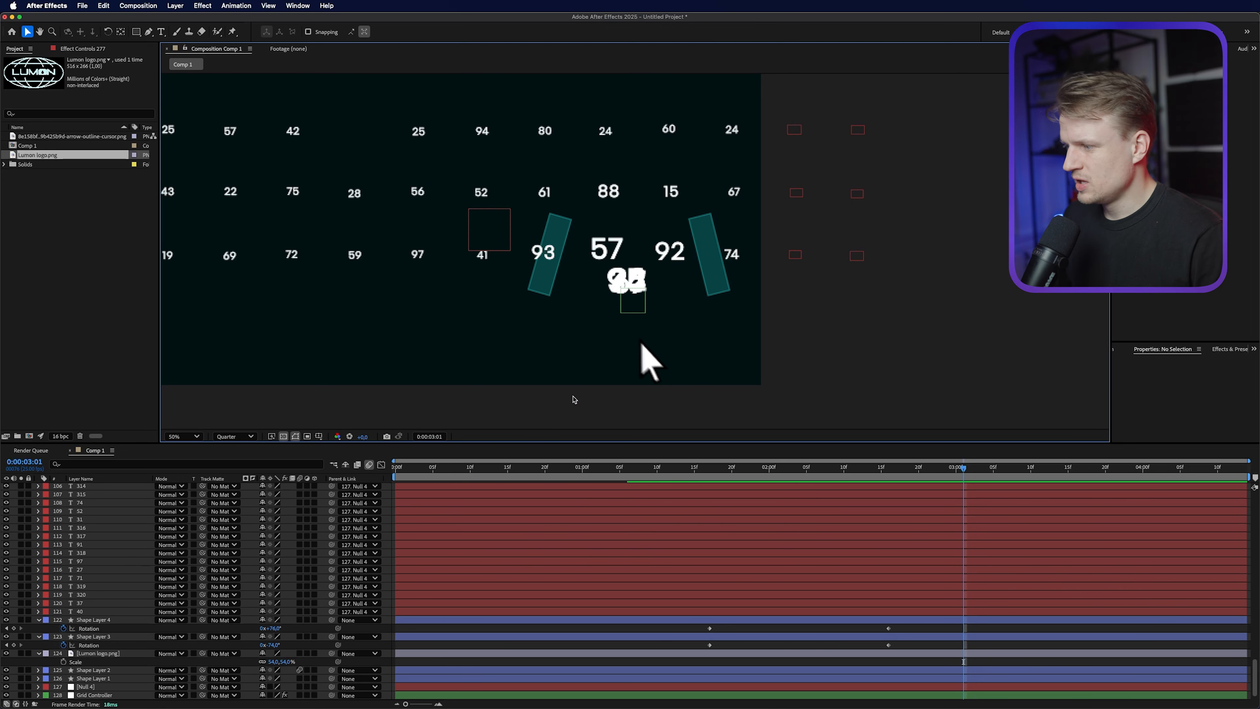
click(439, 369)
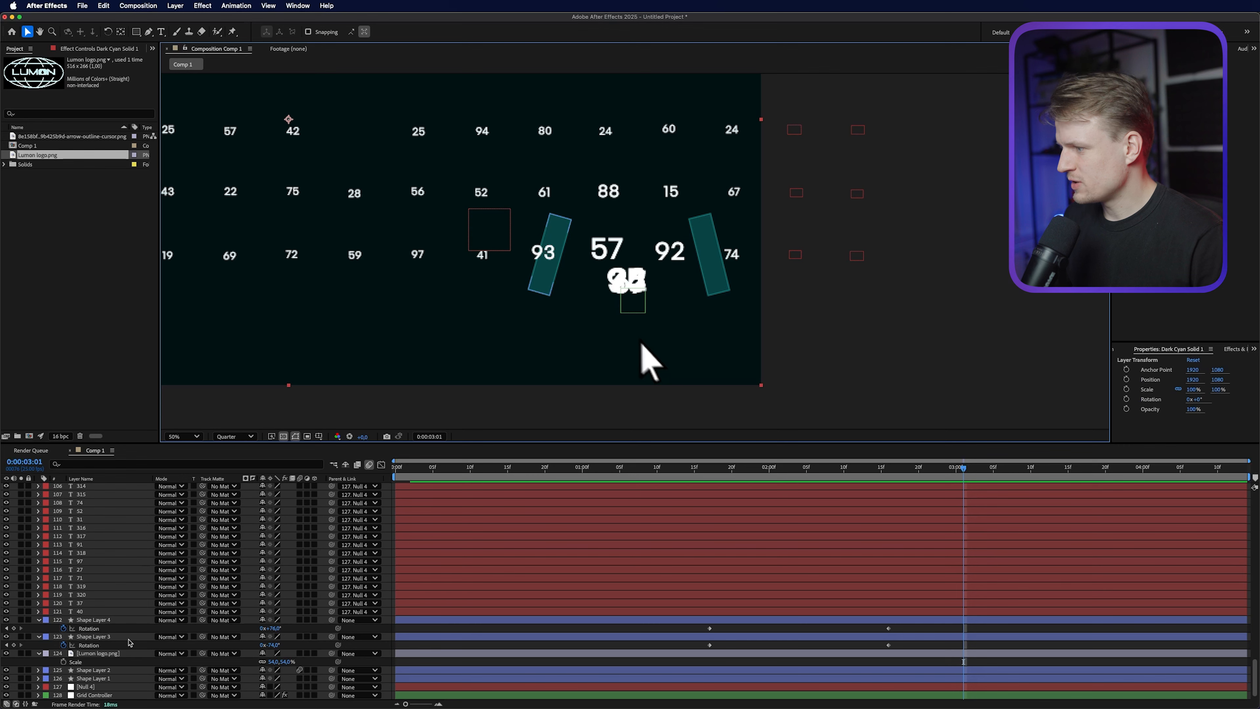
scroll(34, 691, down, 1)
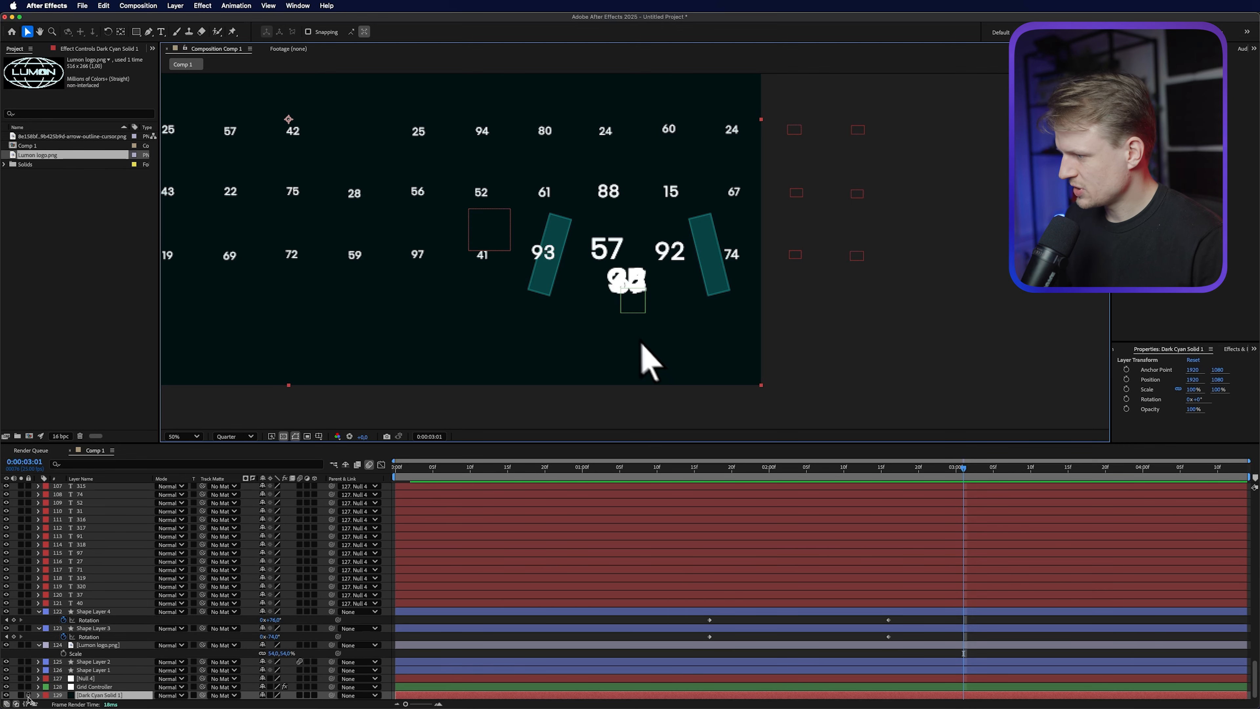
click(28, 695)
- Select the five clustered number layers above the box and keyframe their Opacity from 100% at 0:00:02:24 to 0% at 0:00:03:06
key(period)
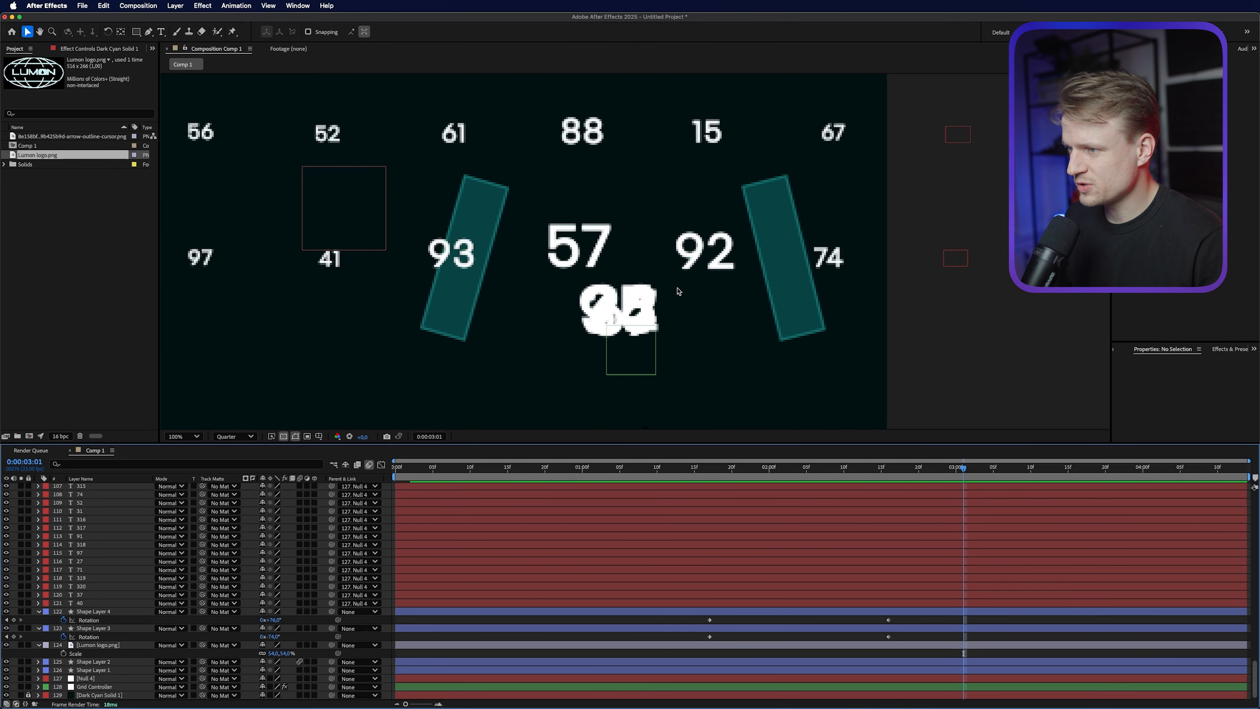
drag(679, 286, 618, 304)
scroll(963, 469, up, 2)
drag(963, 468, 866, 477)
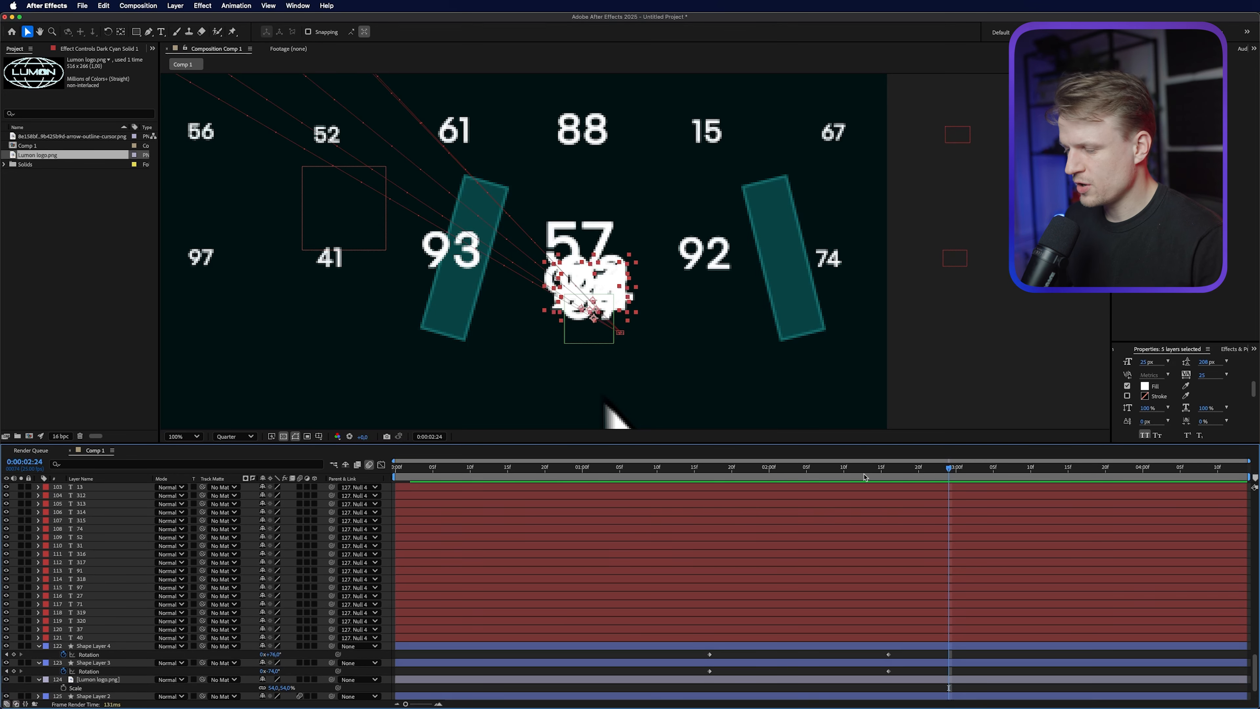
key(t)
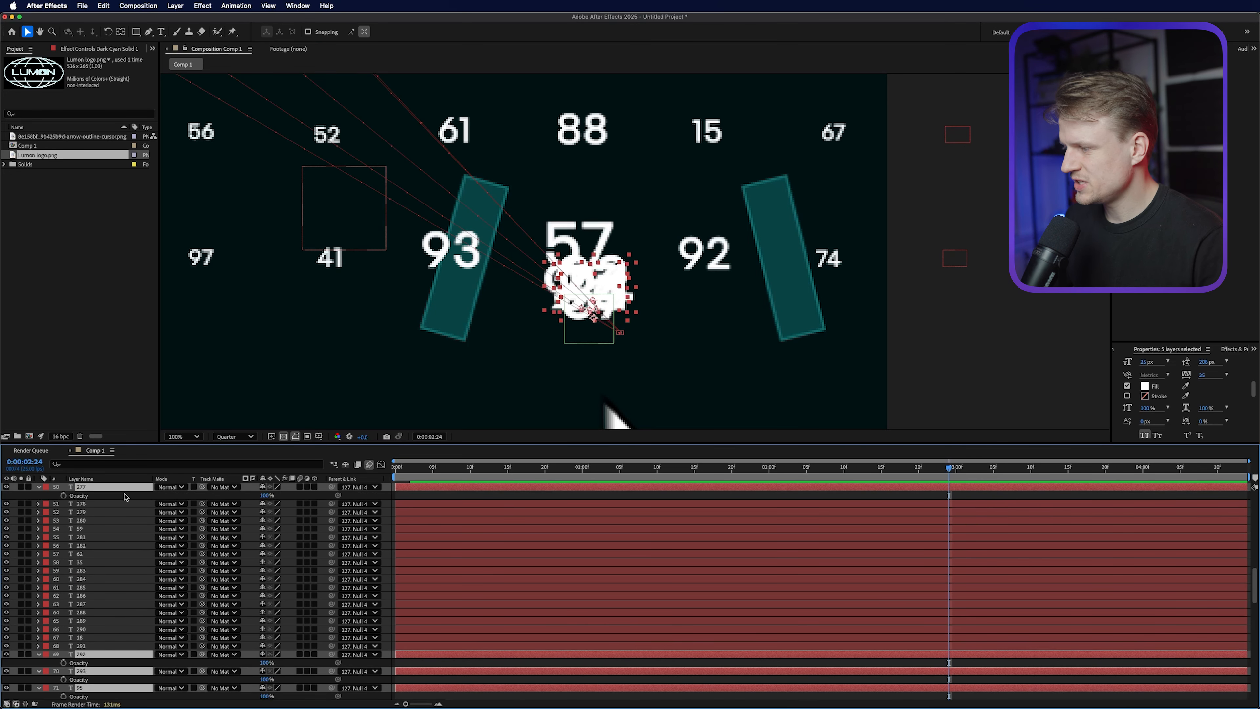
key(alt+shift+t)
drag(961, 468, 1000, 469)
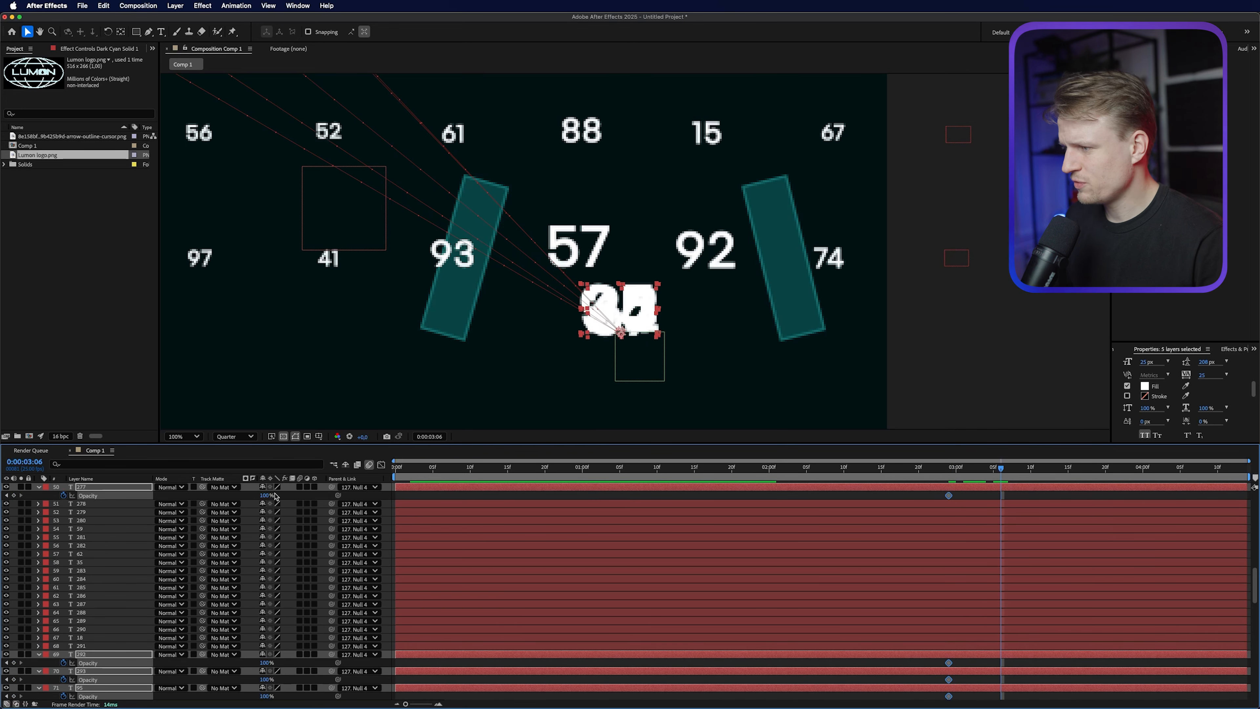
drag(274, 494, 40, 518)
- Close the flaps by keyframing the Rotation of Shape Layers 3 and 4 from their open angles at 0:00:03:09 to 0° at about 0:00:03:23
drag(960, 467, 1022, 477)
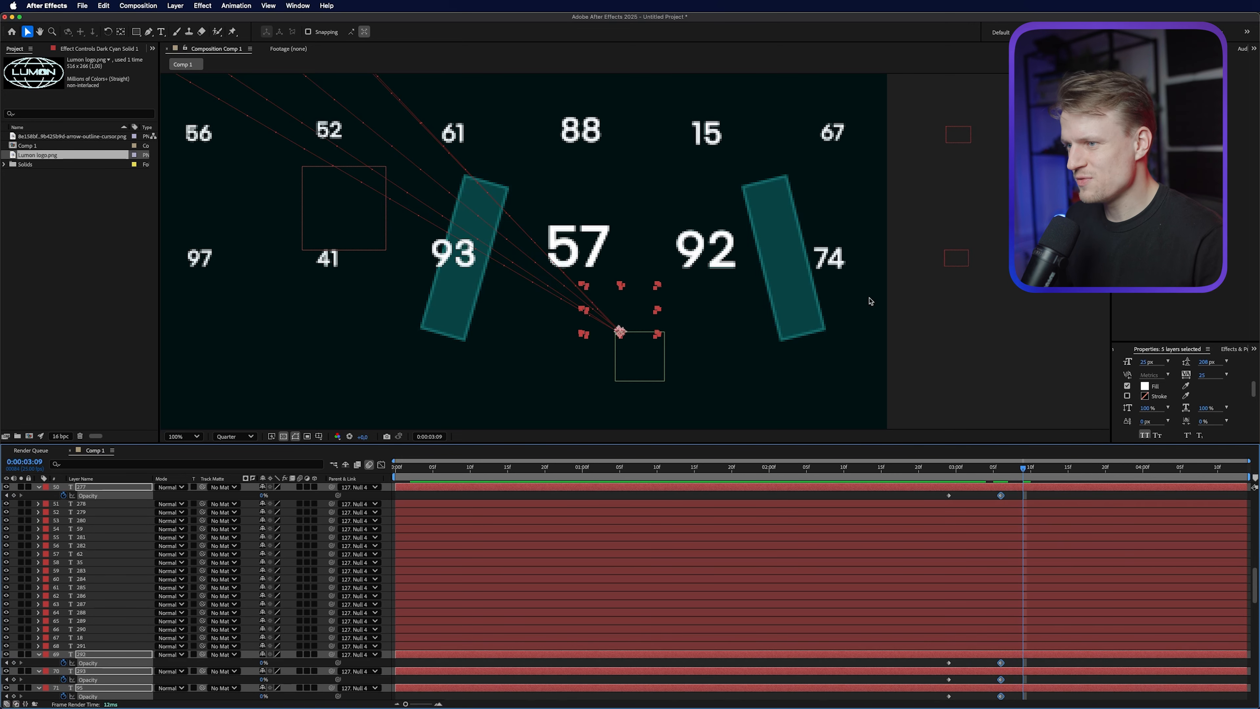
click(808, 294)
scroll(962, 591, down, 10)
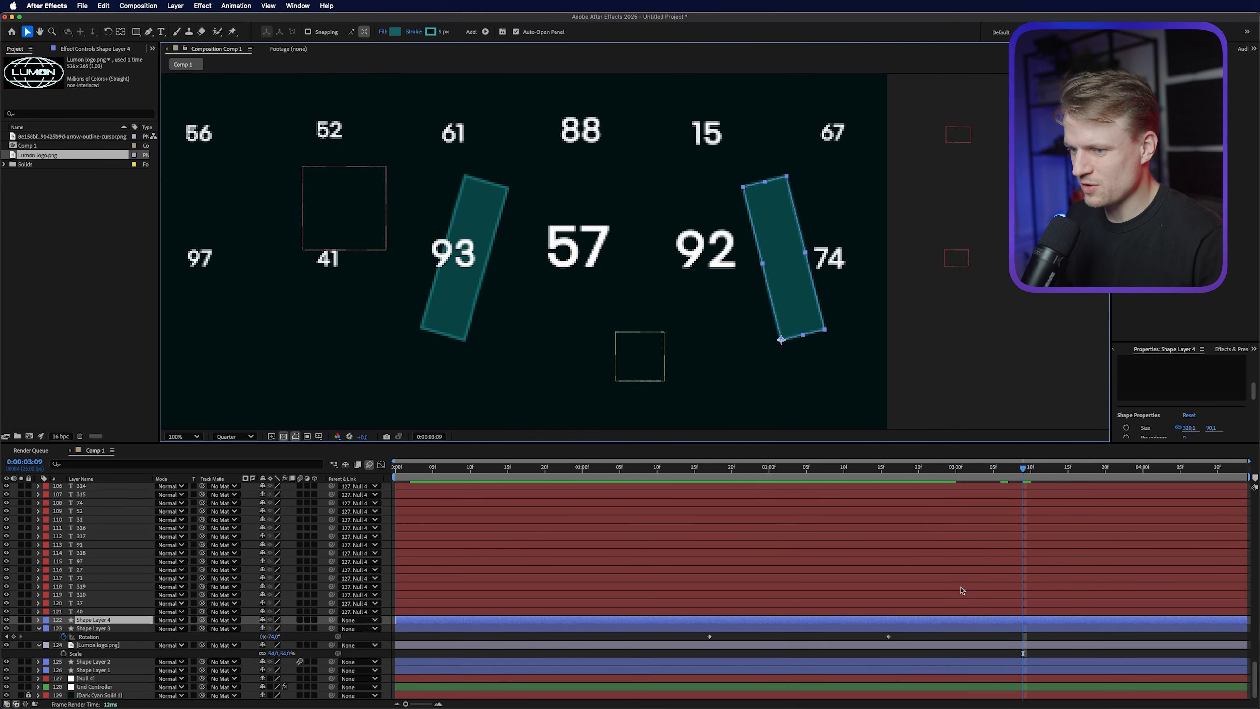
click(1136, 634)
drag(1036, 462, 1128, 466)
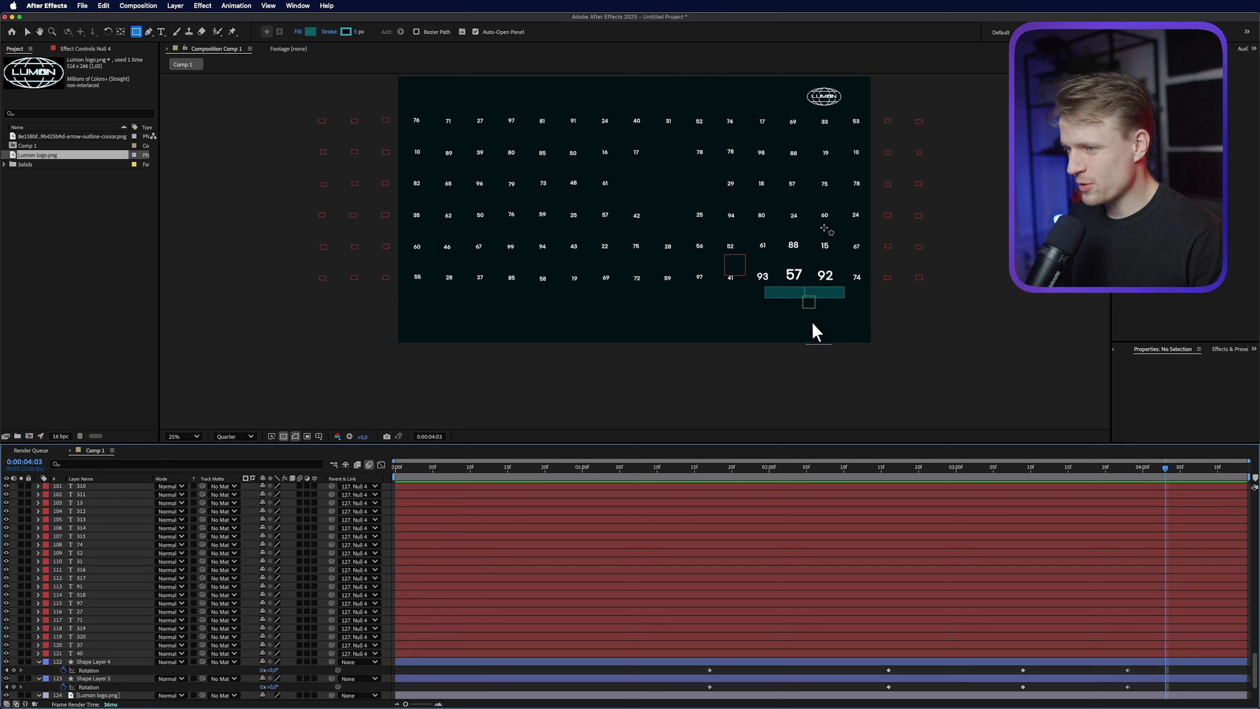
- Pre-compose all layers except the locked background into a new composition named Number animation, moving all attributes into it
key(v)
key(h)
drag(577, 214, 570, 272)
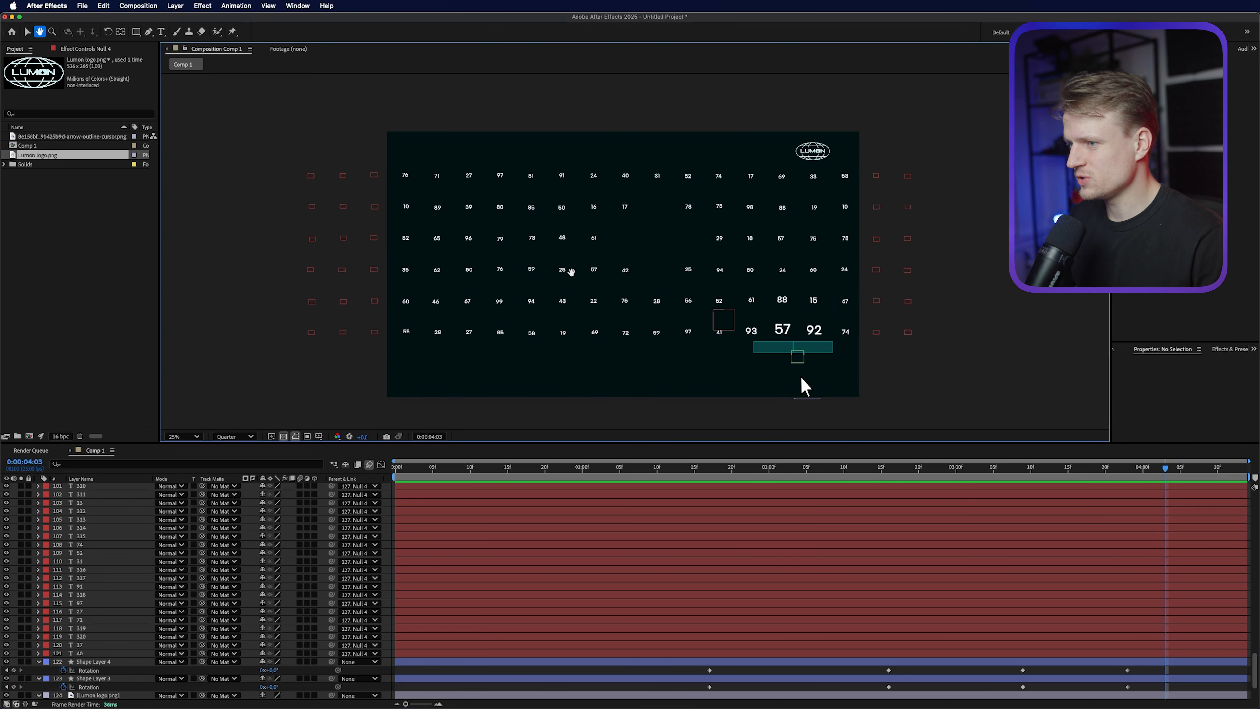
key(v)
click(804, 386)
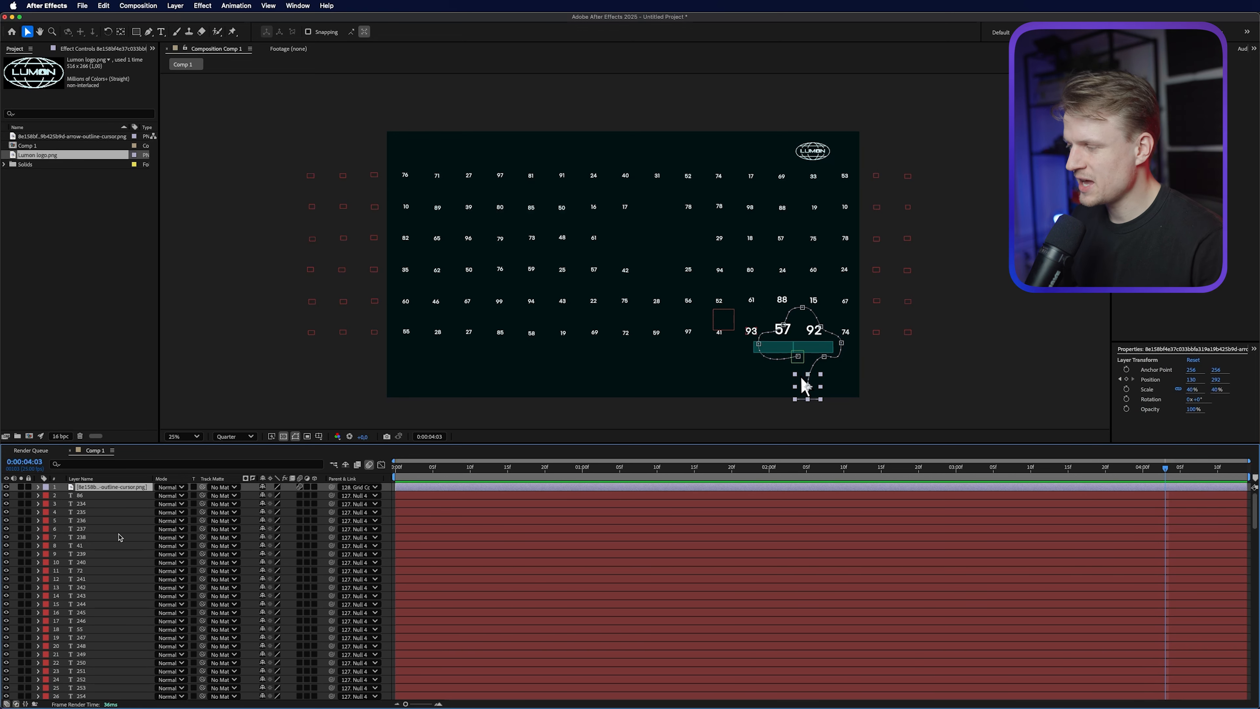
key(super+a)
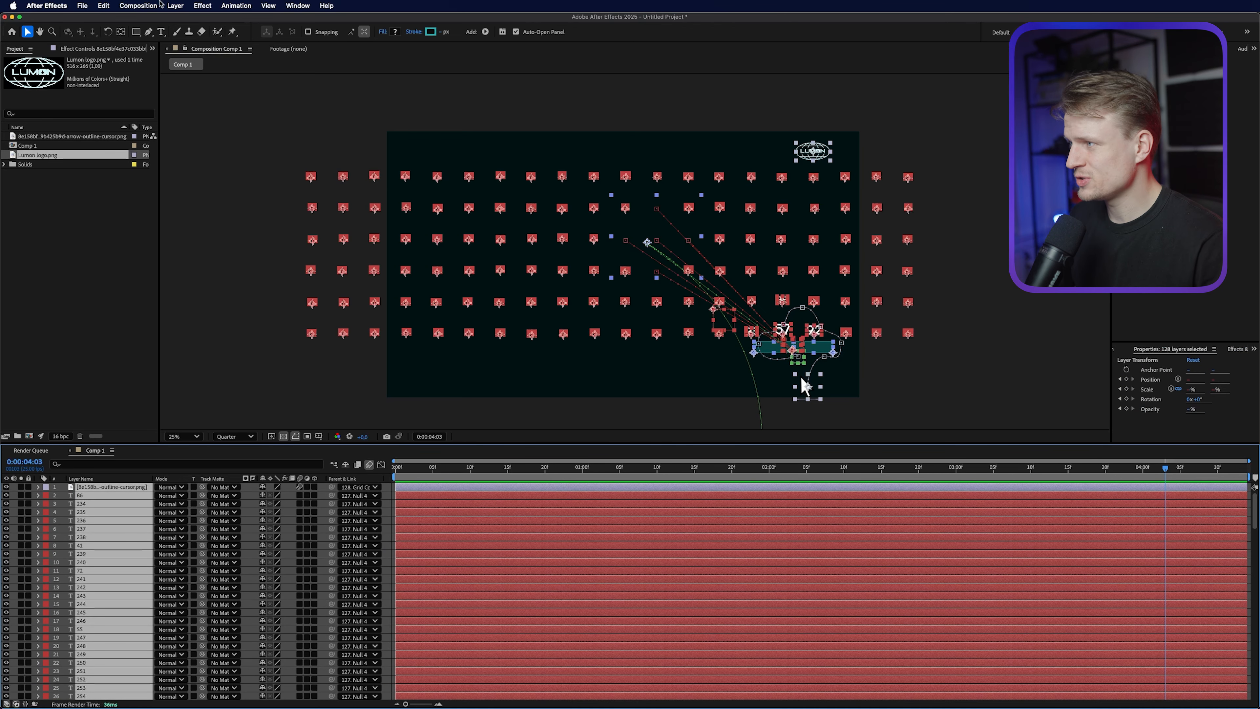
click(174, 6)
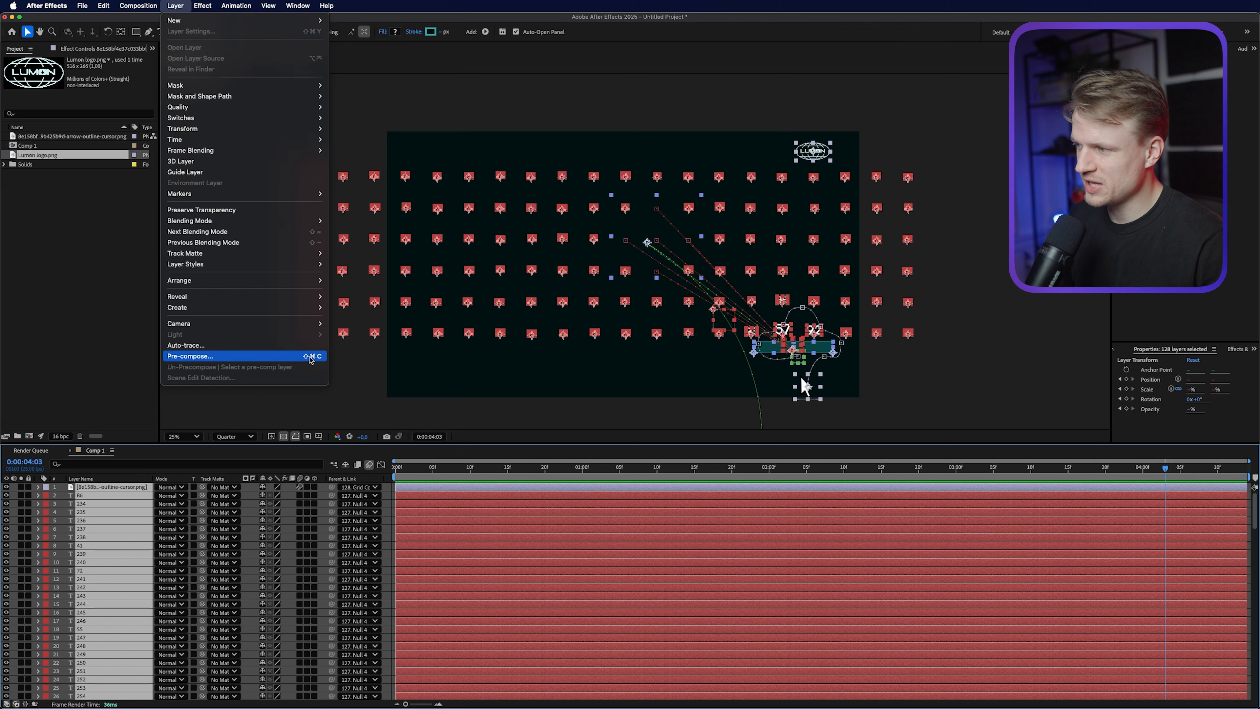
click(311, 357)
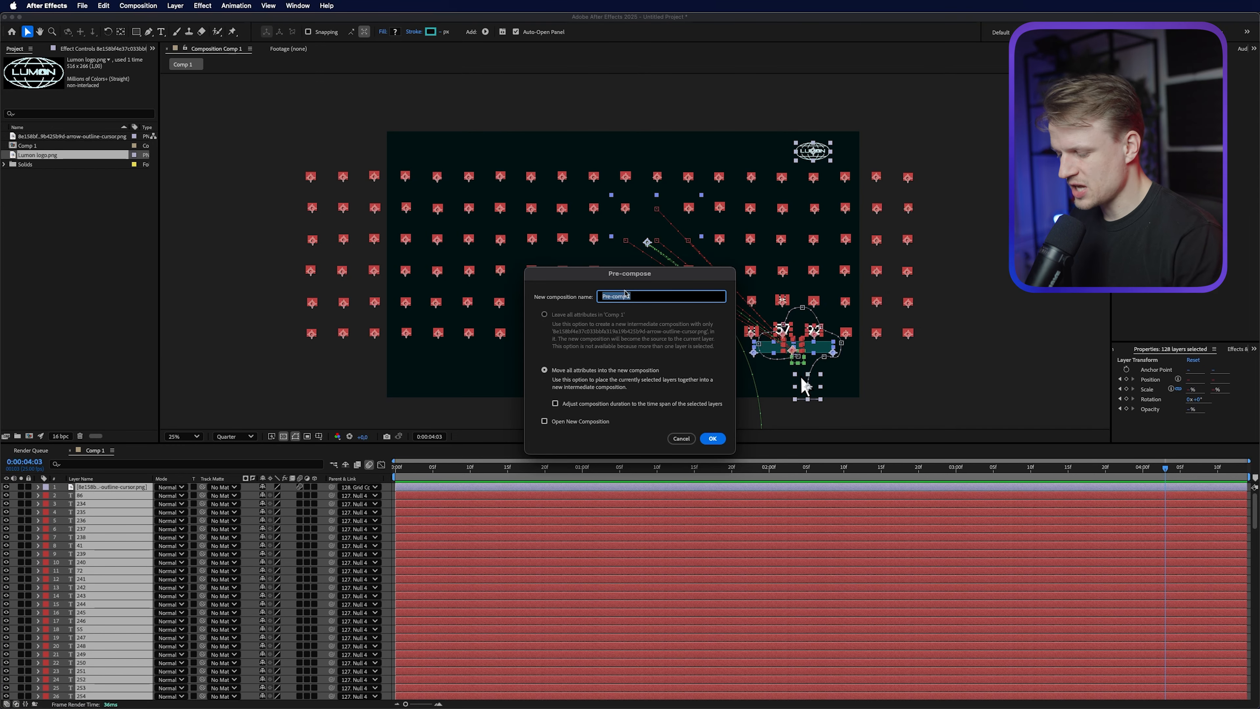
text(Number animation)
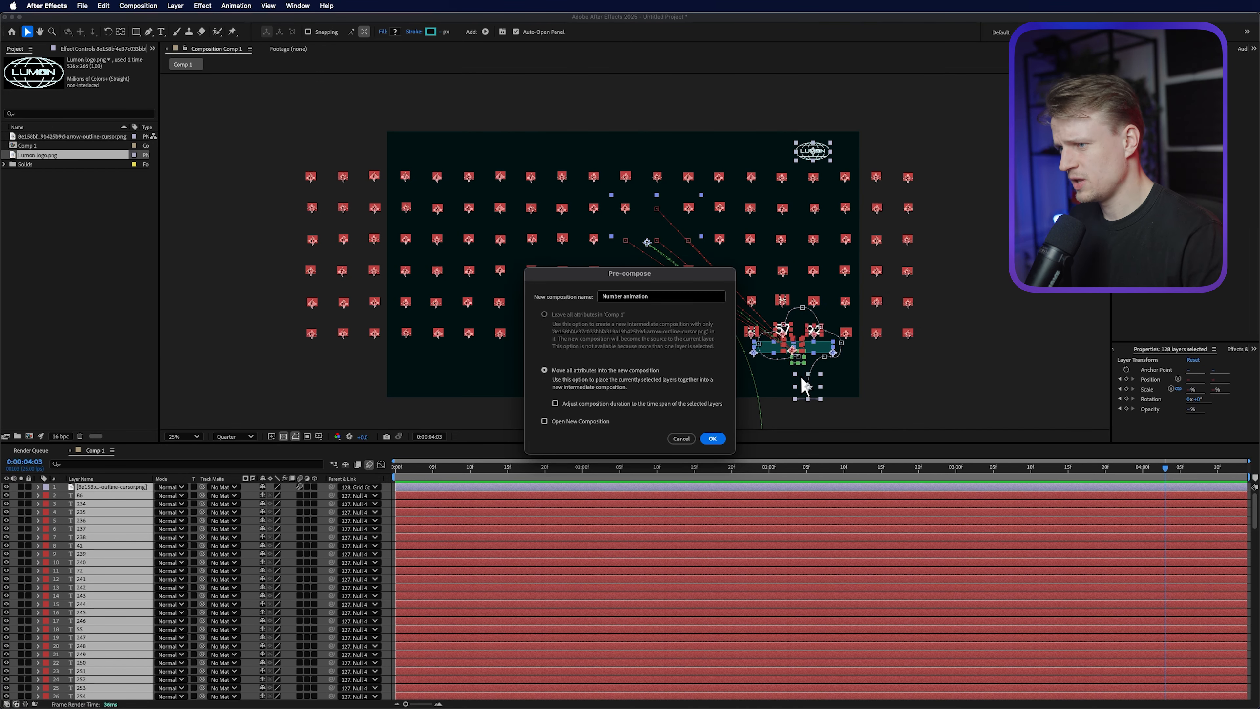
key(Return)
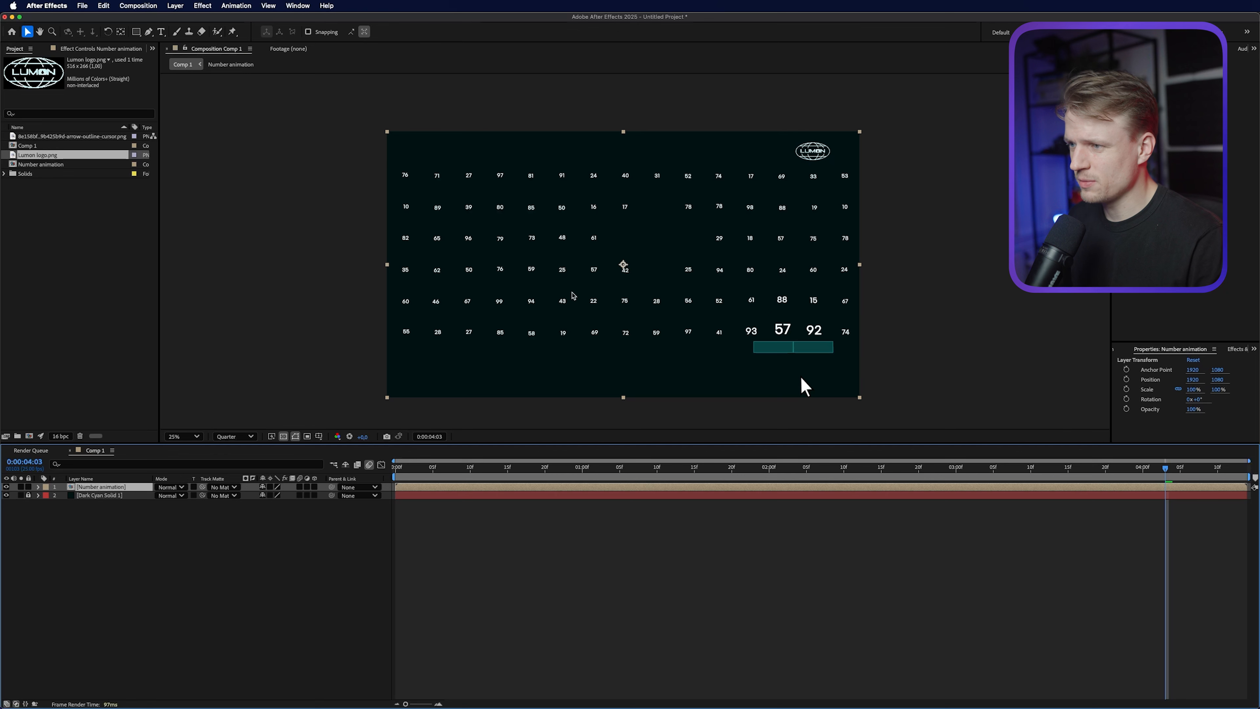
- Apply the CC Vignette effect to the Number animation layer
key(super+5)
text(vigne)
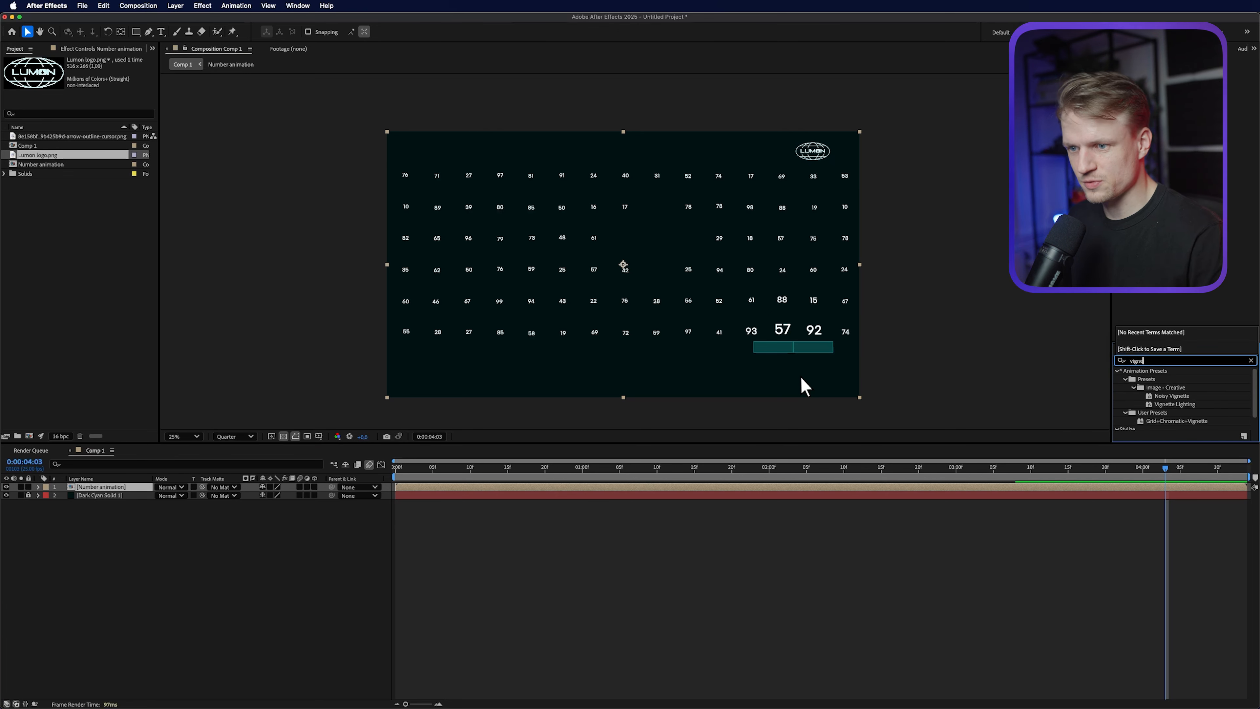
key(Return)
- Add the VR Chromatic Aberrations effect to the Number animation layer and set its Horizontal Field of View to 100
key(super+5)
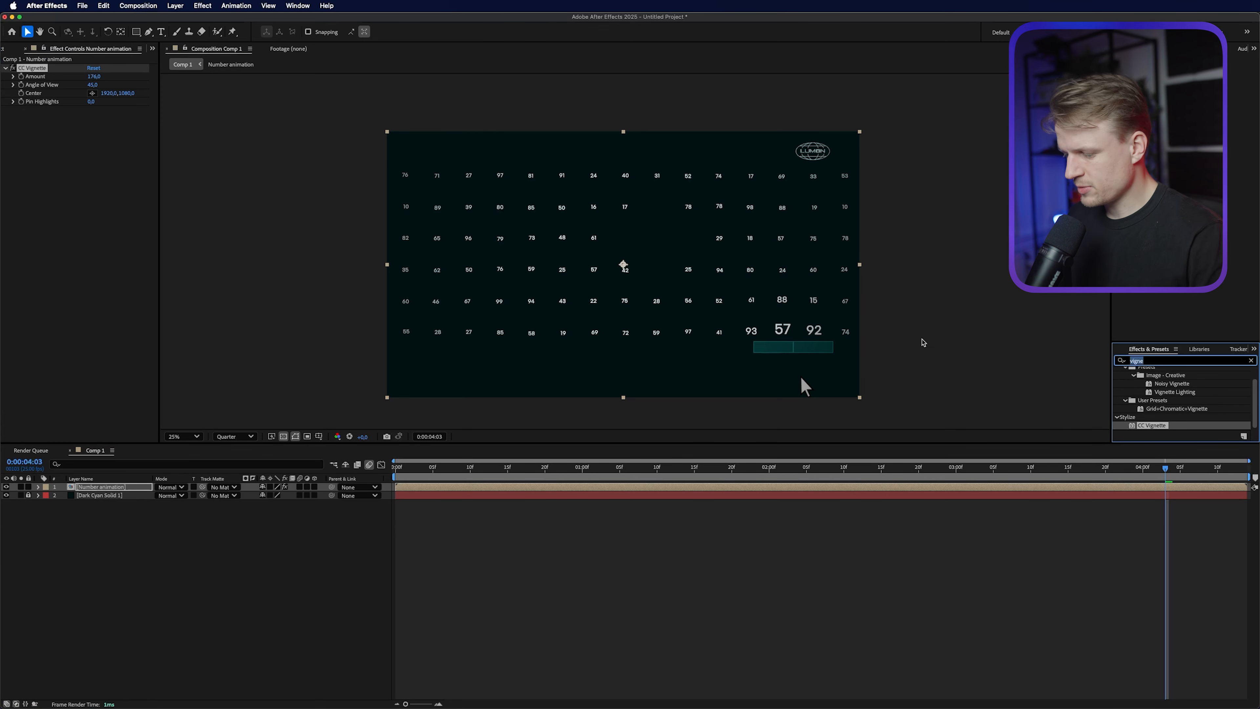
text(chrom)
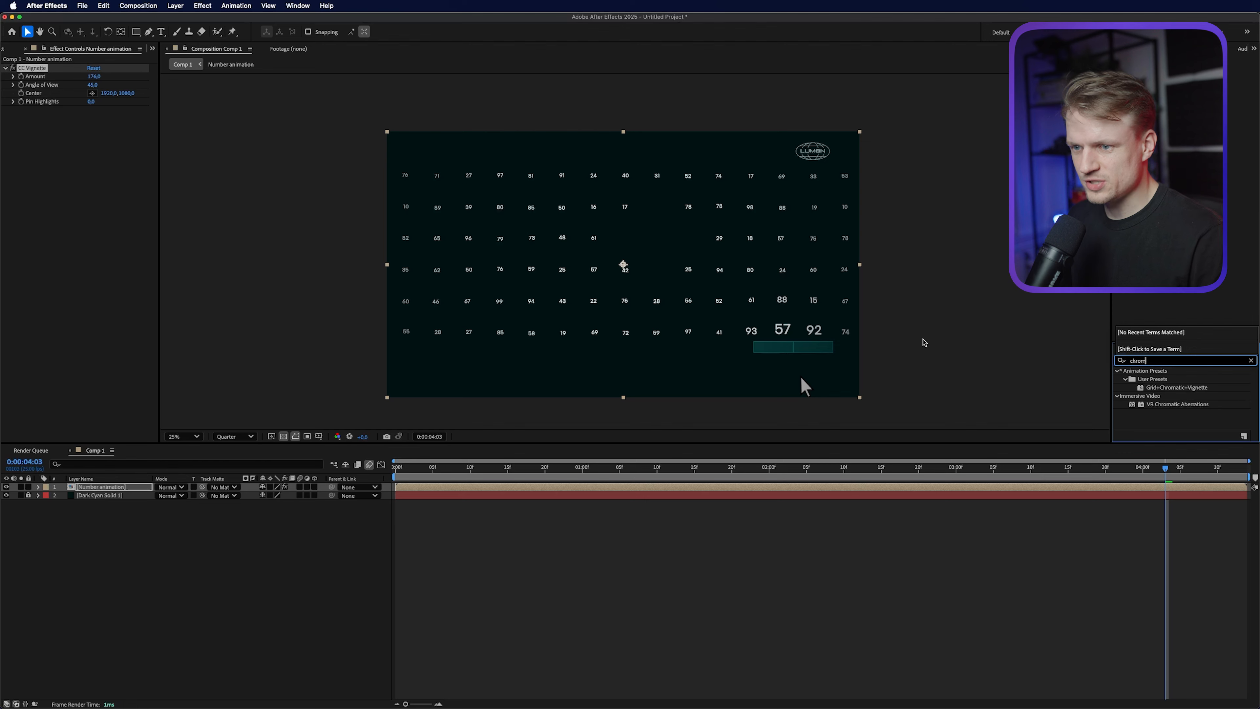
key(Return)
key(period)
key(comma)
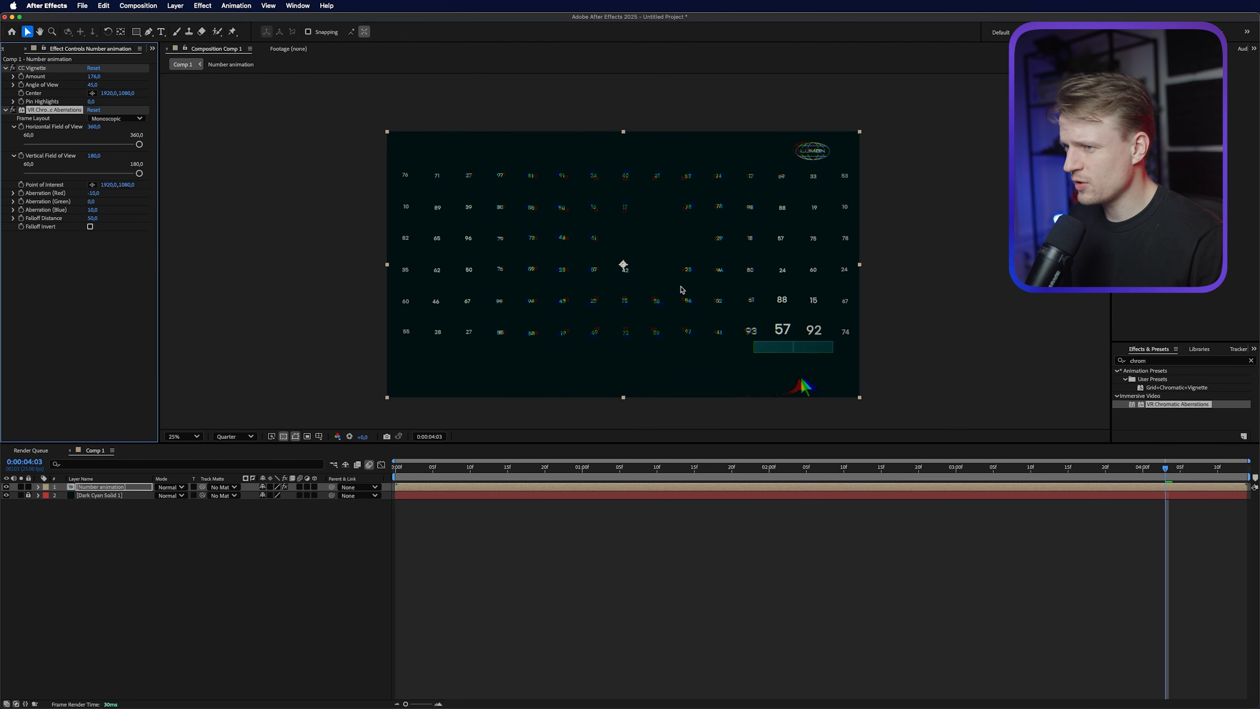
click(94, 127)
text(100)
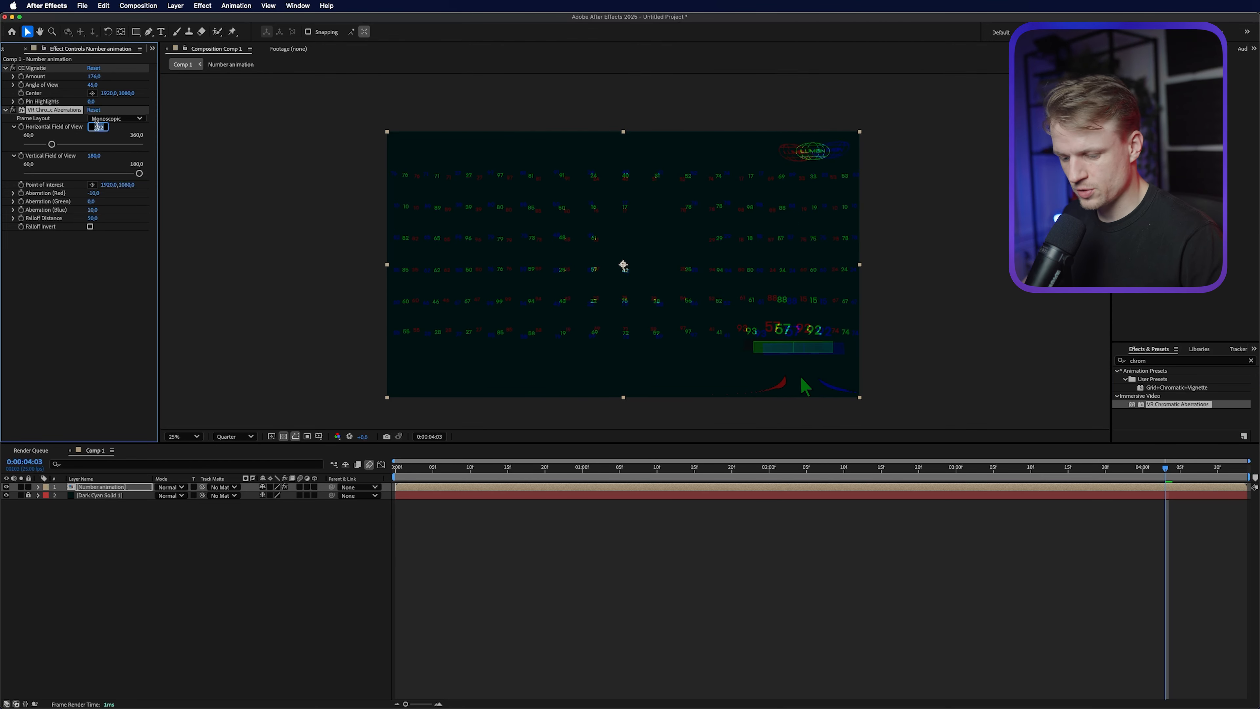
key(Return)
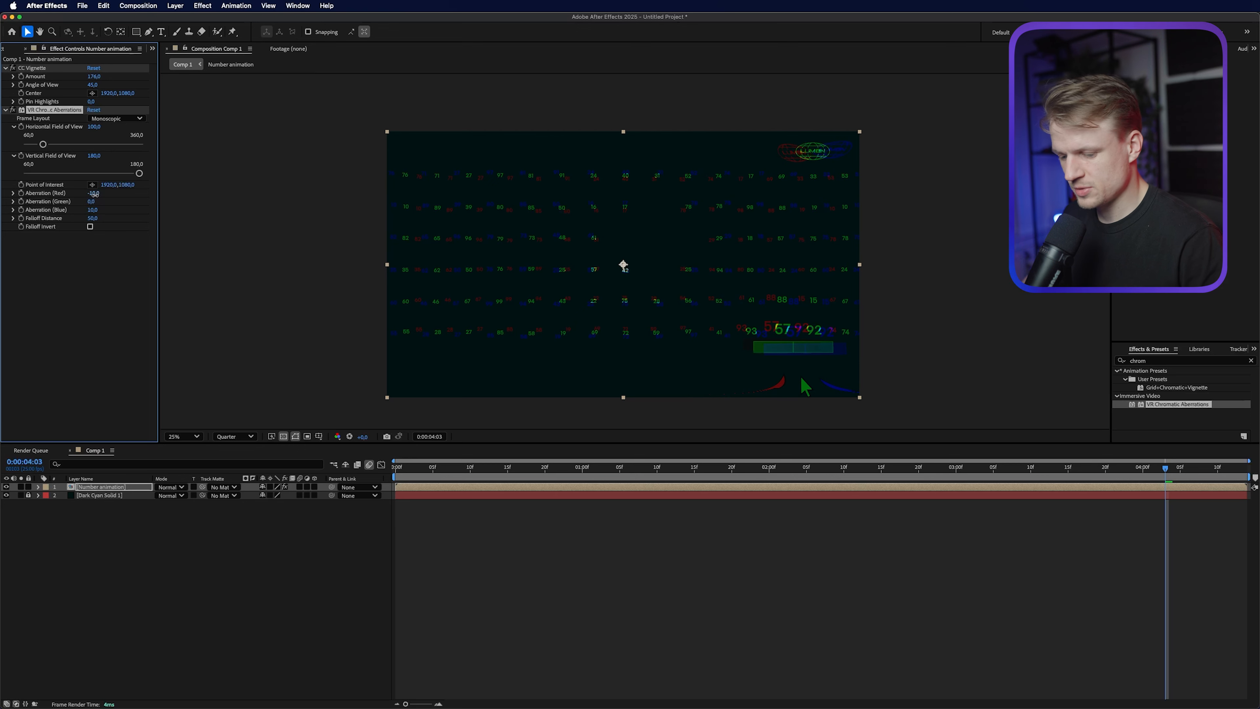
- Set Aberration (Red) to -1, Aberration (Blue) to 1 and Falloff Distance to 0 in the VR Chromatic Aberrations effect
text(-2)
key(Return)
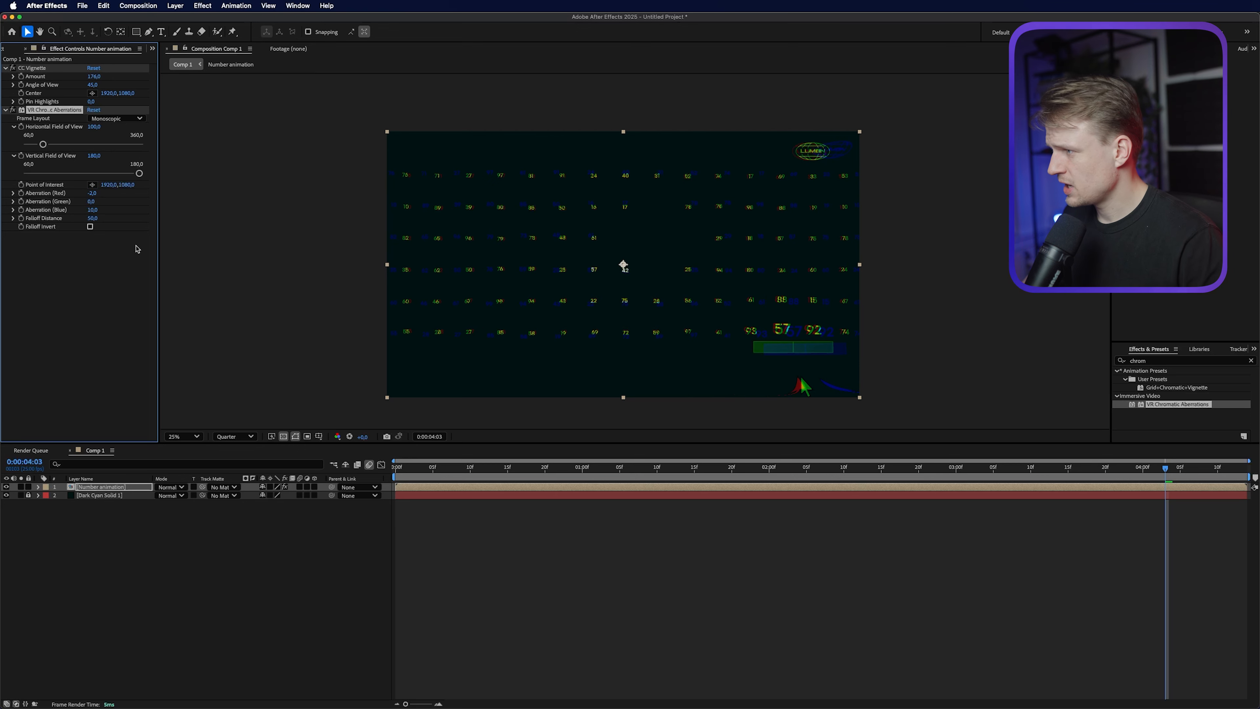
text(2)
key(Tab)
text(0)
key(Return)
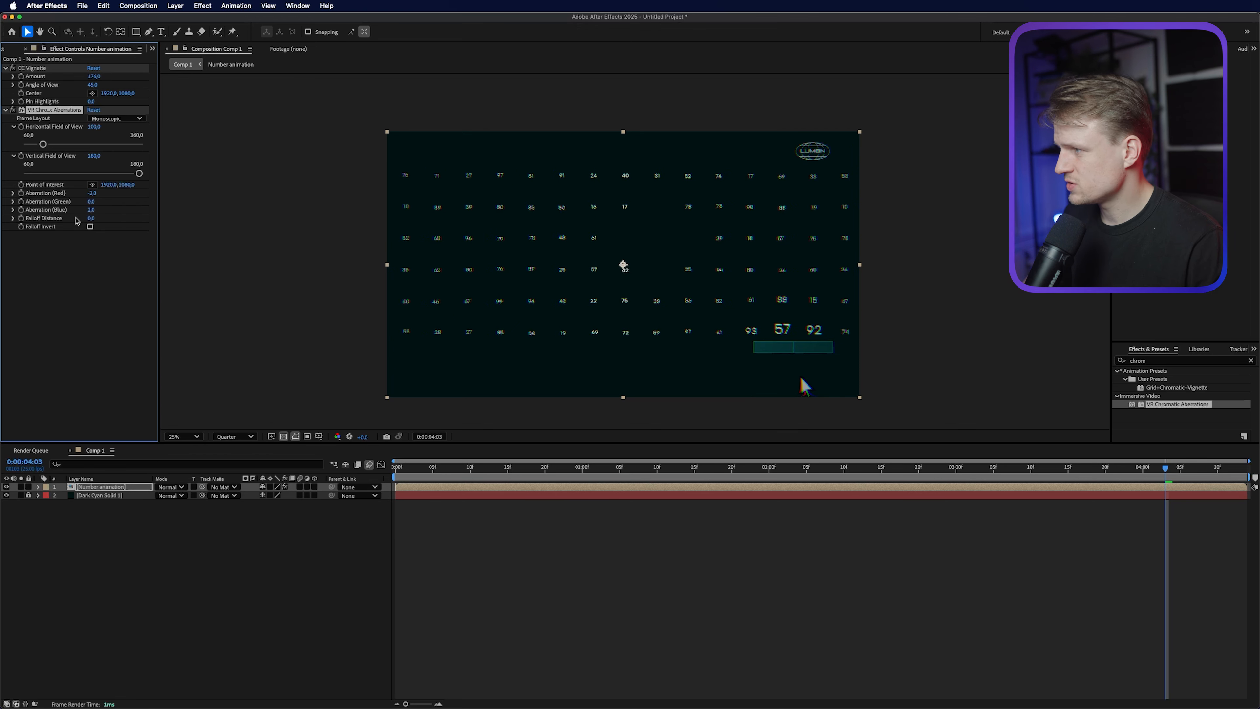
text(1)
click(129, 266)
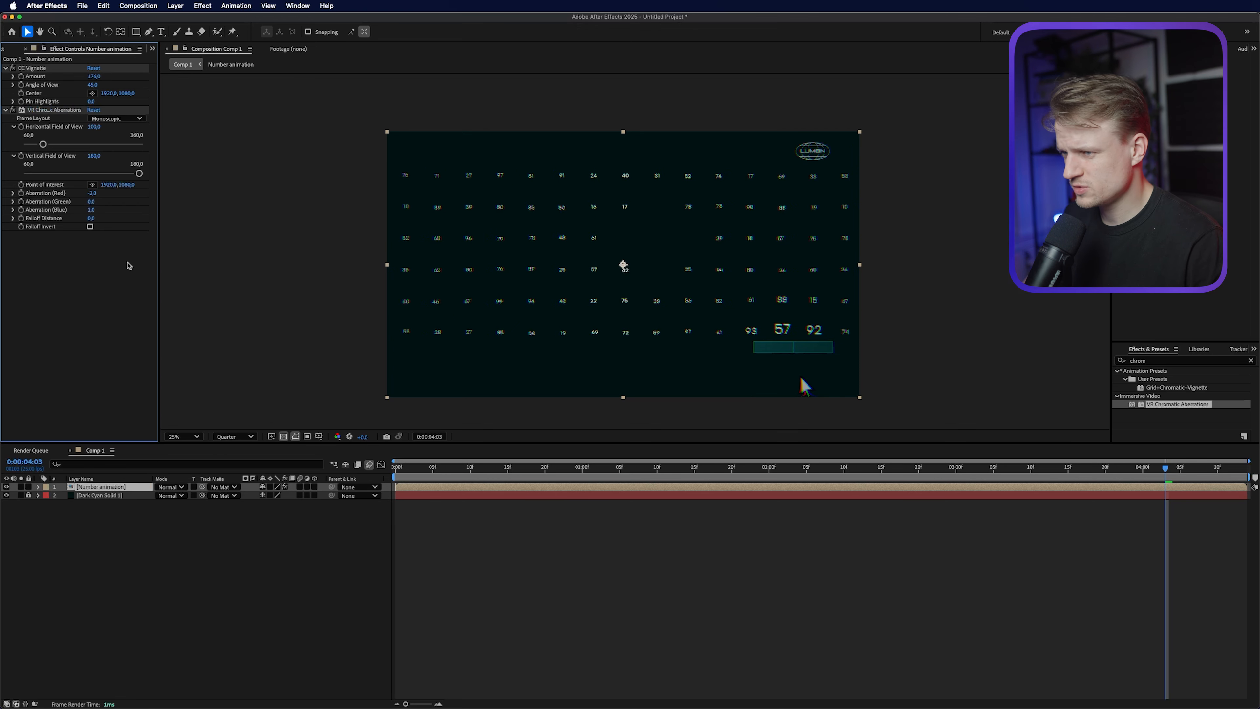
- Set the preview resolution to Full and inspect the colour fringing on the numbers around the box
scroll(832, 342, up, 3)
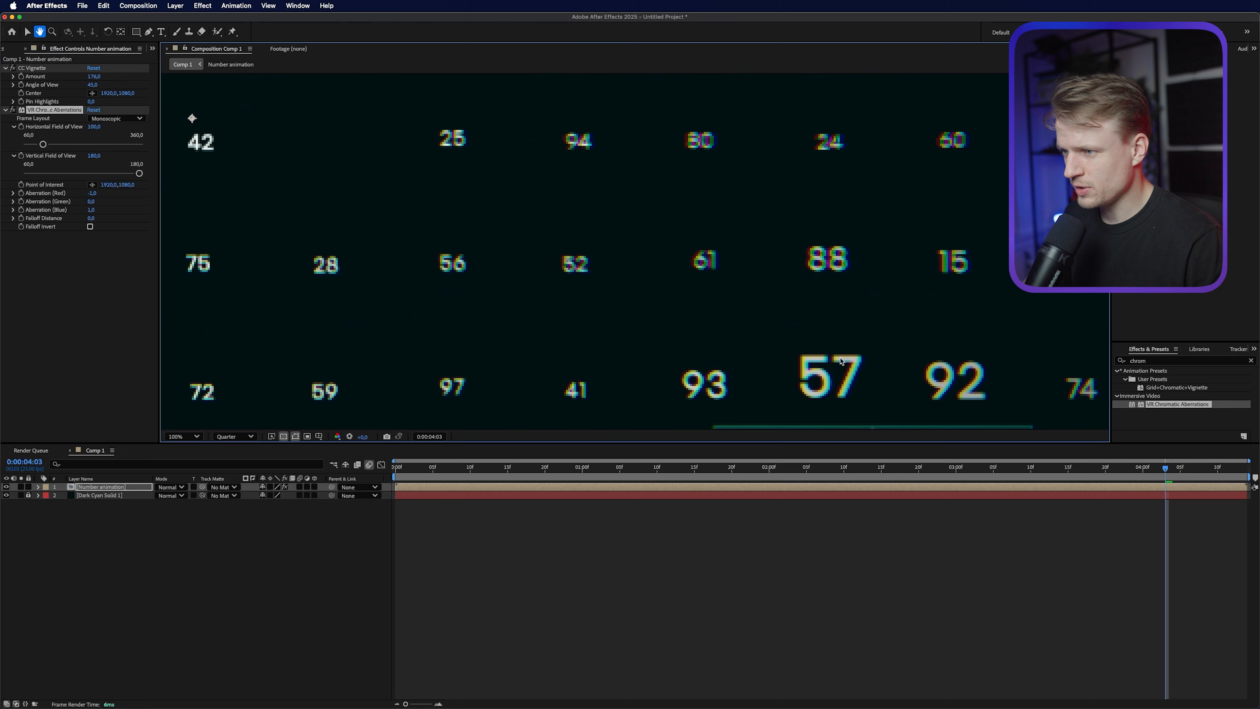
drag(829, 340, 776, 300)
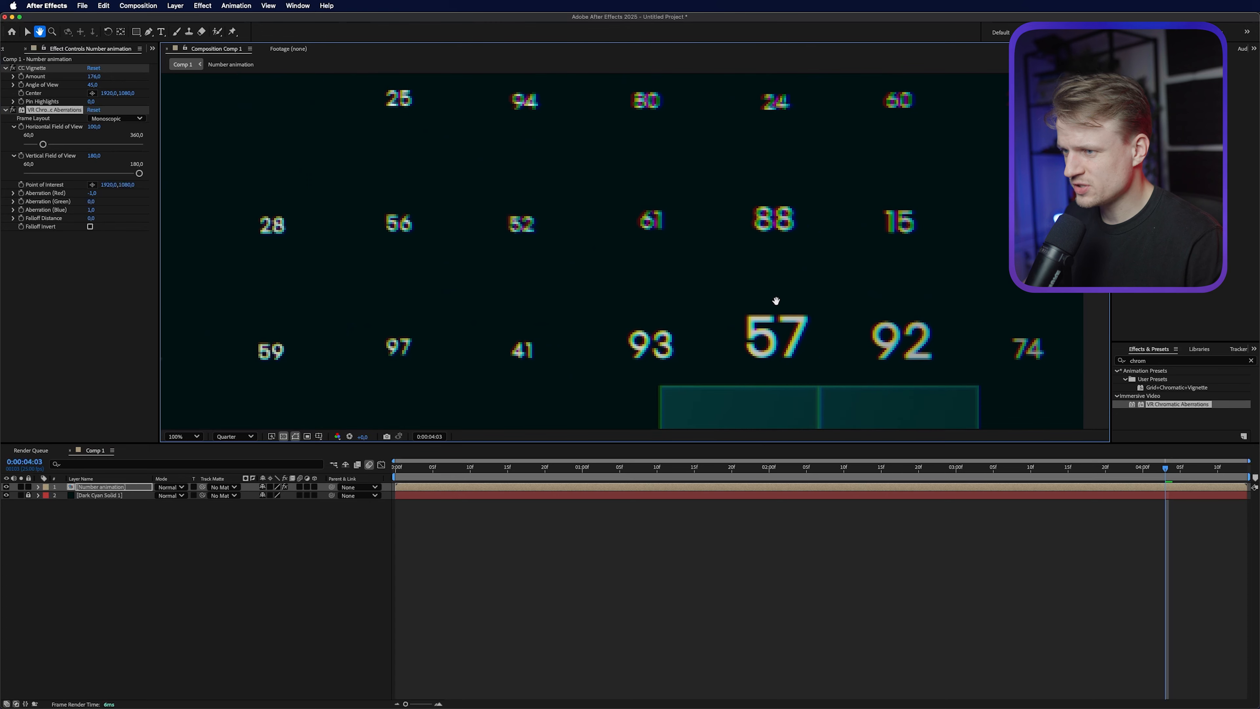
click(234, 436)
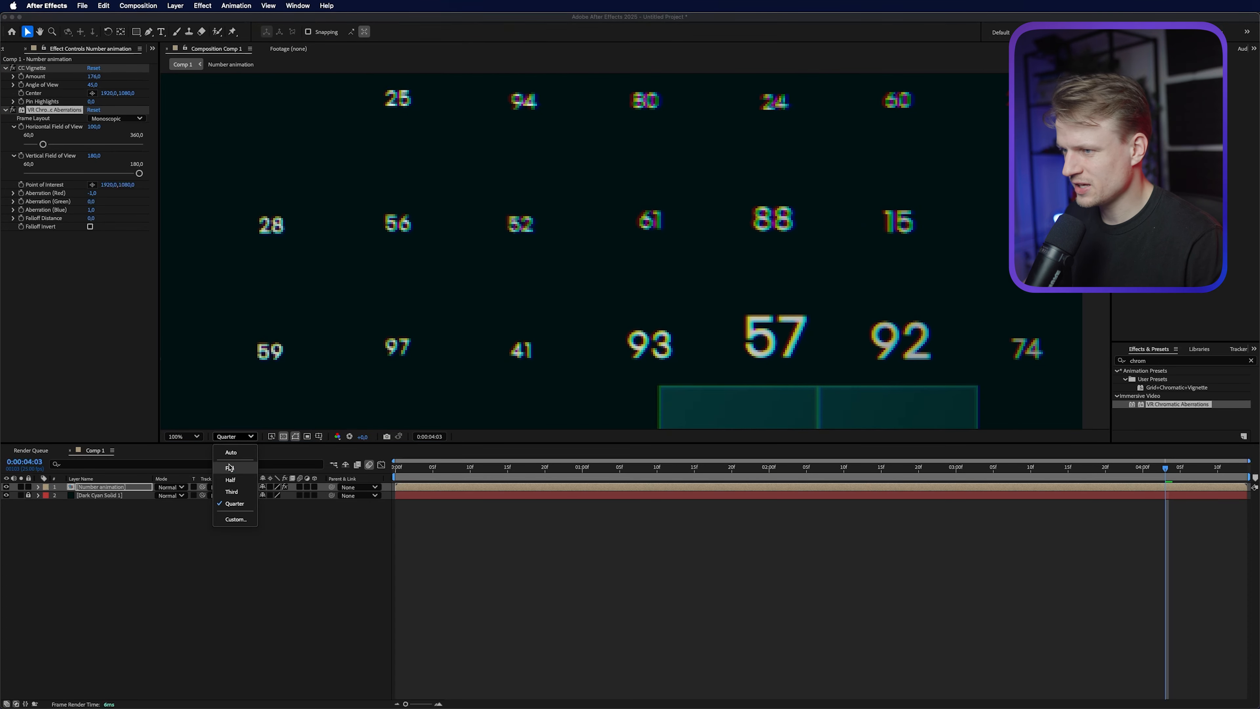
click(229, 456)
scroll(764, 322, down, 2)
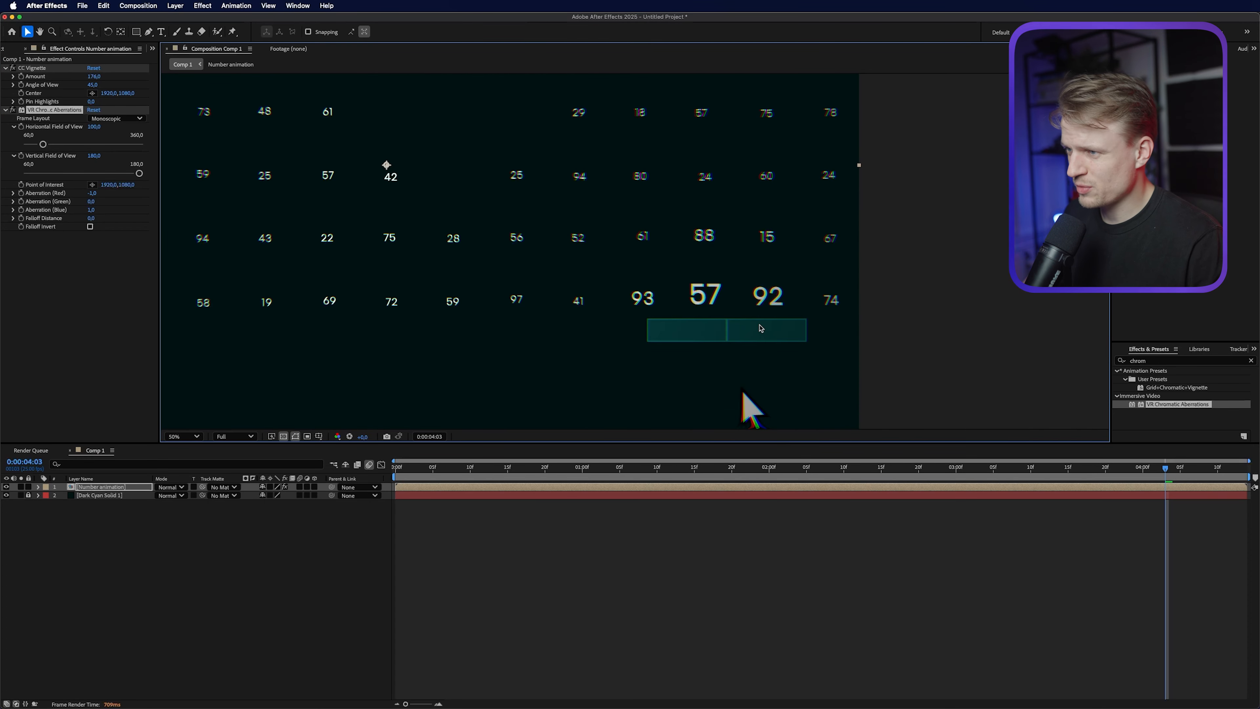
- Apply the Deep Glow effect to the Number animation layer and set its Exposure to 0.1
scroll(821, 365, down, 2)
key(super+f)
text(deep)
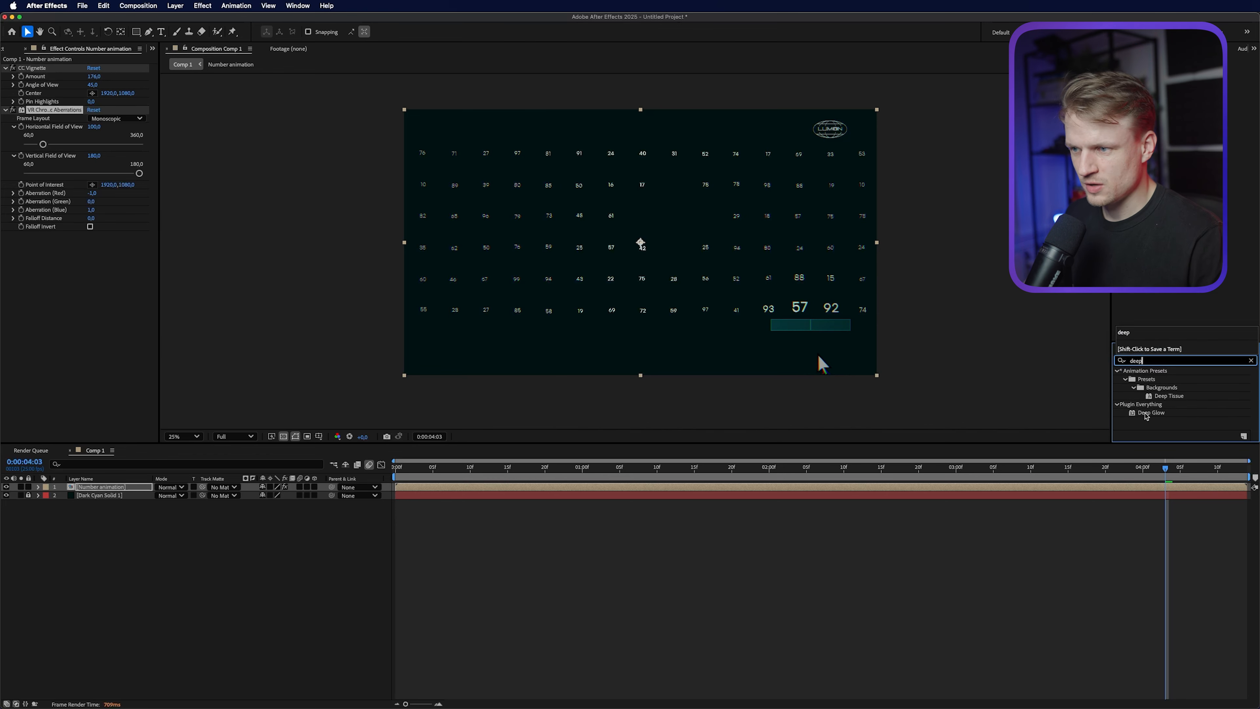
double_click(1150, 413)
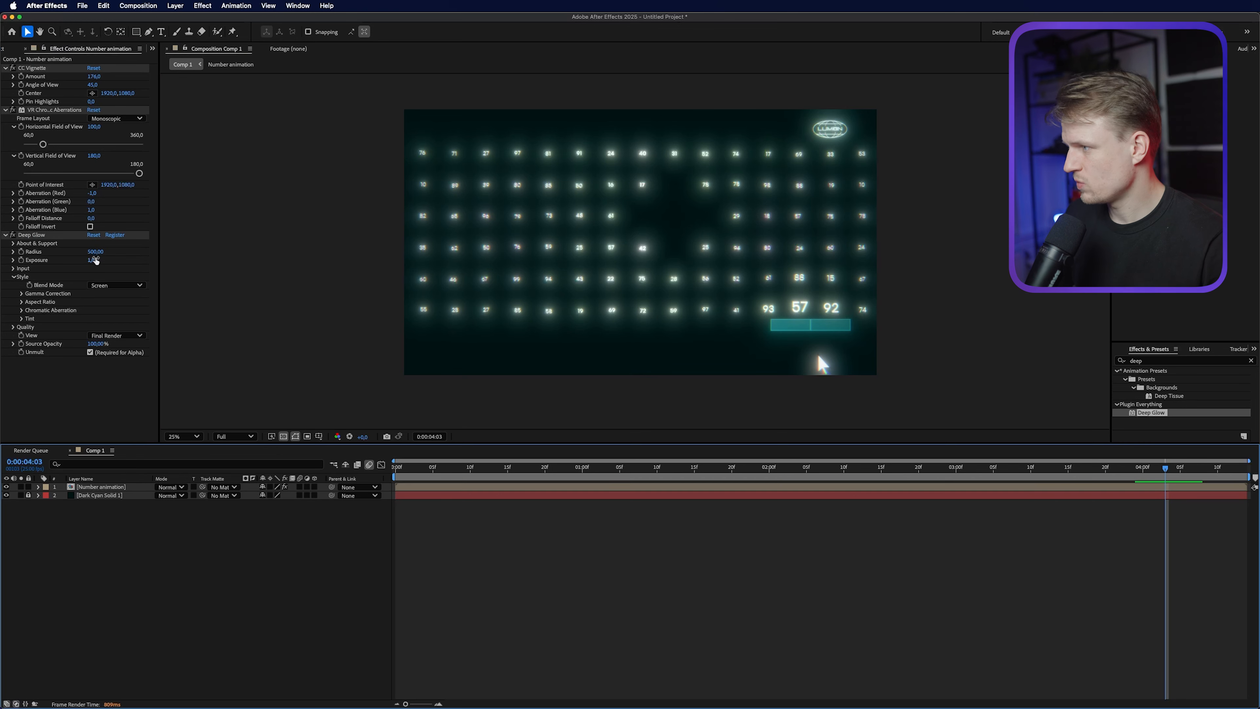
click(95, 261)
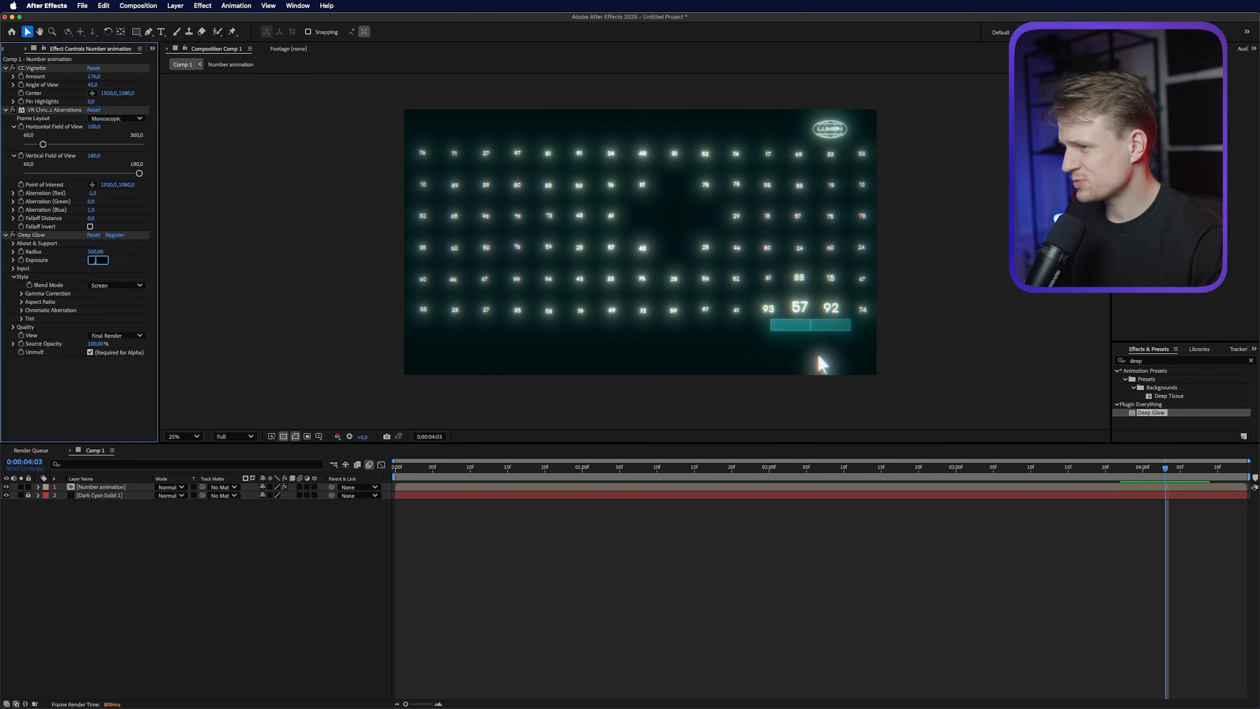
text(0,1)
key(Return)
- Apply the Tint colour correction effect to the Number animation layer
key(super+5)
text(tint)
double_click(1151, 413)
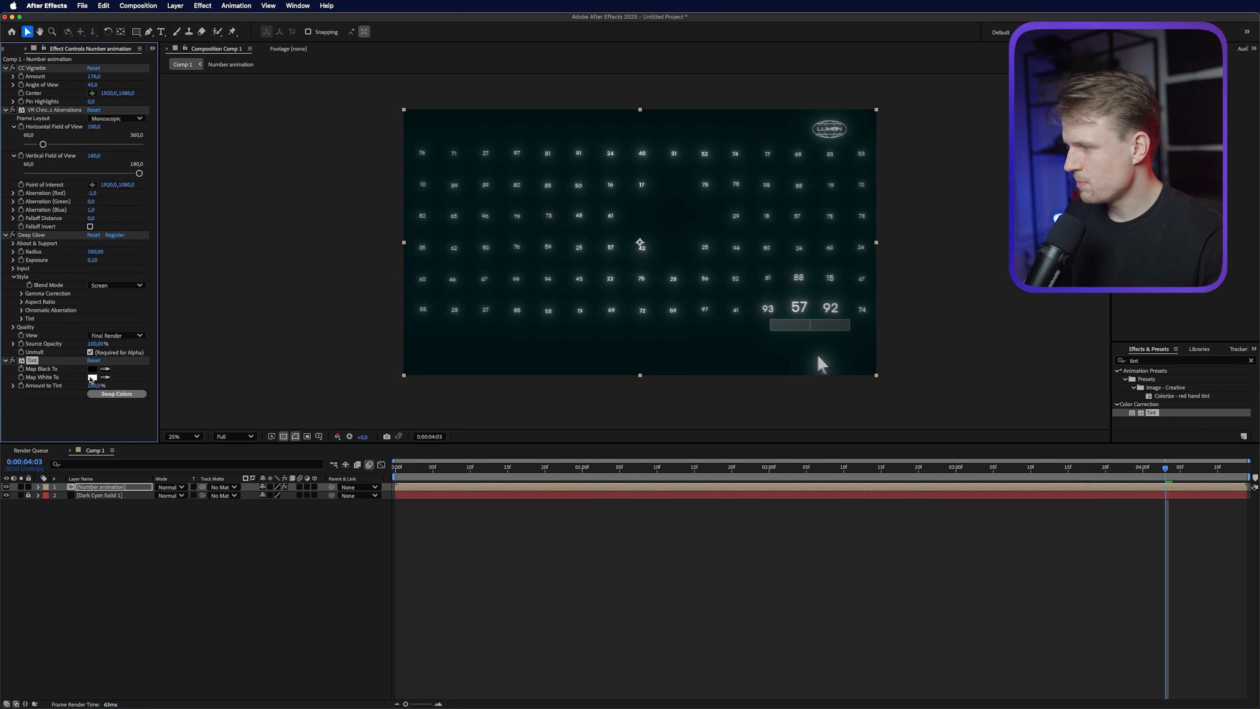
- Map white to a bright cyan in the Tint effect, and set the Deep Glow effect's Exposure to 0.3 and Radius to 100
click(92, 377)
click(655, 366)
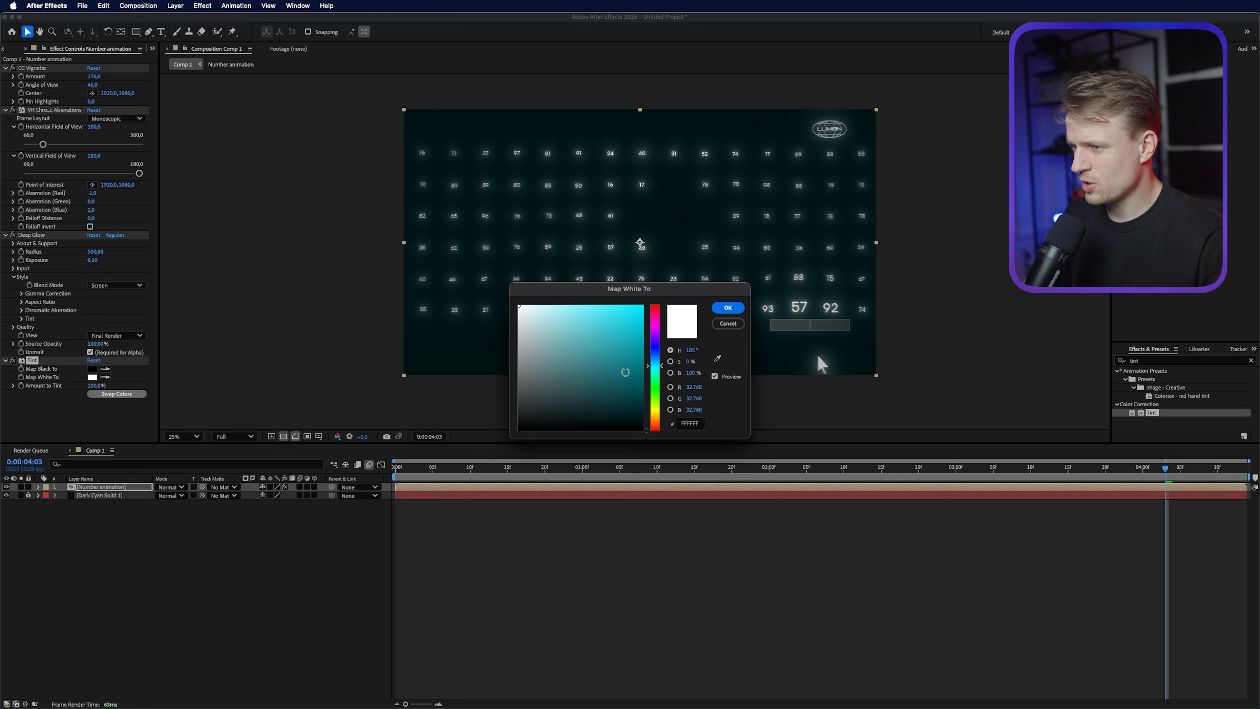
click(561, 306)
drag(561, 307, 574, 303)
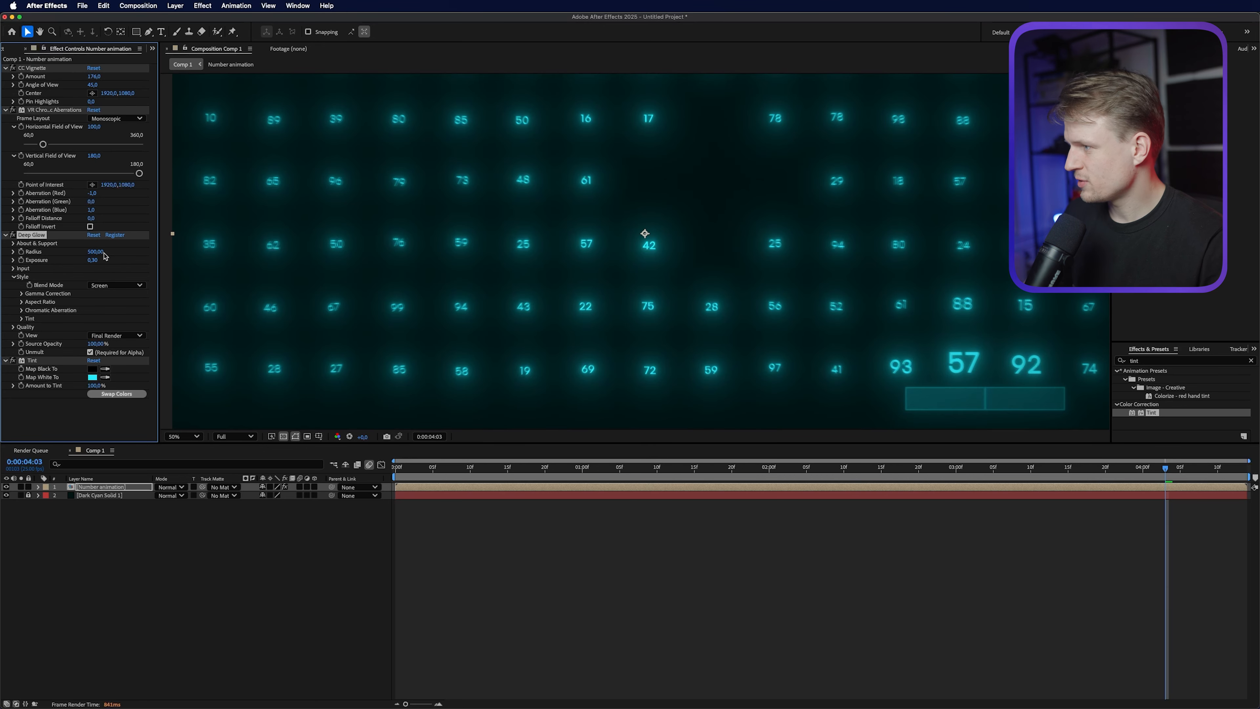
key(Return)
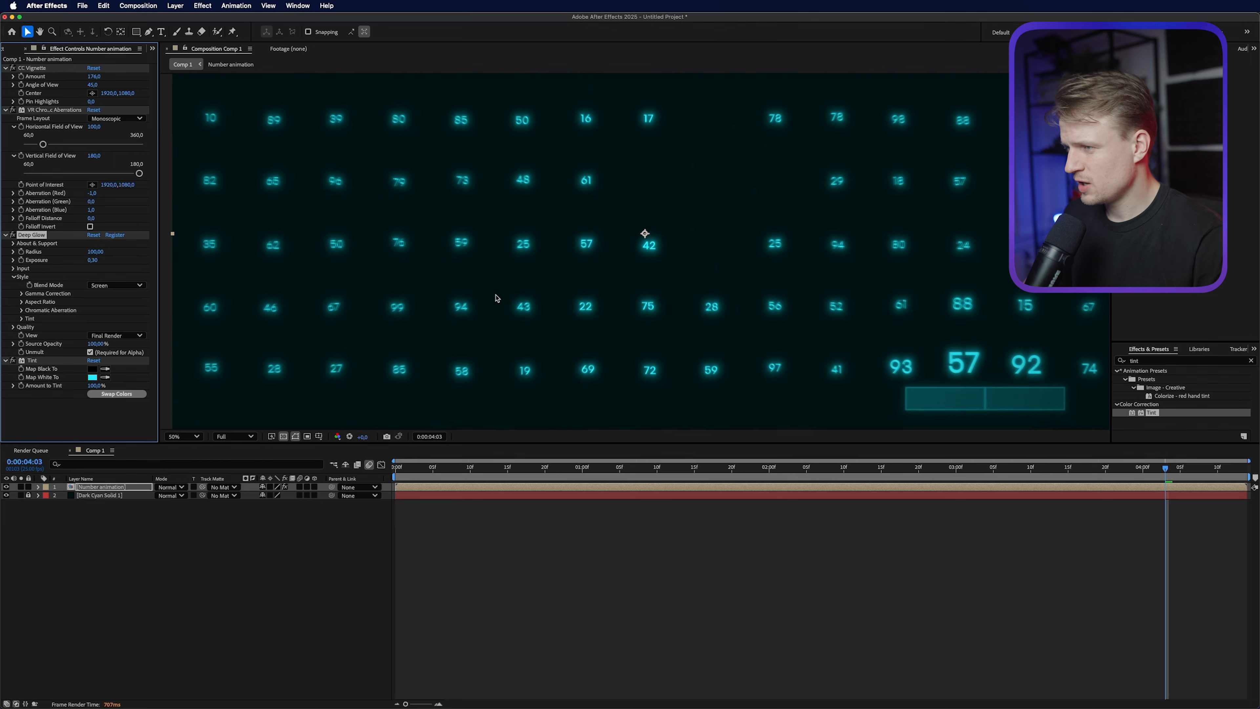
- Preview the tinted, glowing number animation from its opening frames and scrub to 0:00:00:14
scroll(503, 300, down, 2)
click(424, 471)
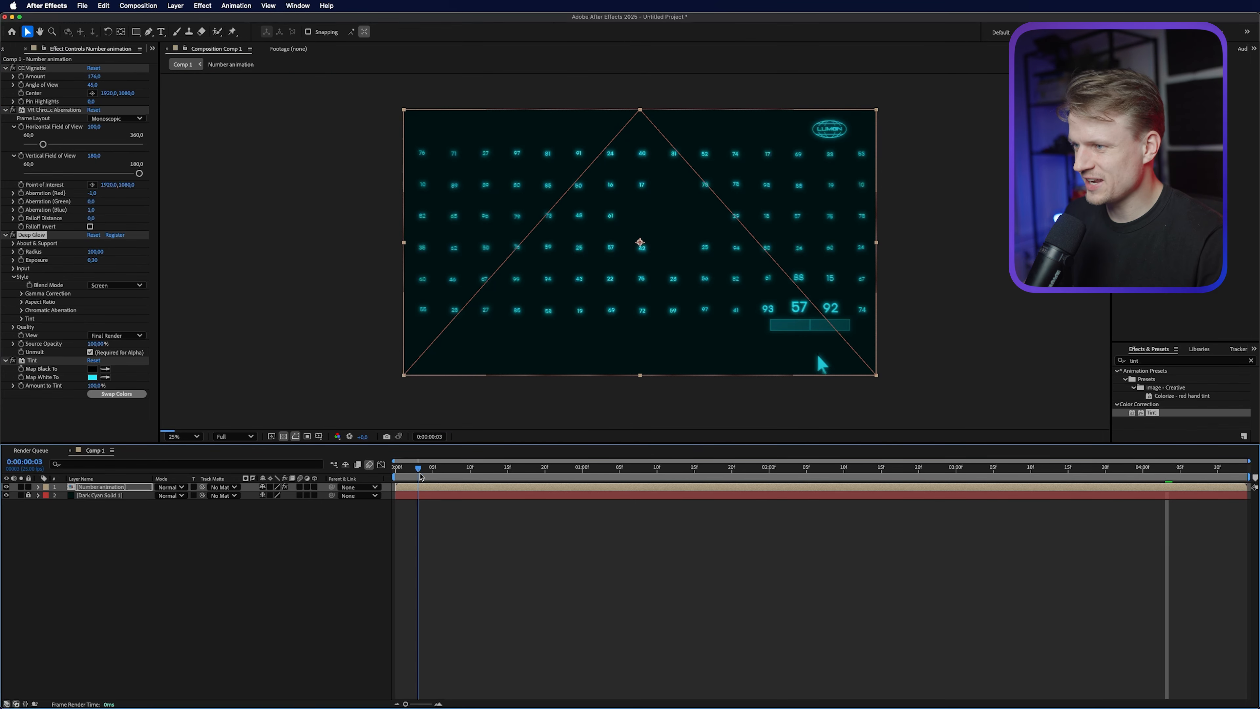
drag(420, 477, 433, 474)
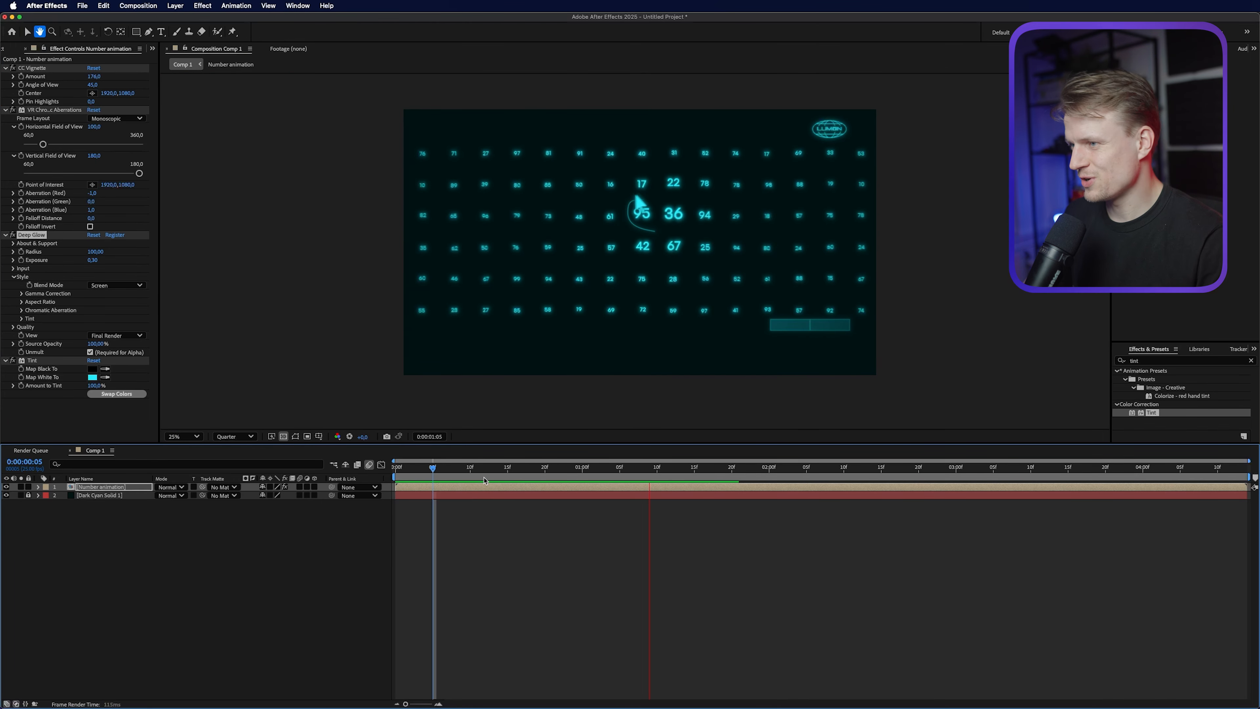
click(447, 470)
drag(470, 476, 502, 474)
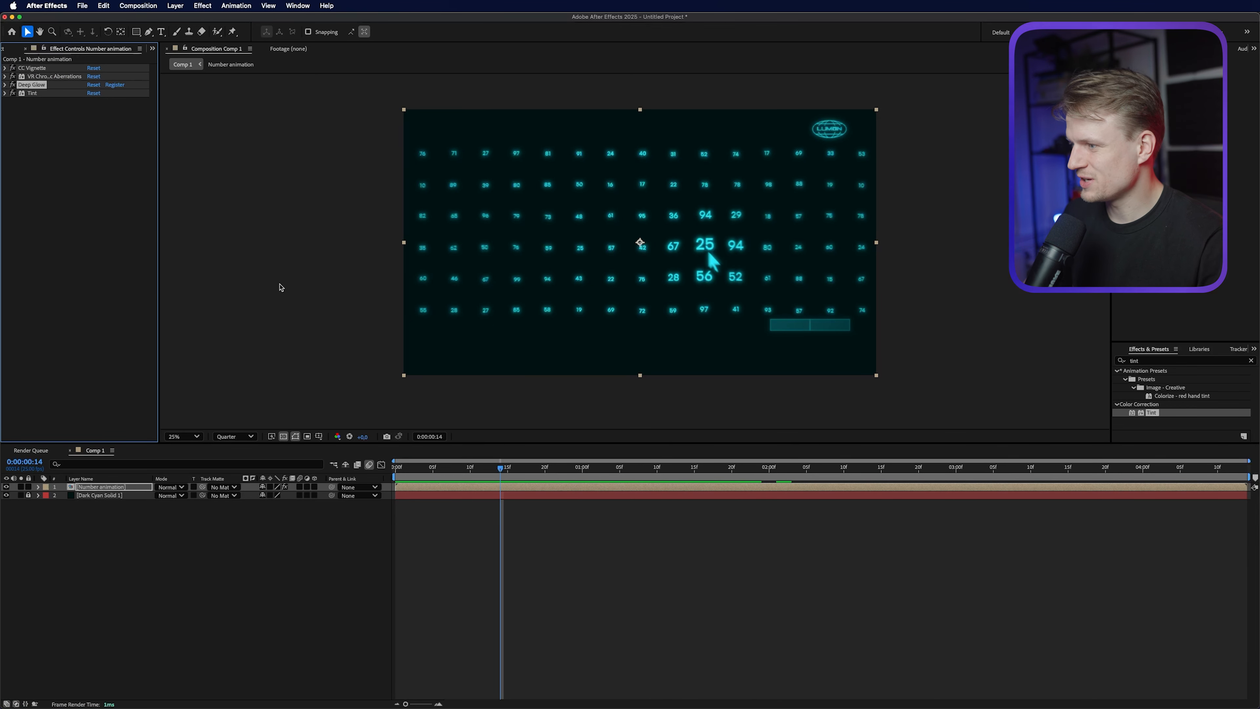
- Toggle all effects on the Number animation layer off and back on to compare the look, and inspect the numbers up close
click(286, 488)
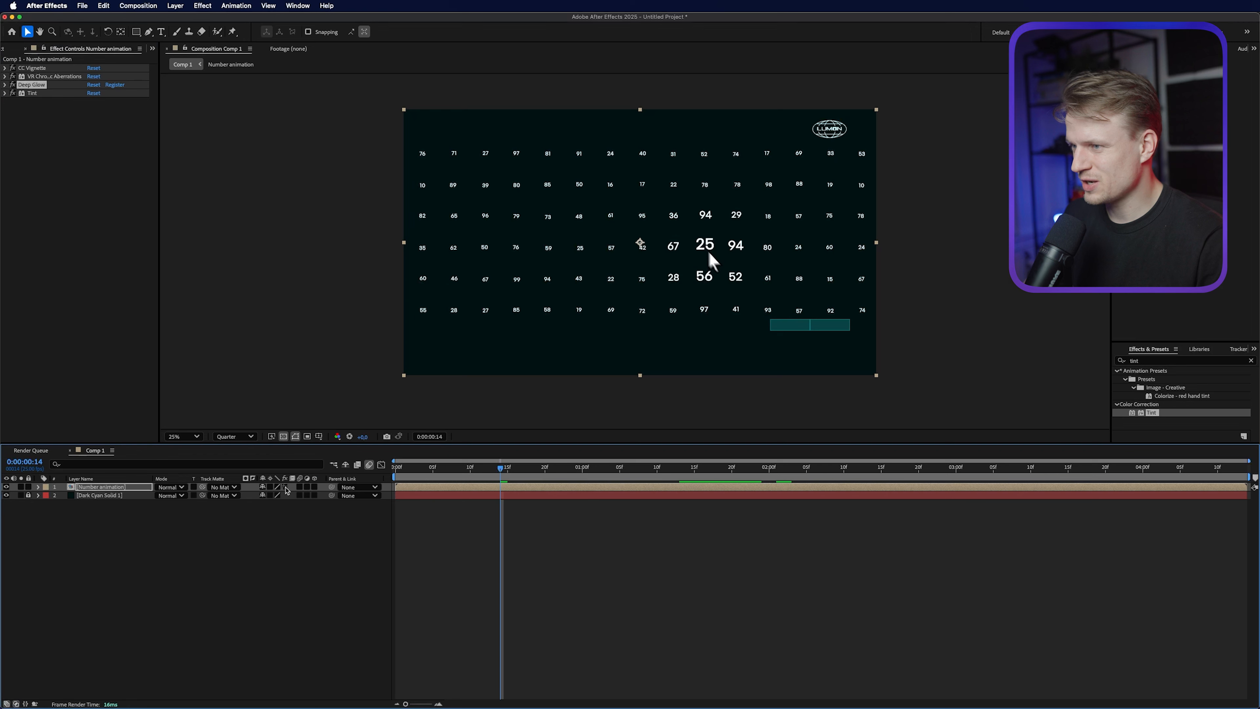
click(286, 488)
key(period)
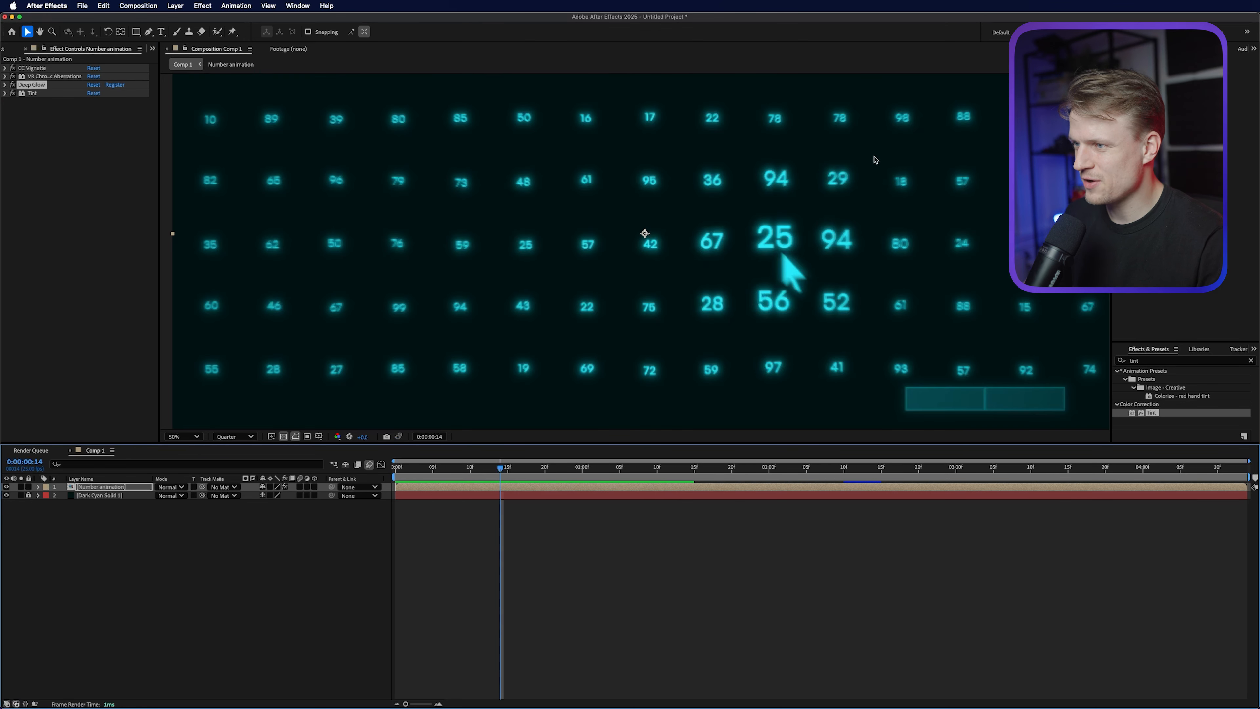